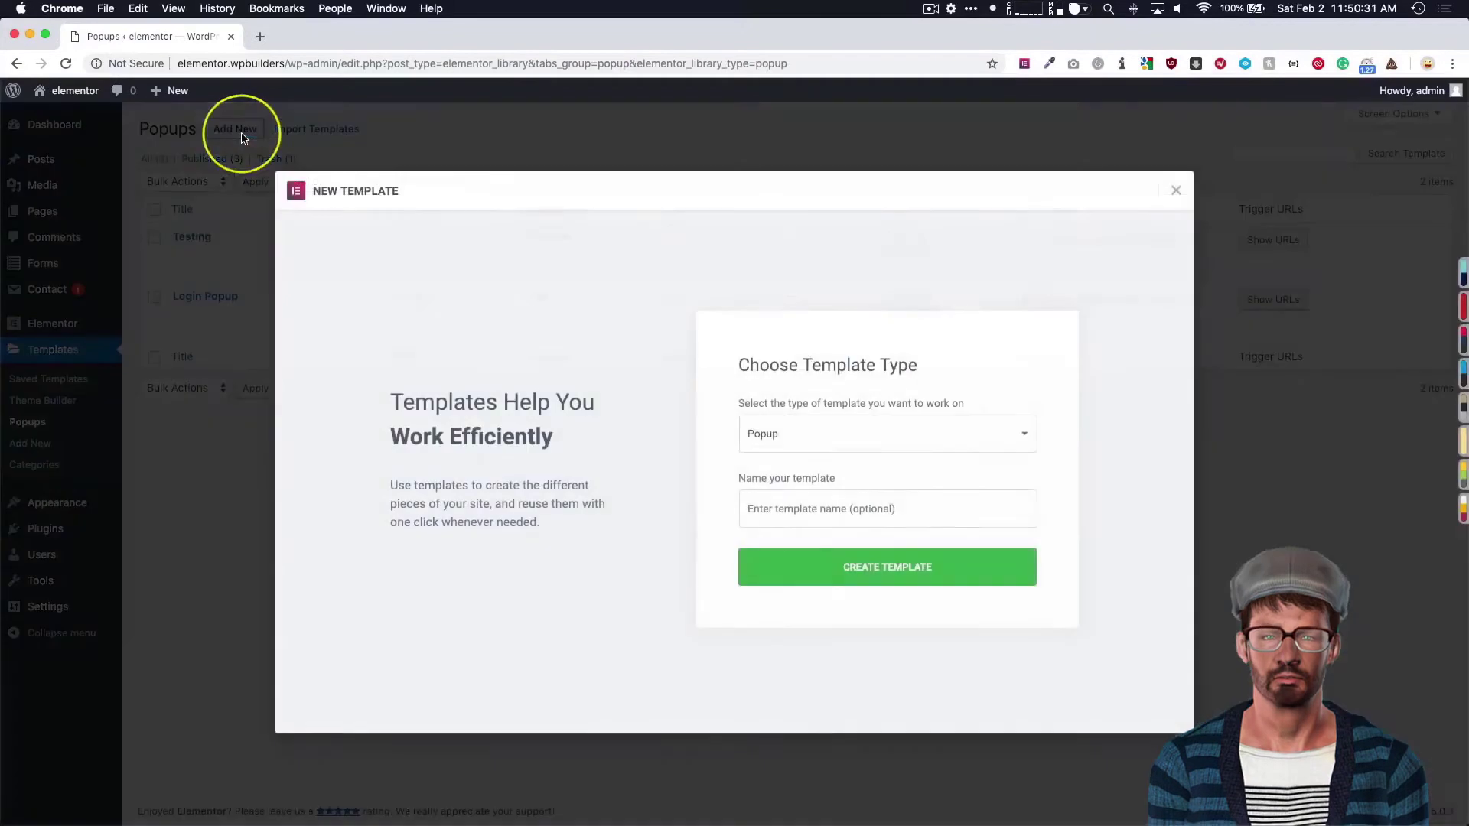
Create a new popup template named Off Canvas.
left_click(793, 504)
type("Off Canvas")
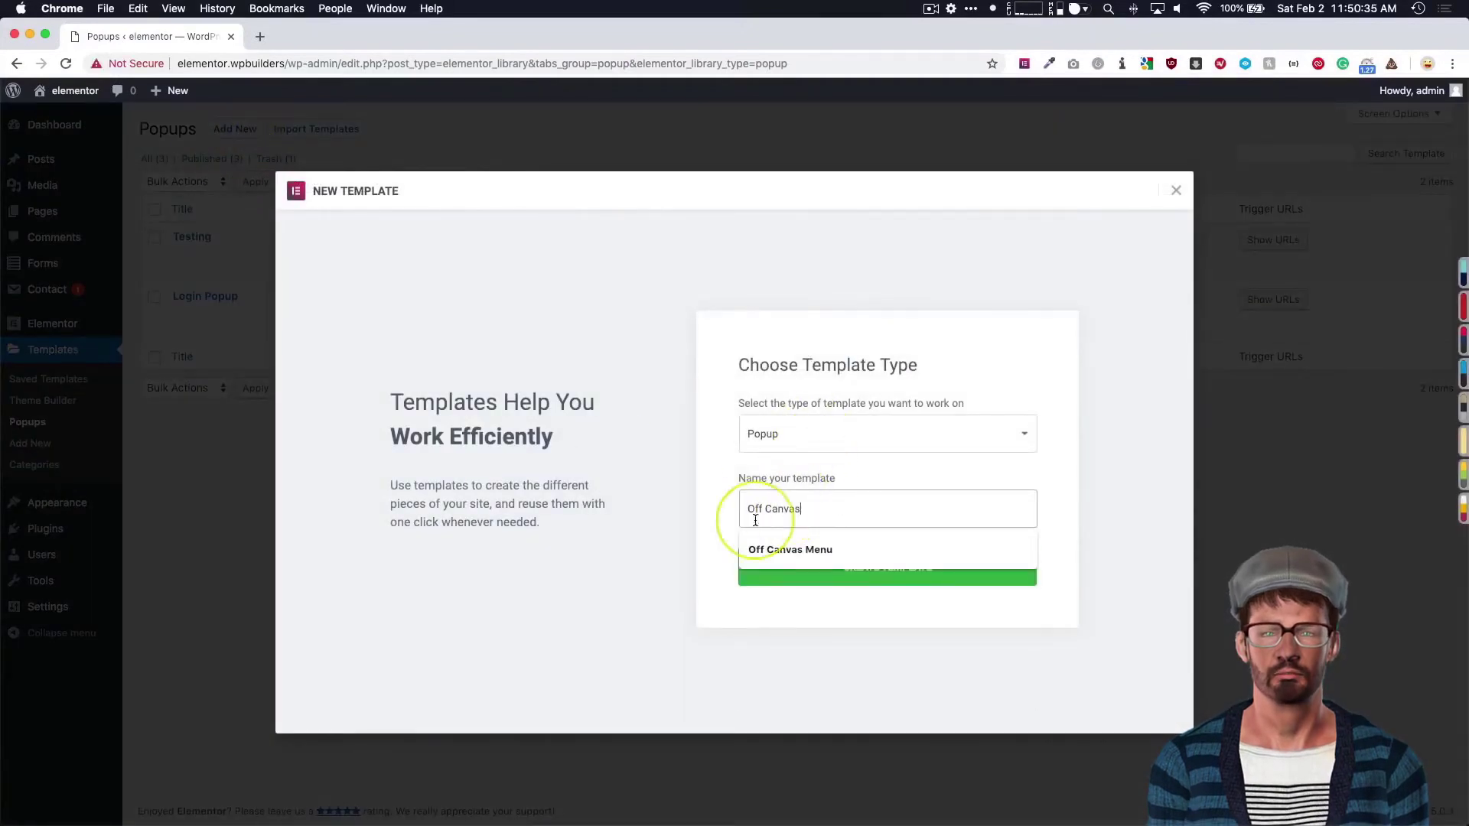
left_click(747, 566)
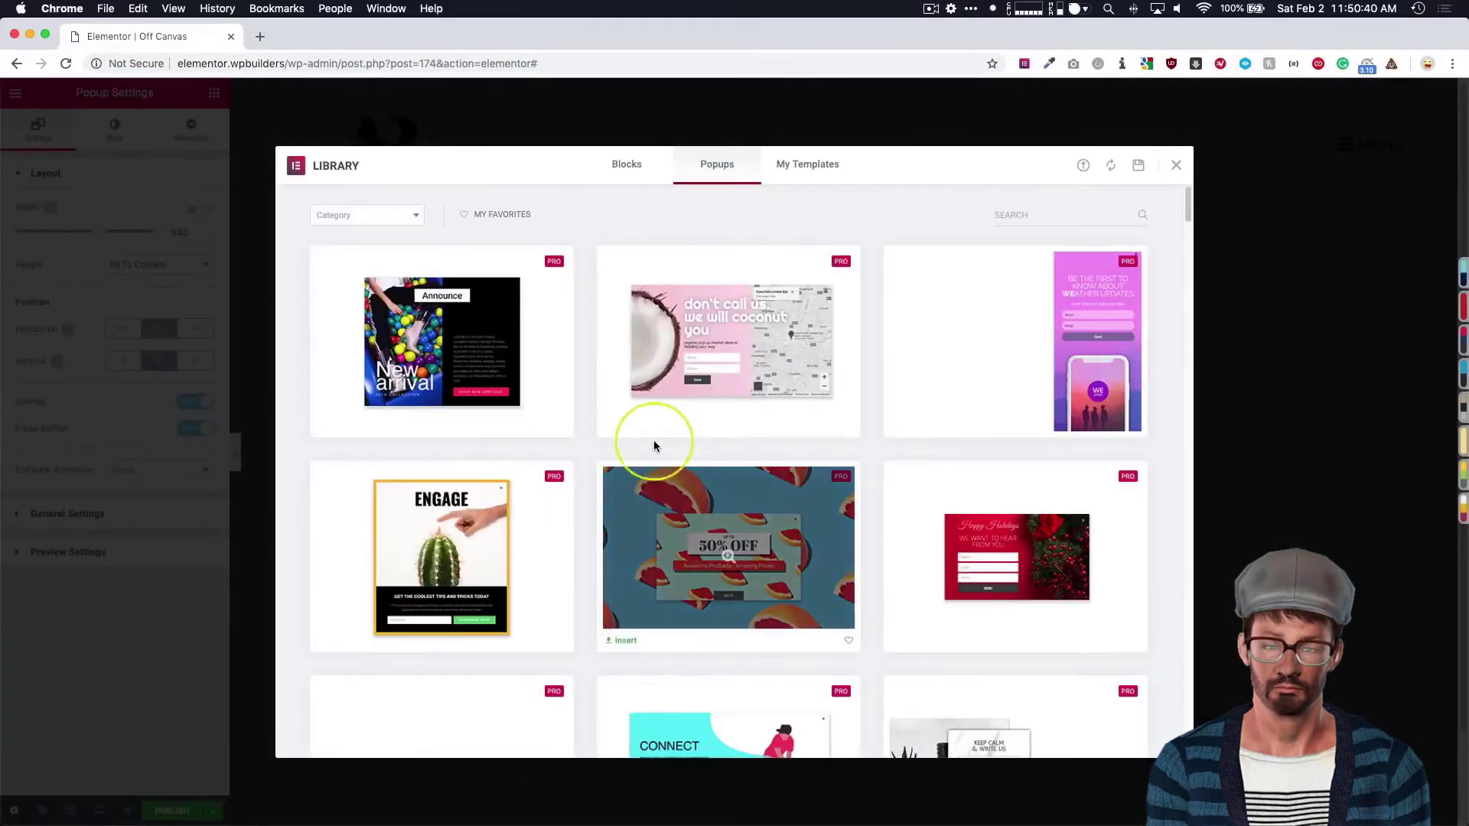
Browse the ready-made popup designs in the template library and close it without inserting any.
scroll(659, 426, "down", 4)
scroll(659, 430, "down", 4)
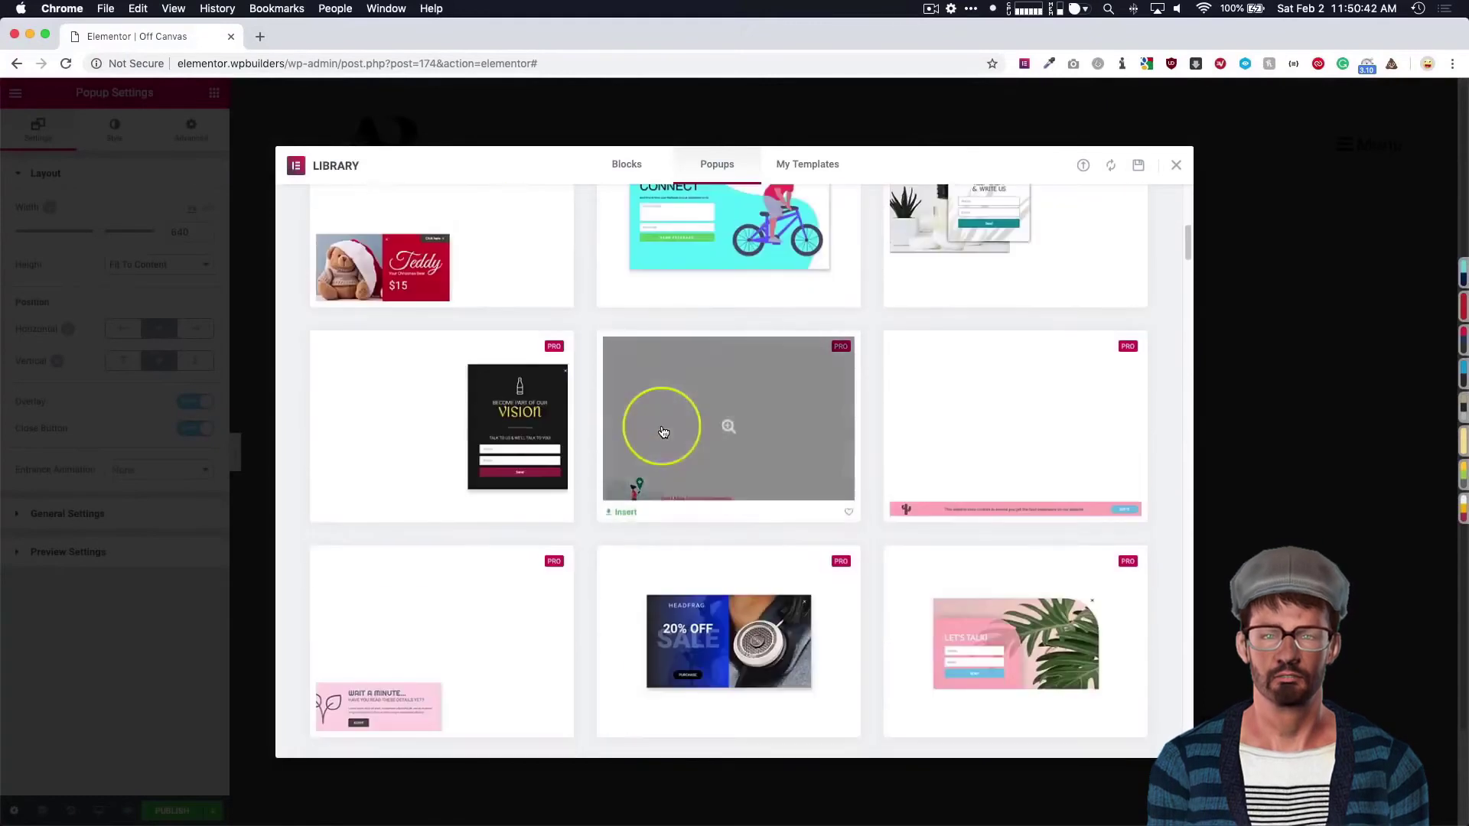
scroll(663, 433, "down", 10)
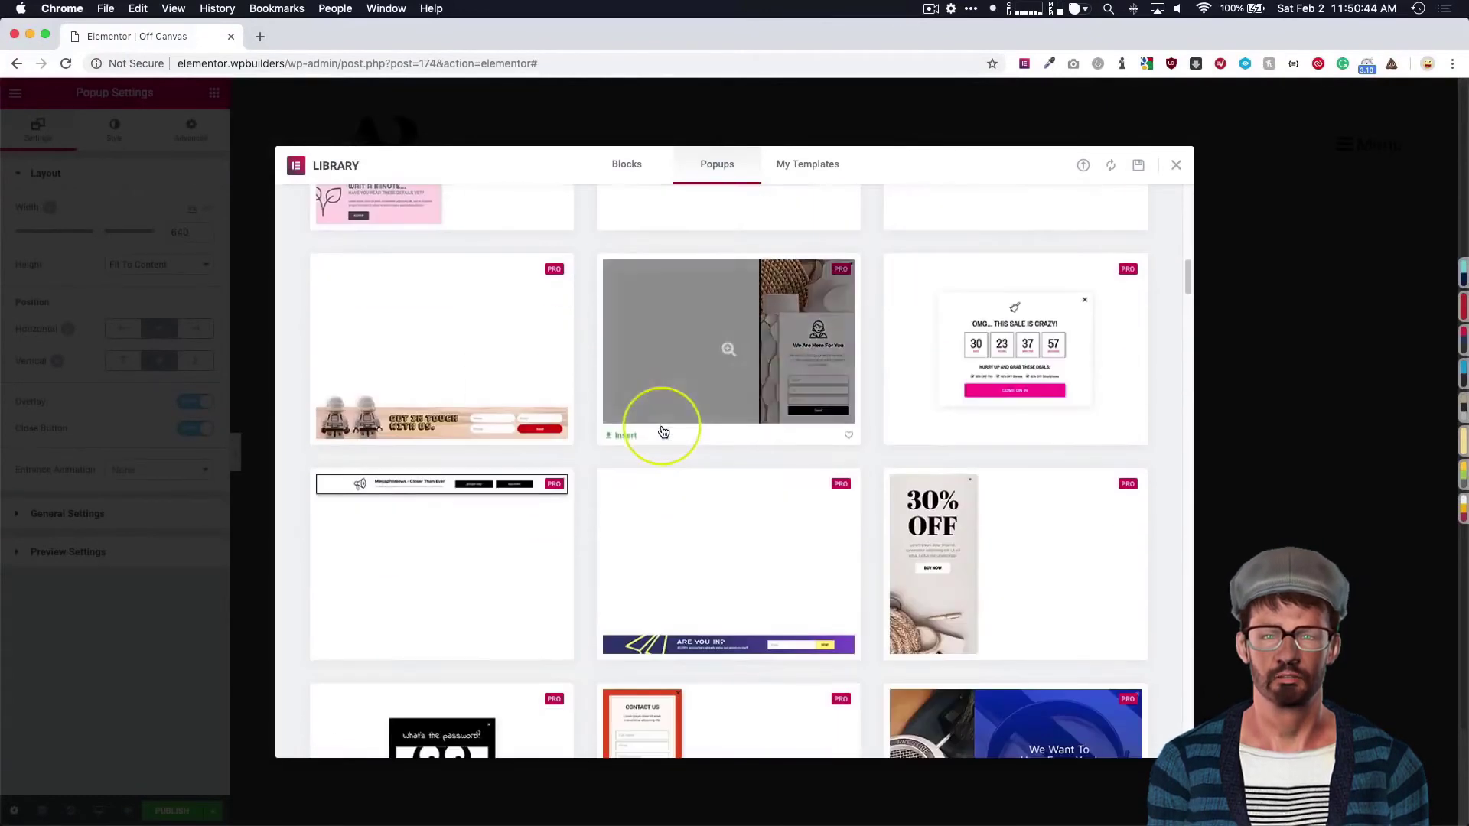
scroll(663, 432, "down", 8)
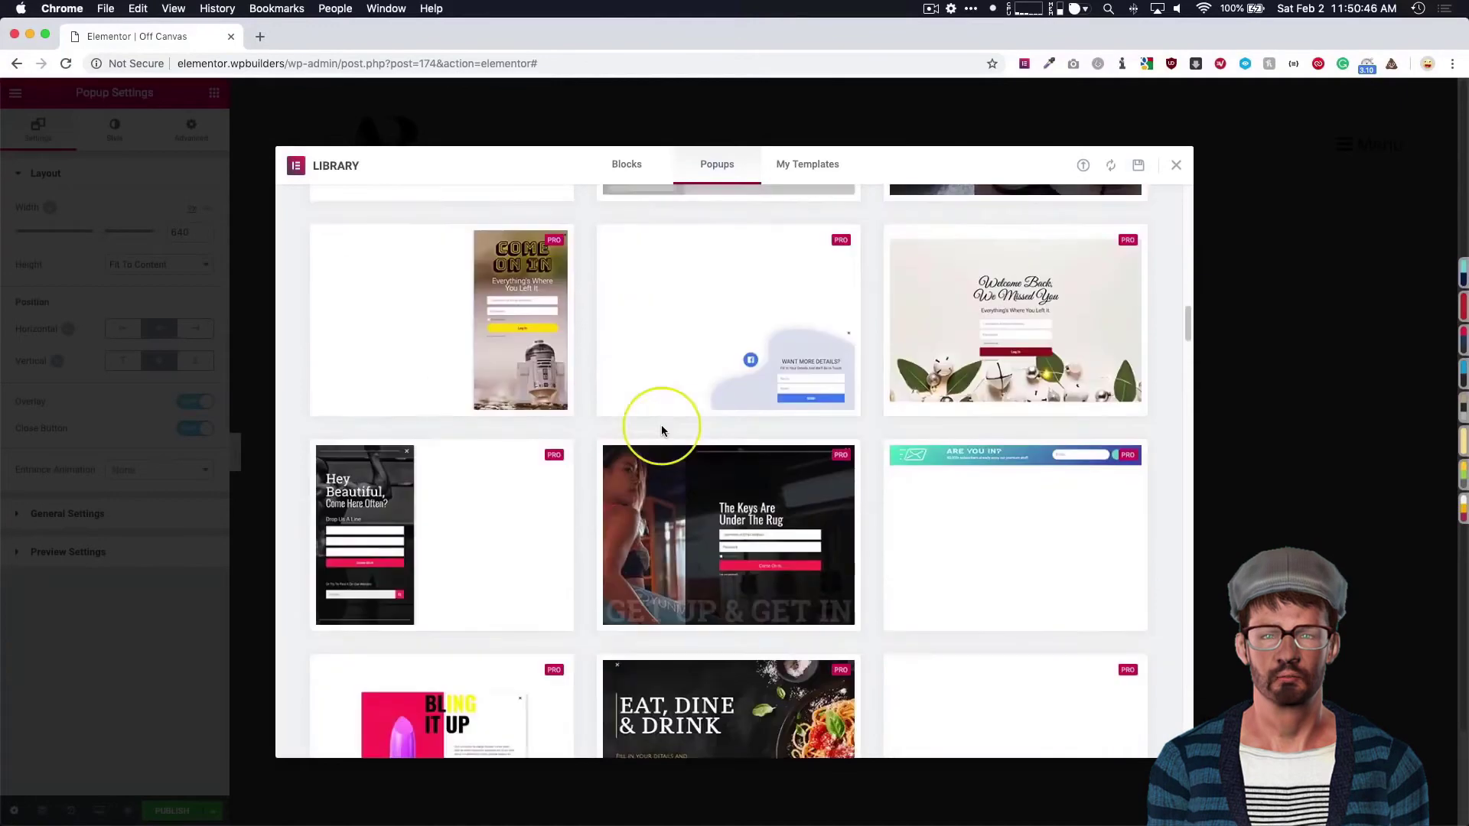
scroll(664, 432, "down", 7)
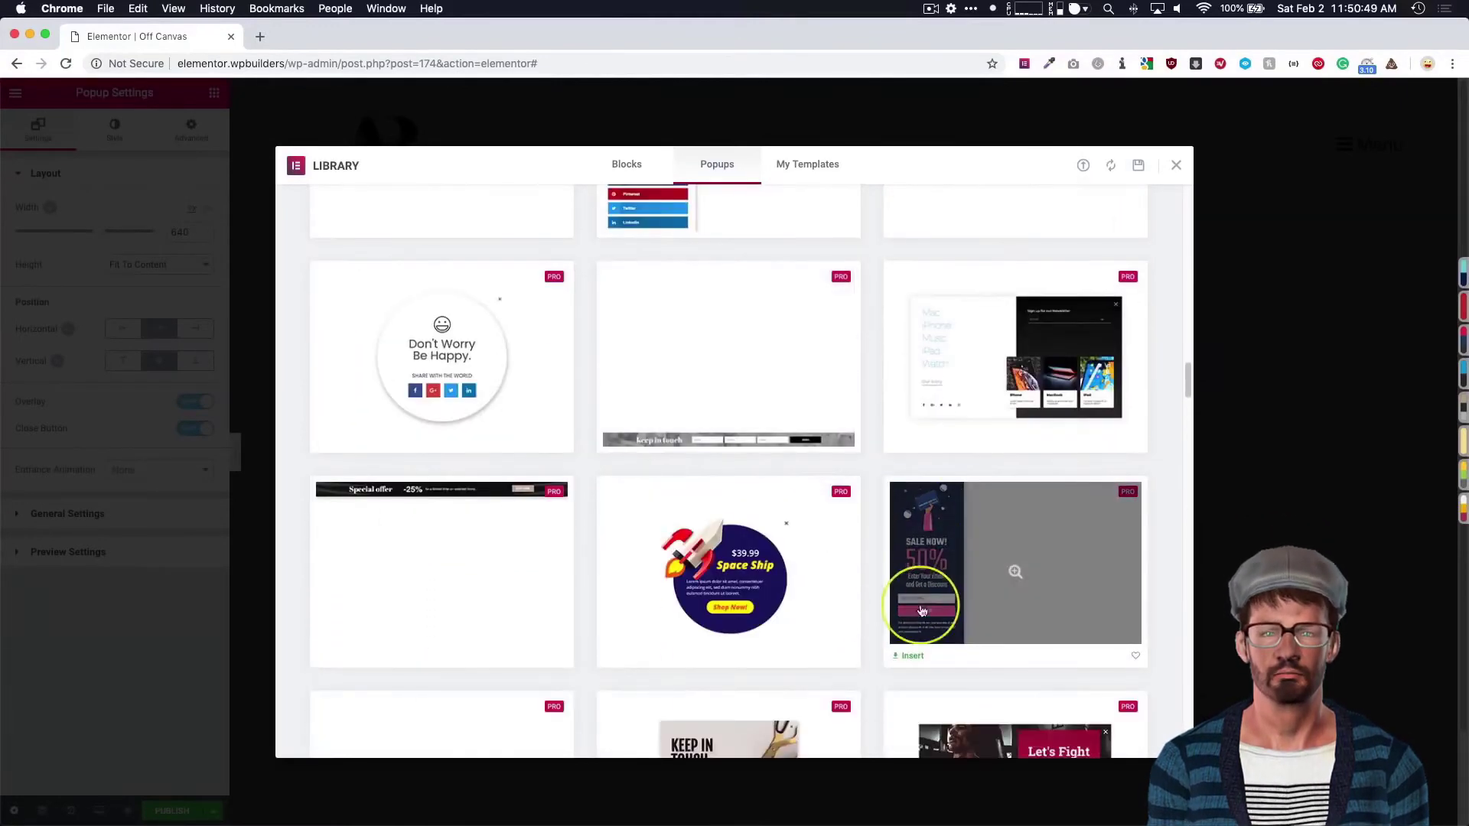
scroll(916, 580, "down", 1)
scroll(915, 580, "down", 10)
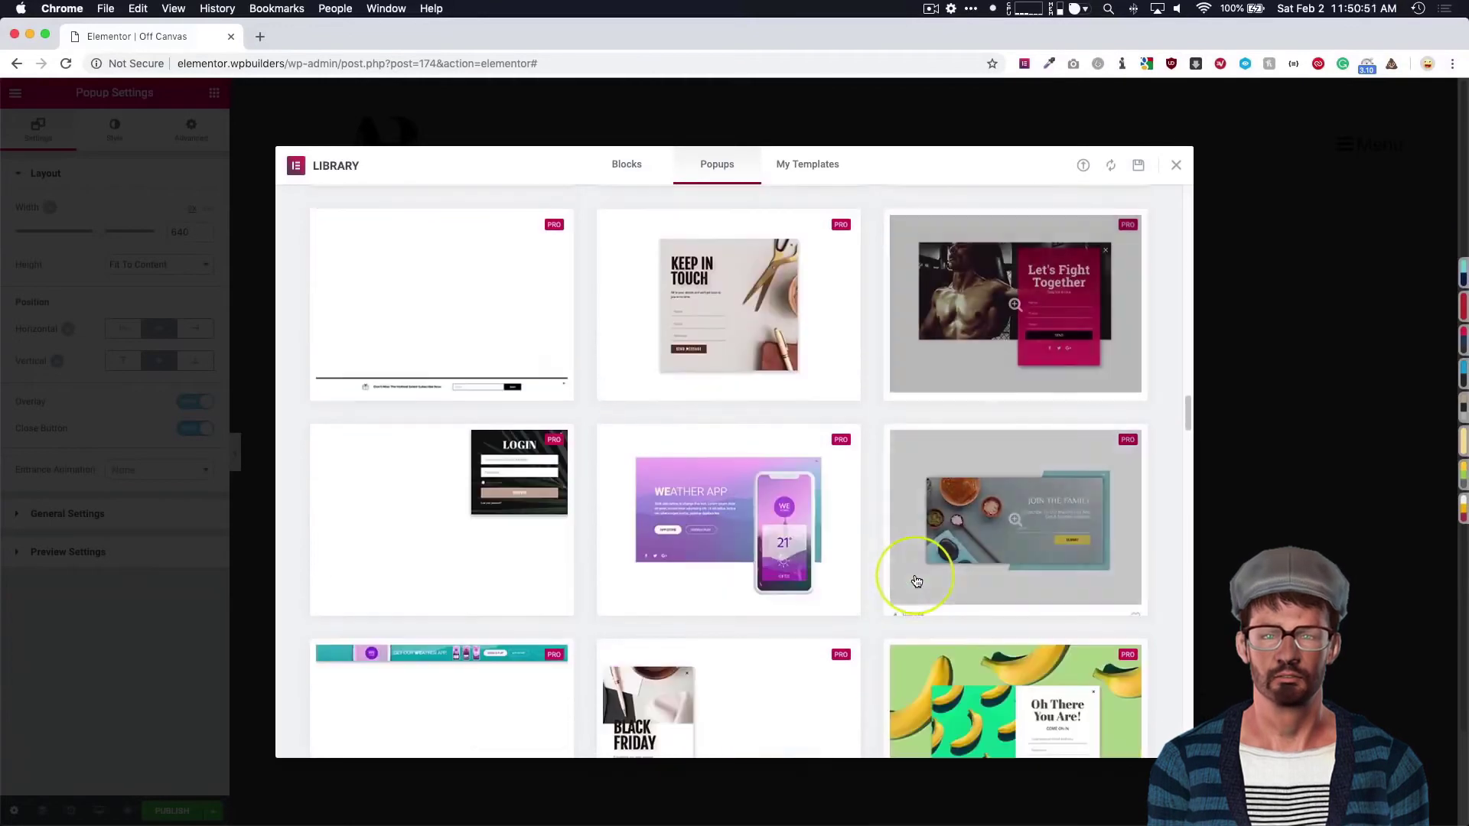
scroll(921, 580, "down", 2)
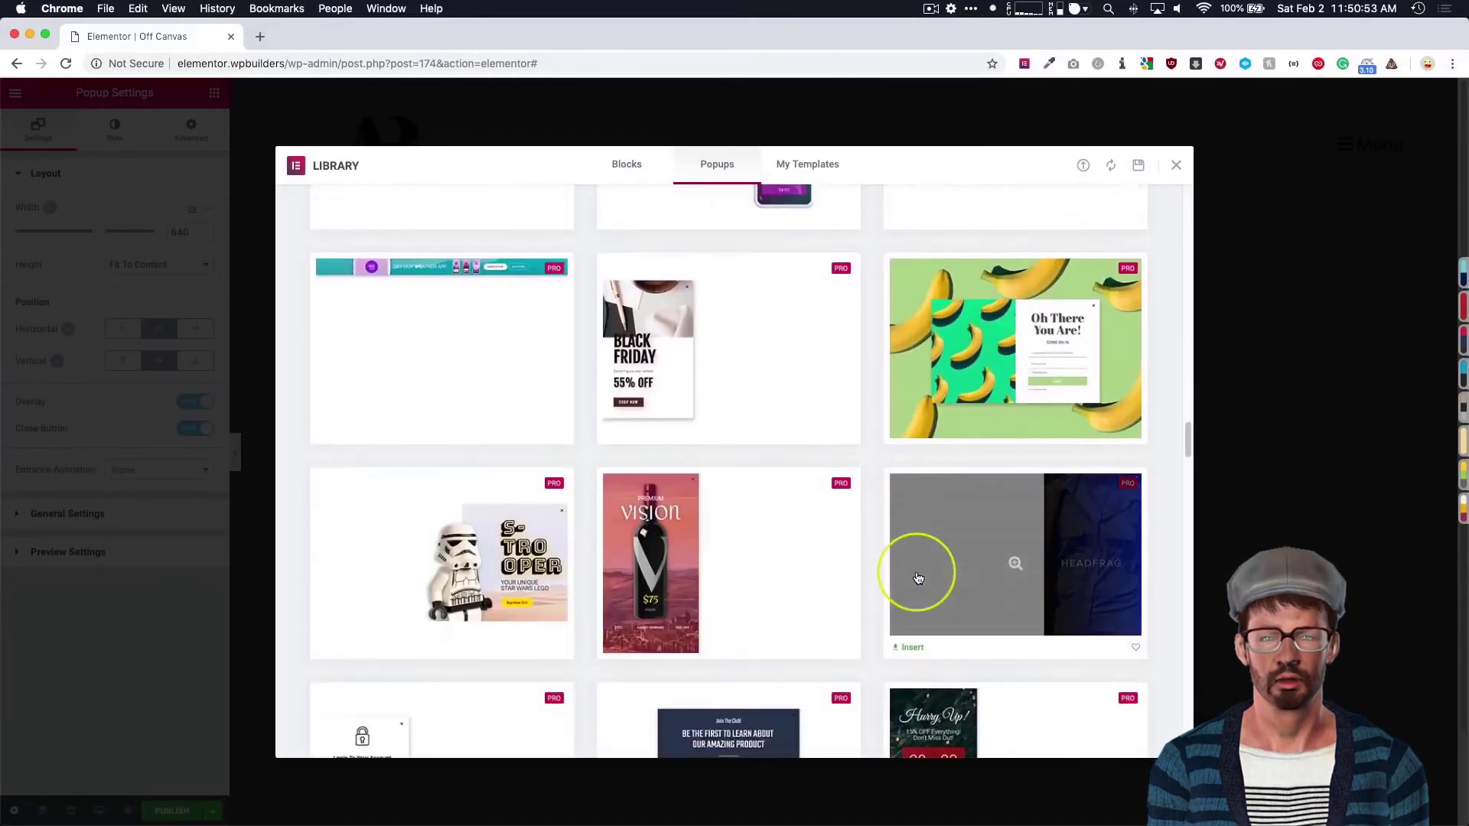
scroll(1084, 564, "down", 3)
left_click(1175, 165)
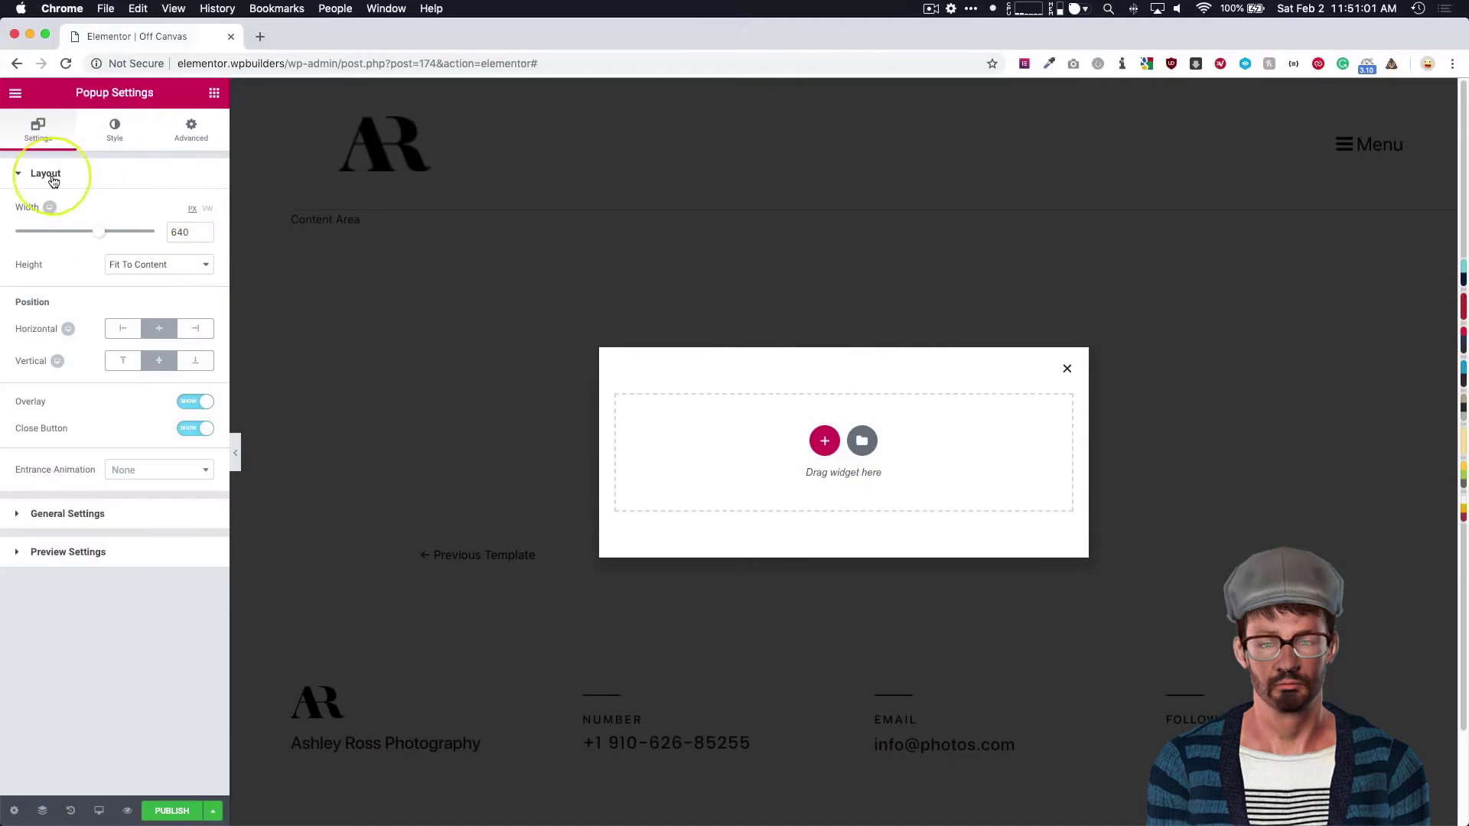
Set the popup's height to Fit To Screen.
left_click(134, 265)
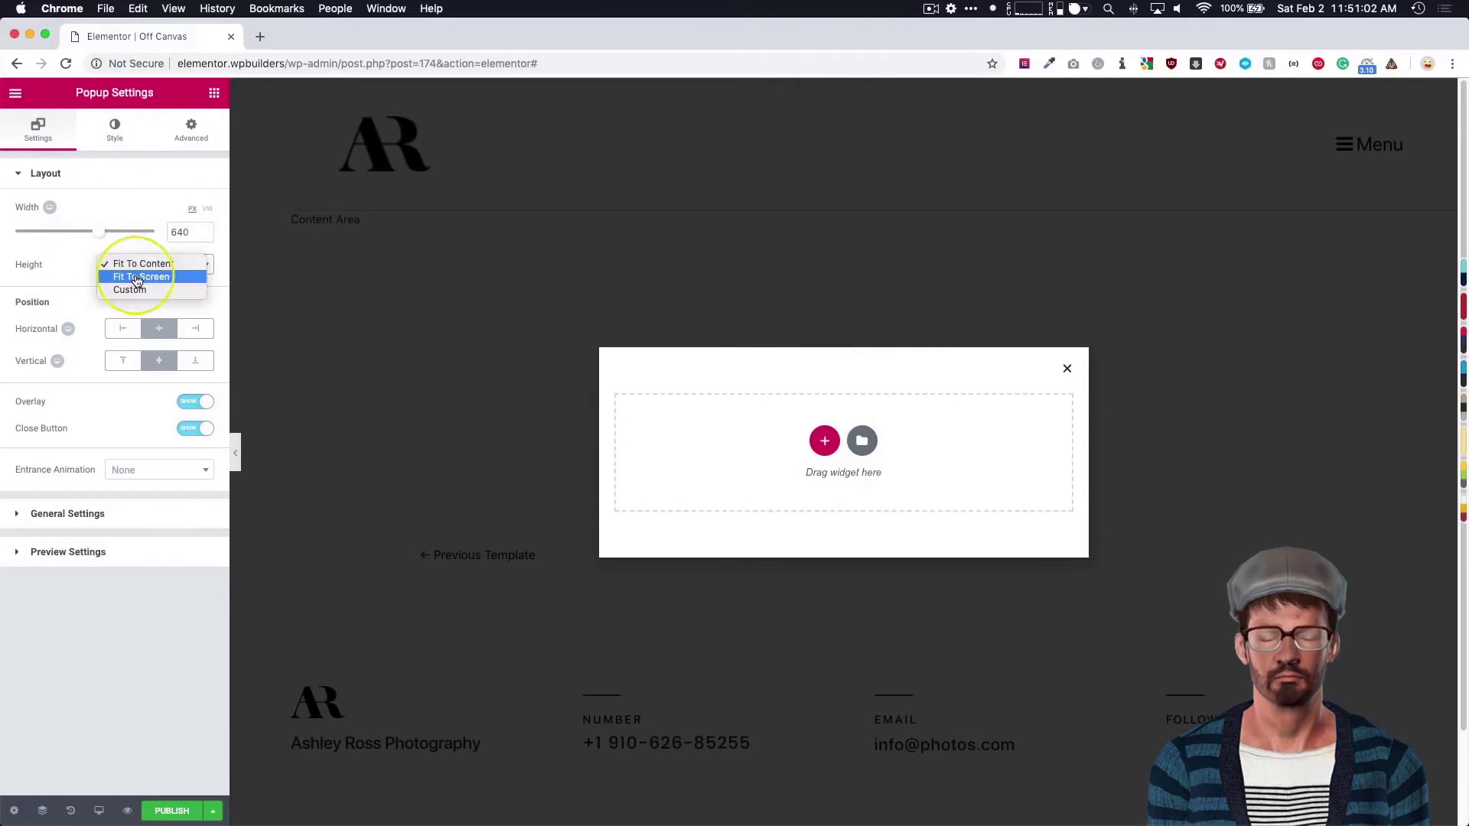
left_click(137, 279)
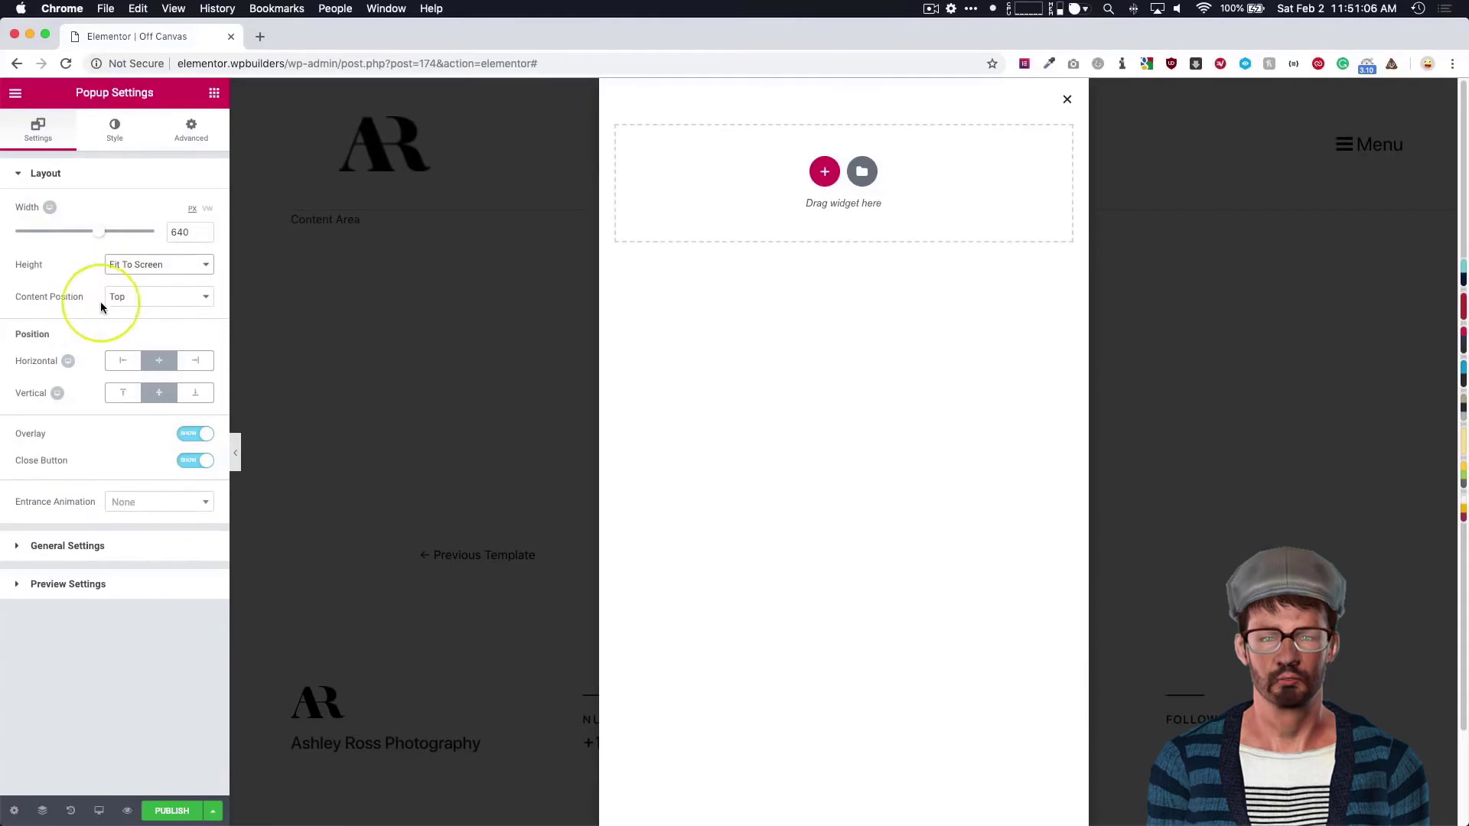
Try the Bottom content position for the popup and return it to Top.
left_click(135, 306)
left_click(135, 310)
left_click(135, 306)
left_click(130, 309)
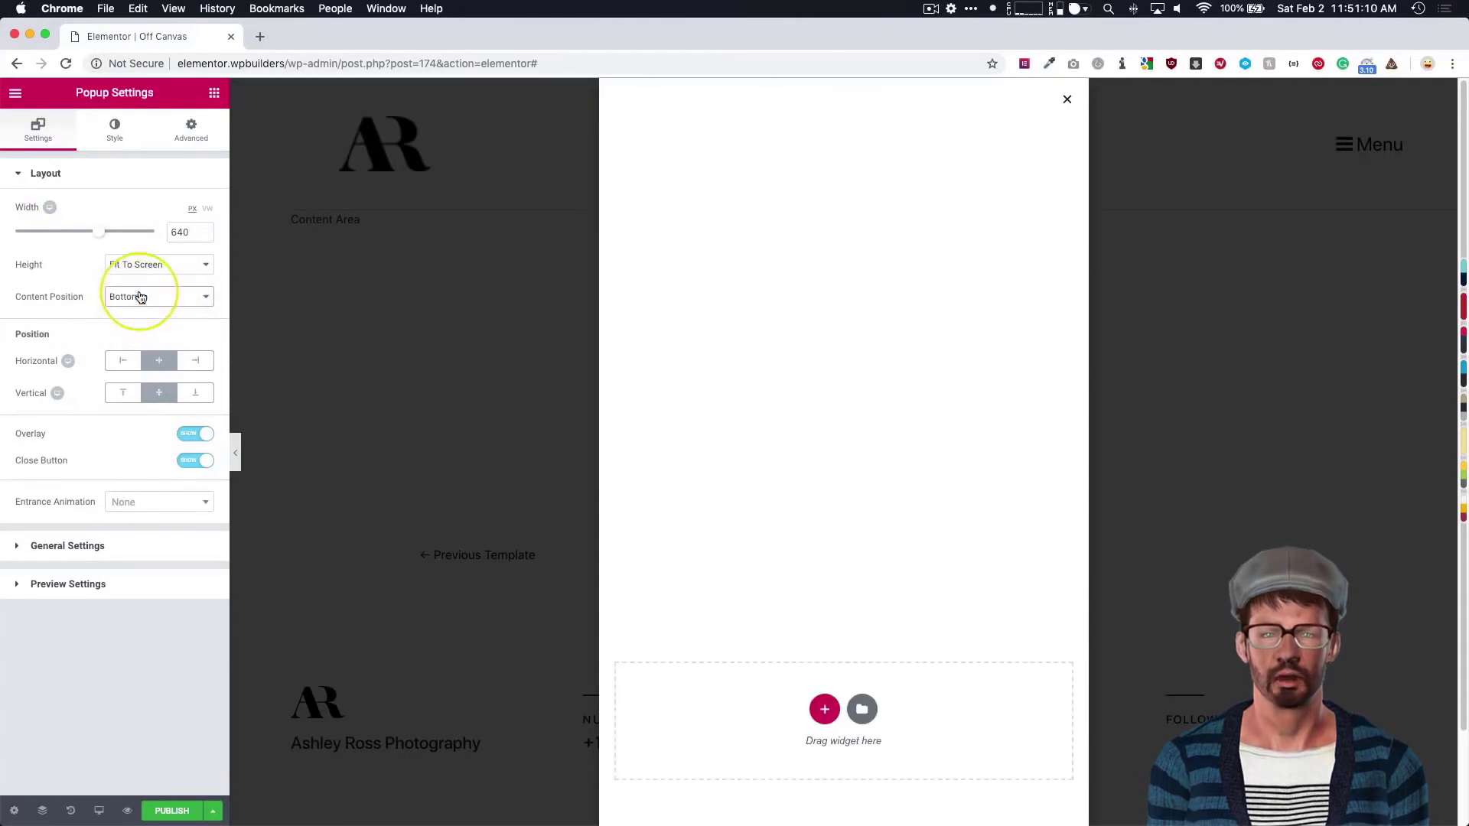
left_click(140, 299)
left_click(126, 268)
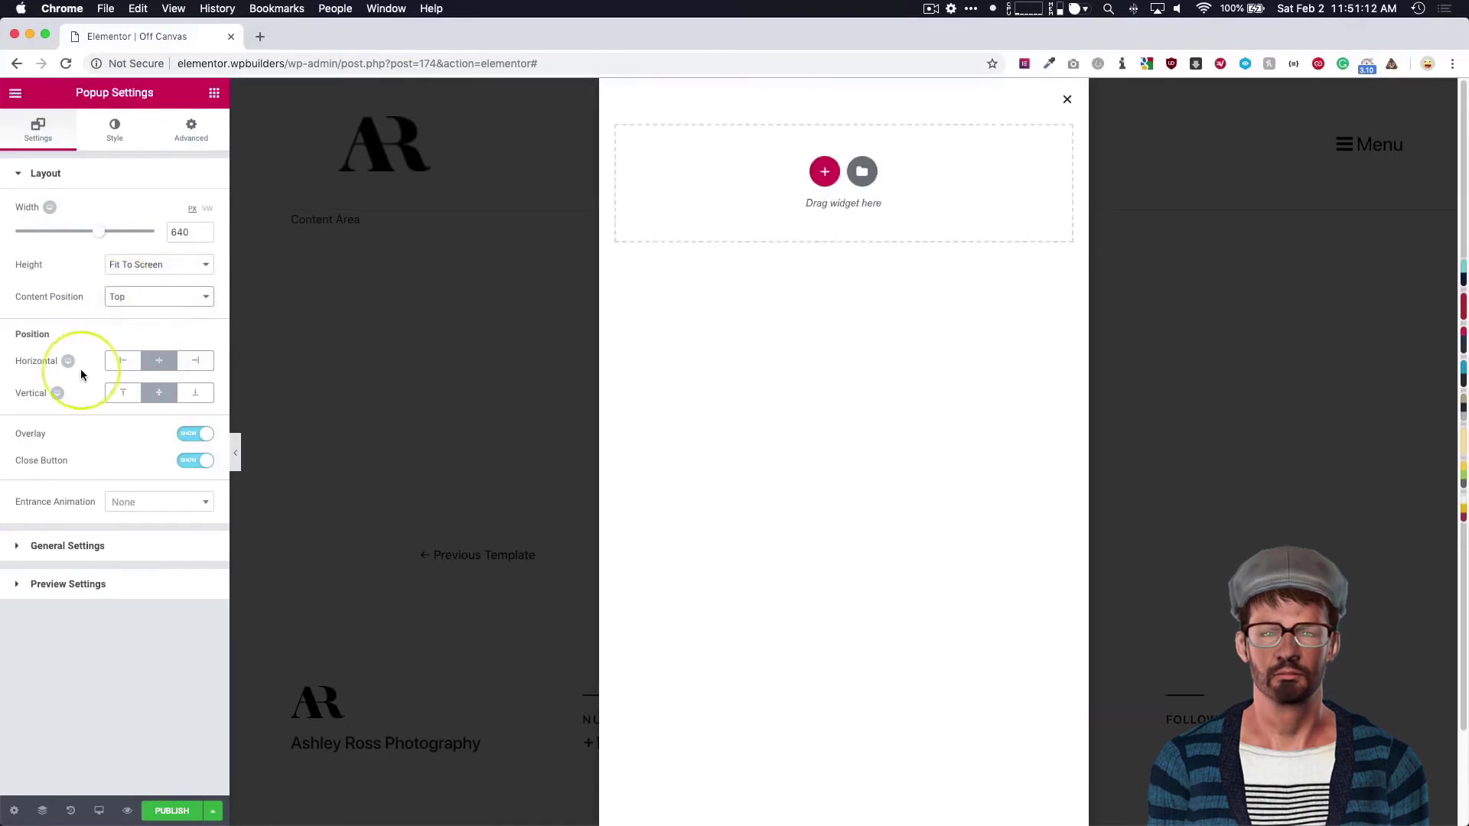
Position the popup horizontally at the right edge and vertically at Center.
left_click(193, 364)
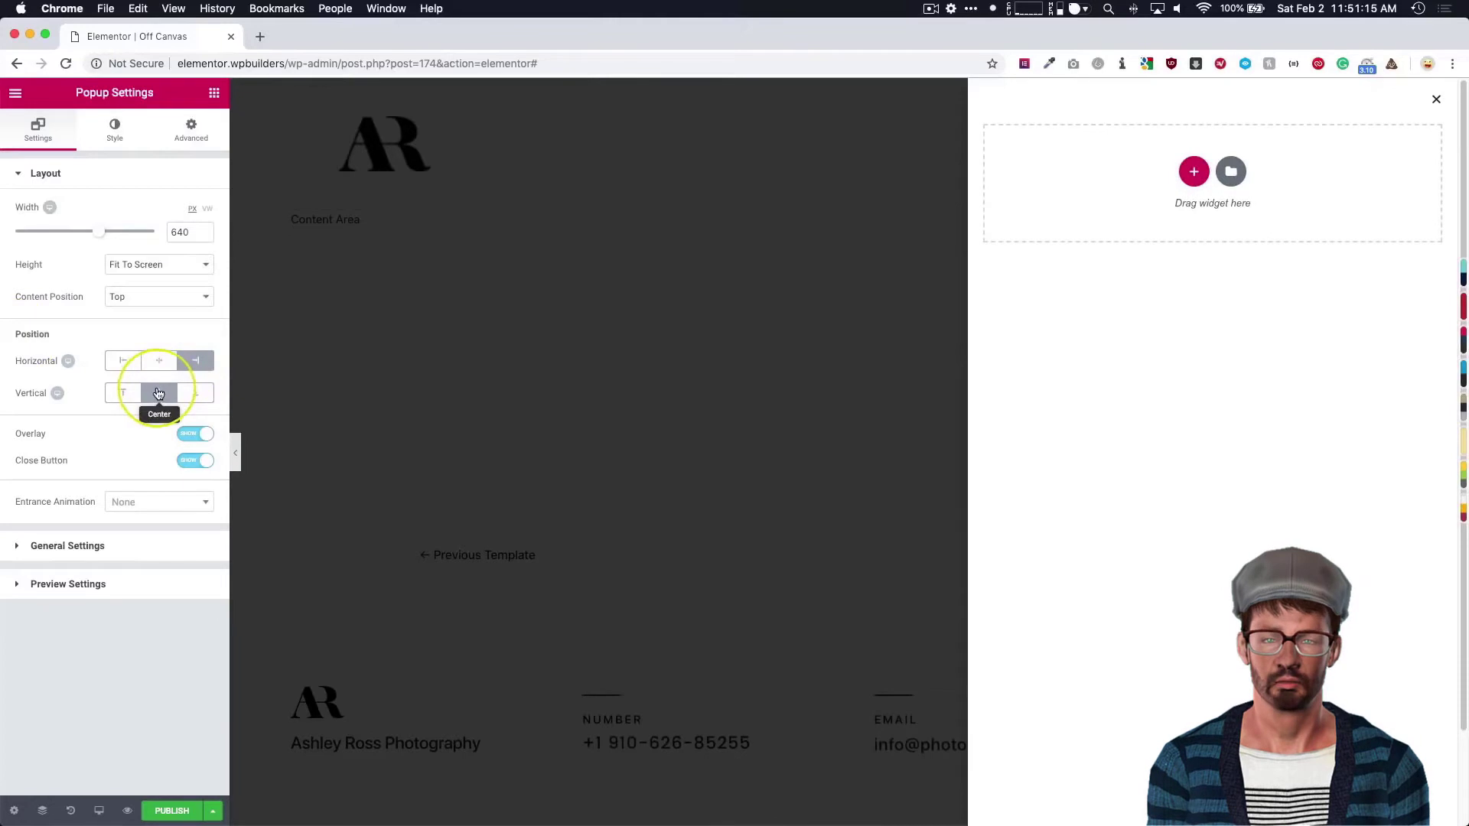
left_click(193, 393)
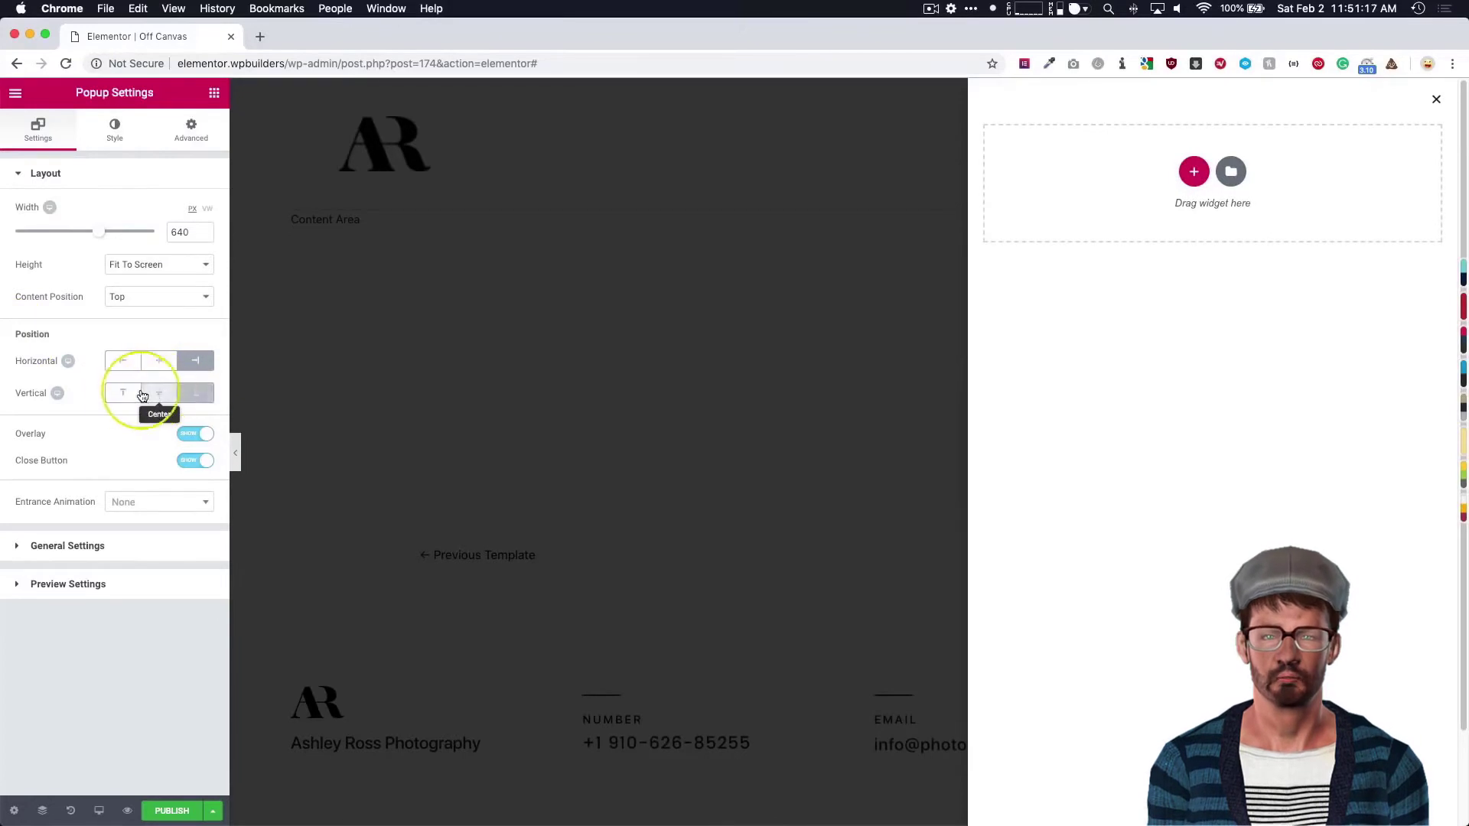
left_click(159, 395)
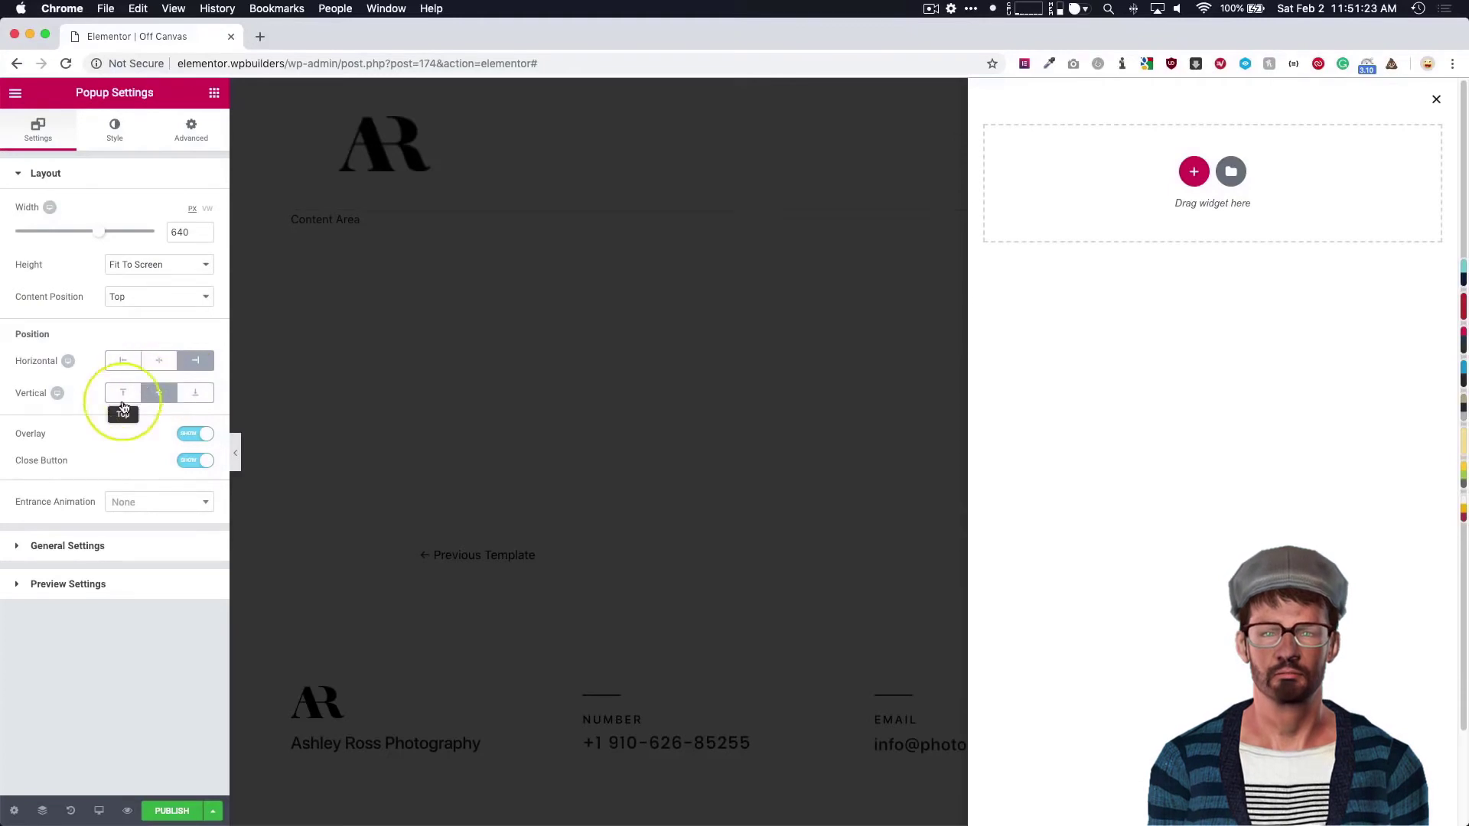
Compare the page with and without the popup's overlay and leave the overlay hidden.
left_click(196, 434)
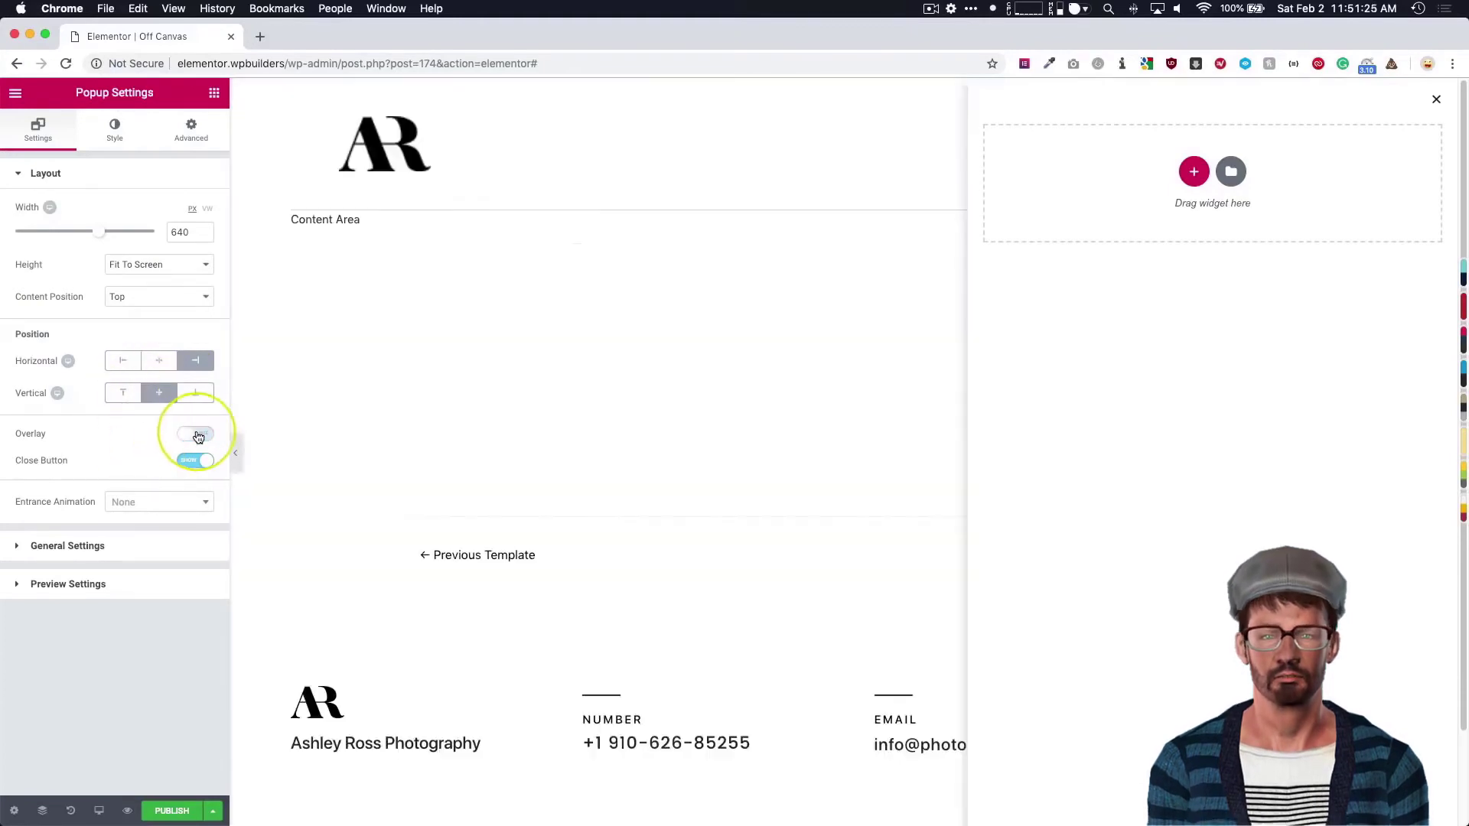
left_click(196, 434)
left_click(196, 434)
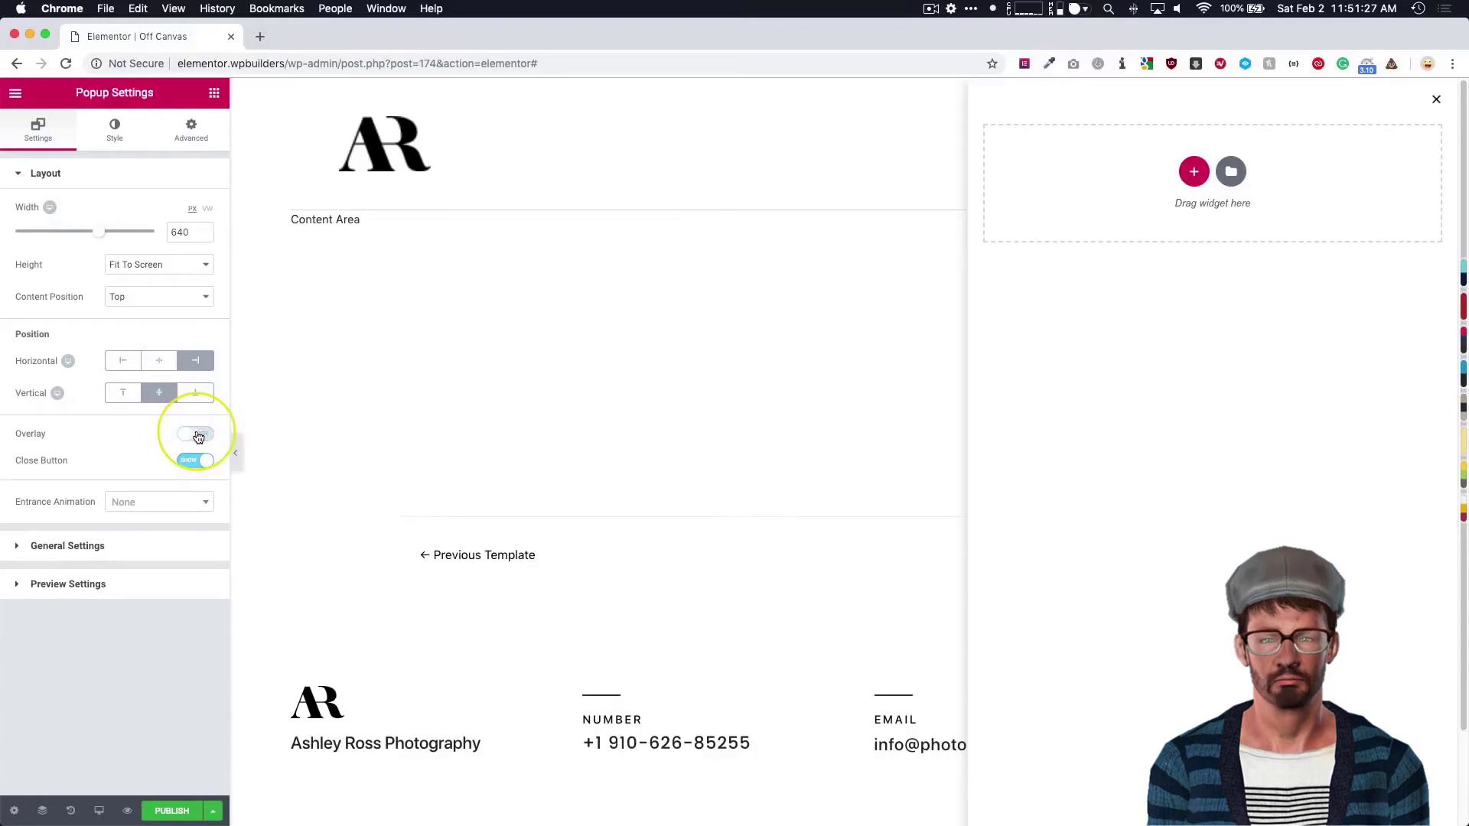
left_click(196, 435)
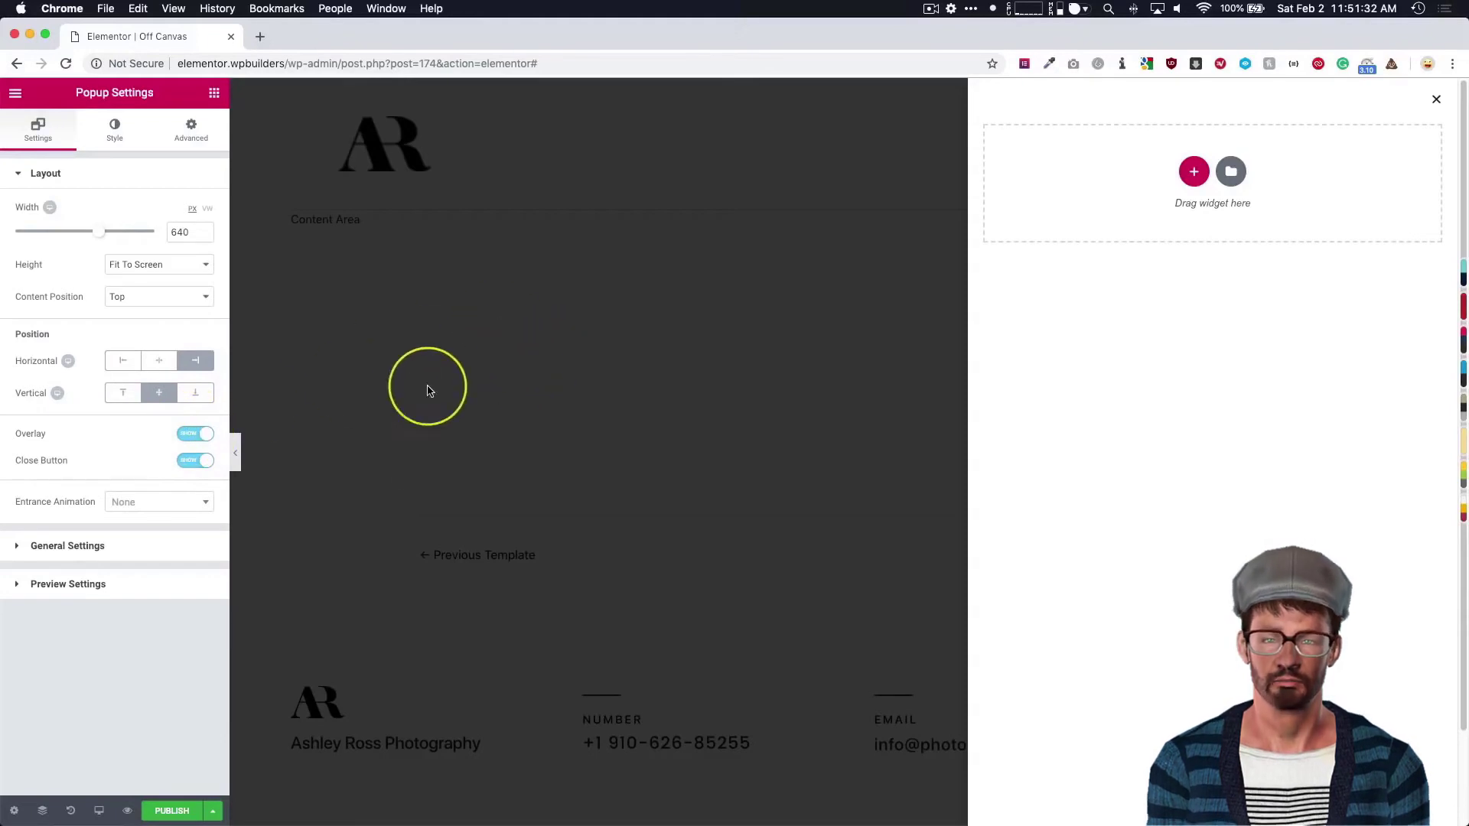
left_click(195, 435)
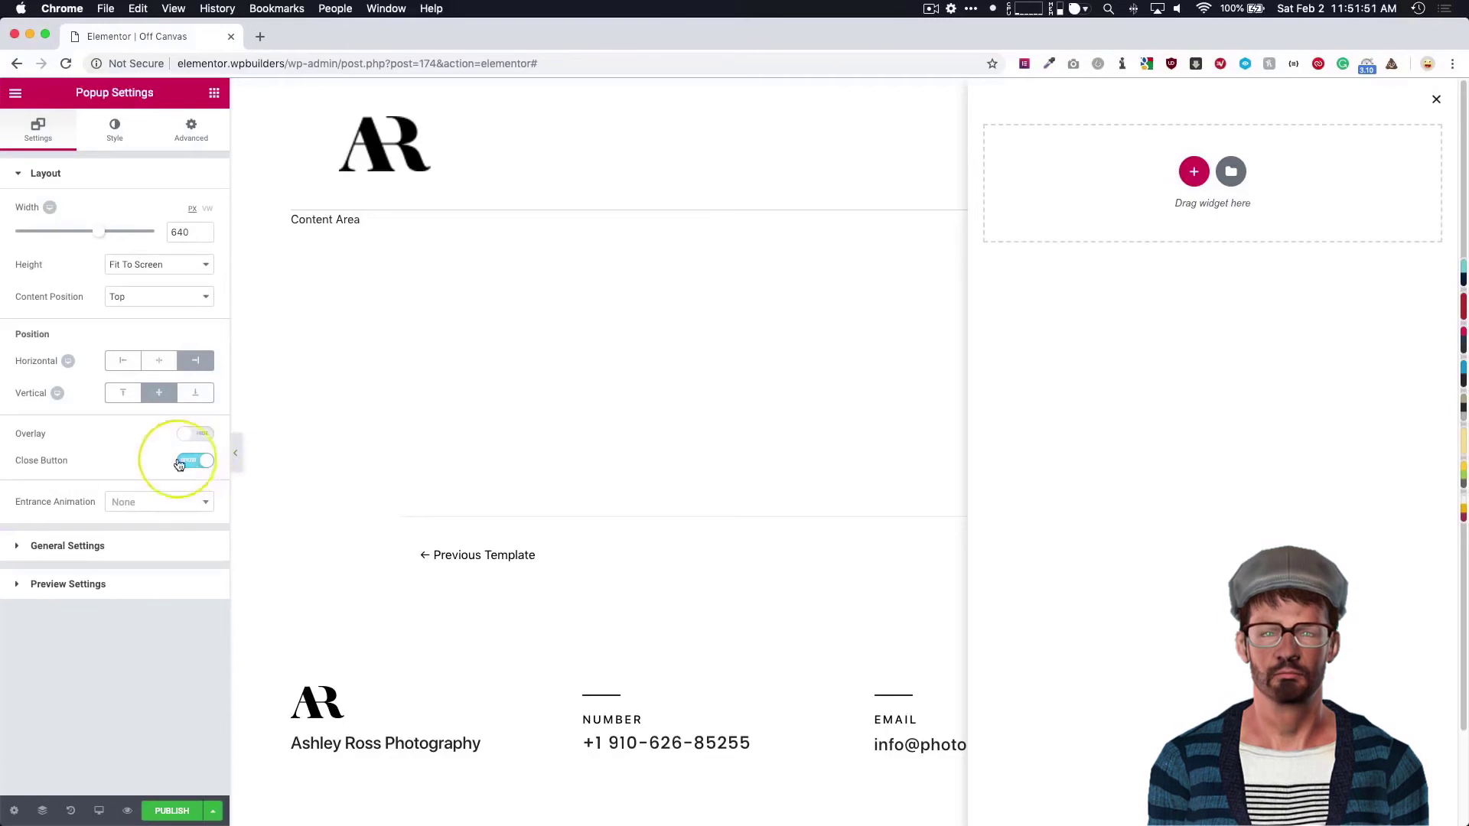
left_click(102, 545)
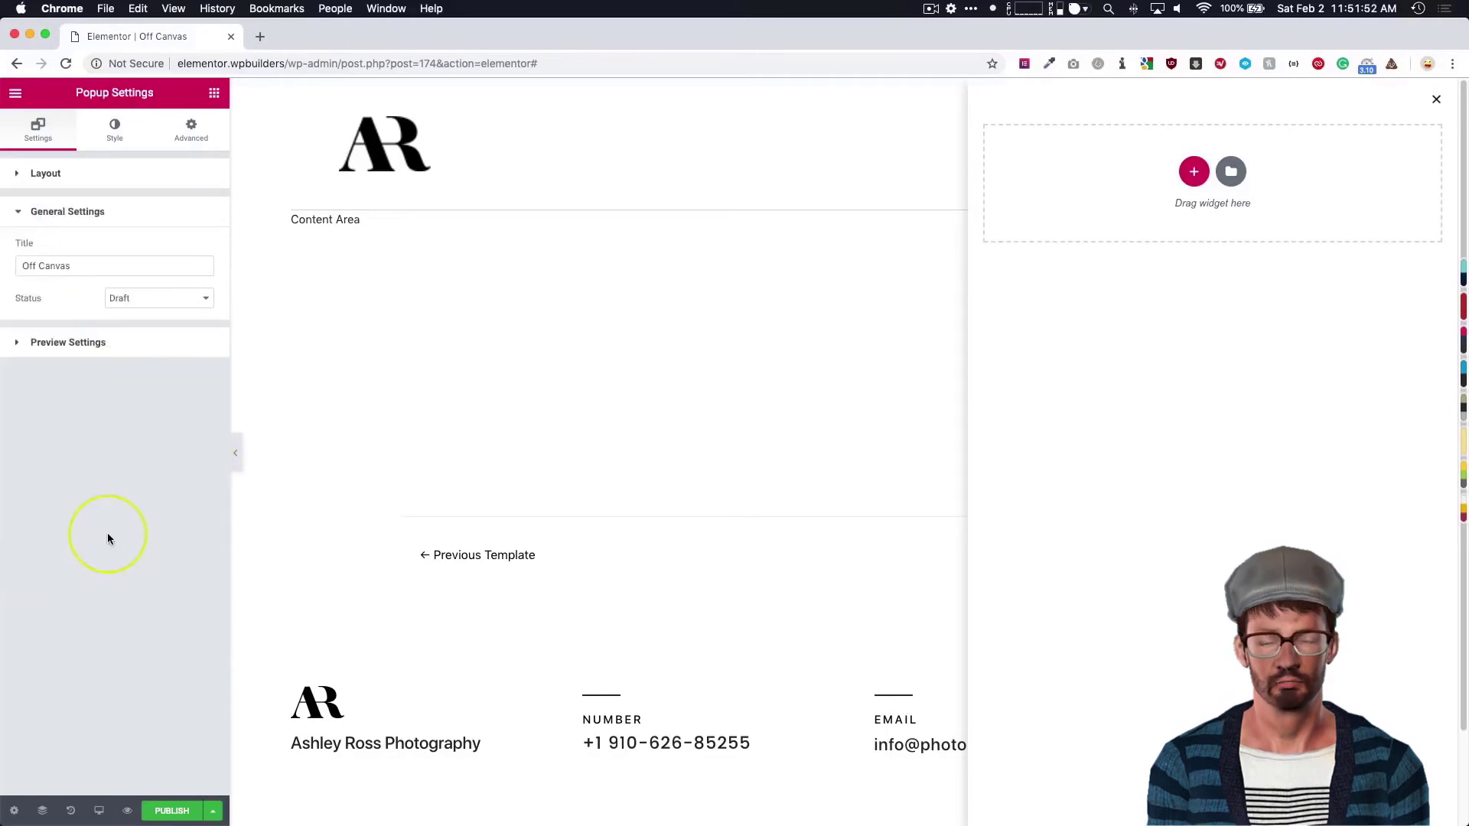
left_click(98, 343)
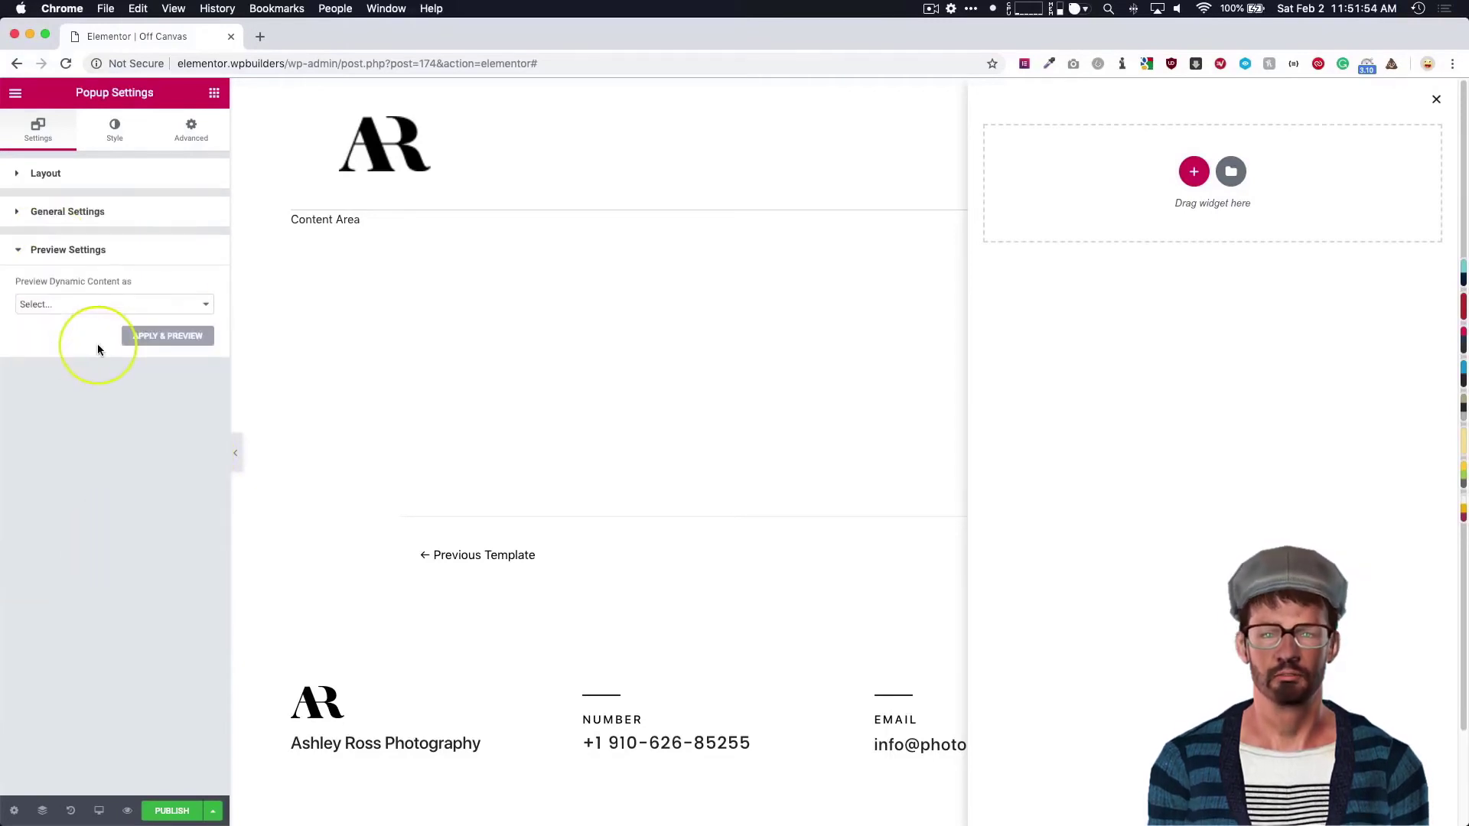
left_click(95, 172)
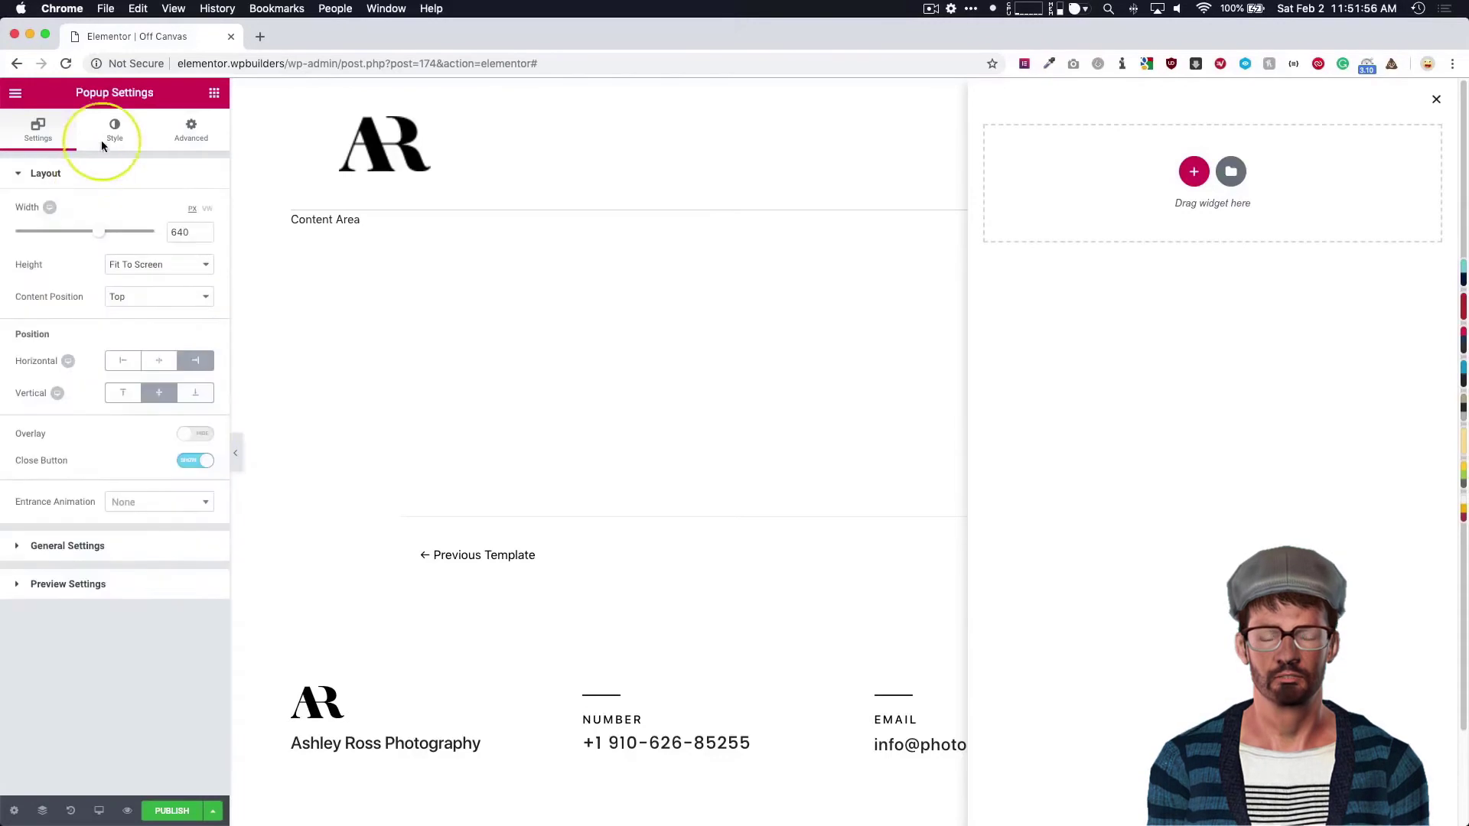
Give the popup a Classic background in black (#000000).
left_click(104, 131)
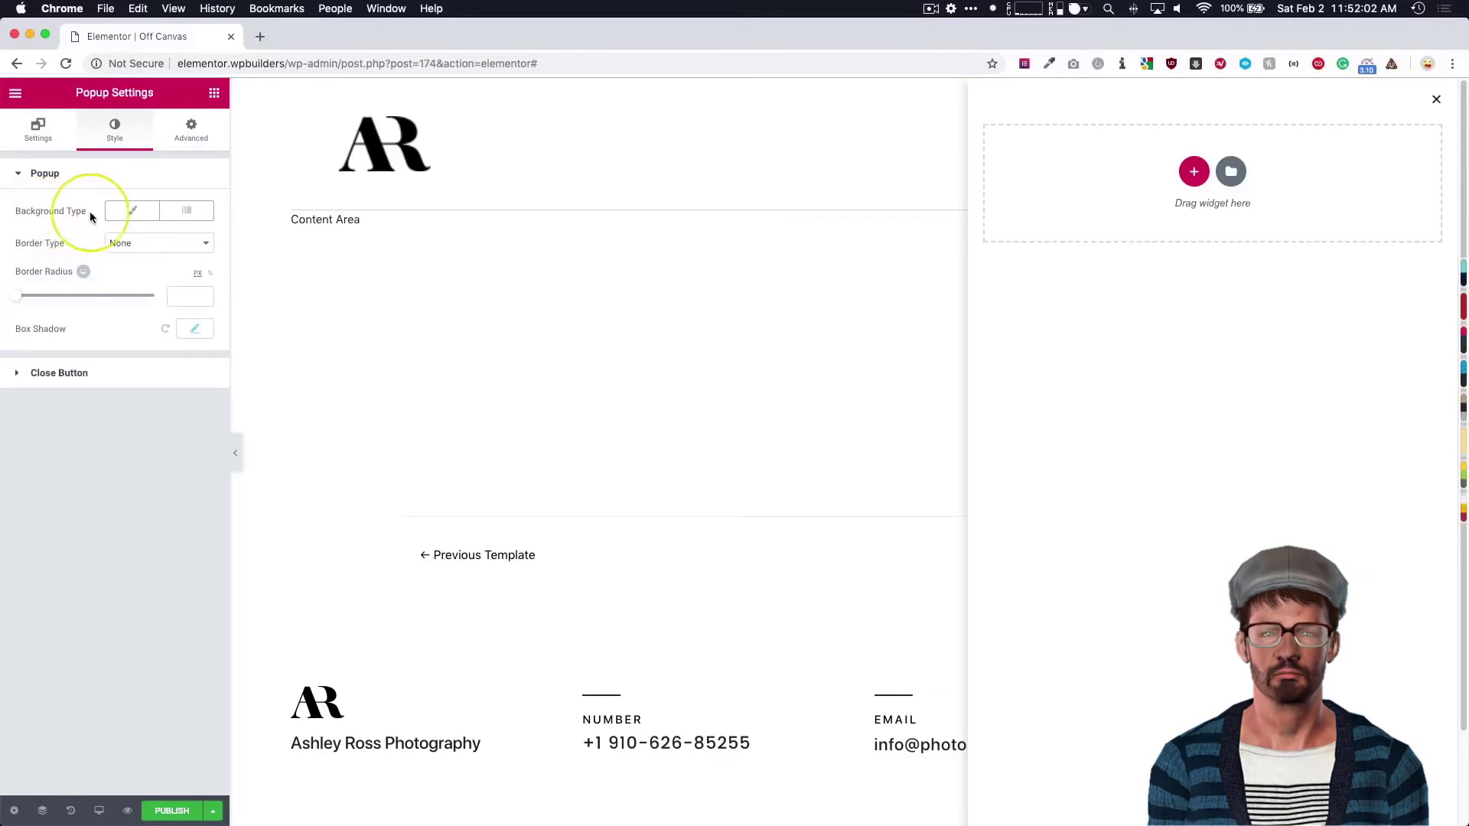
left_click(136, 212)
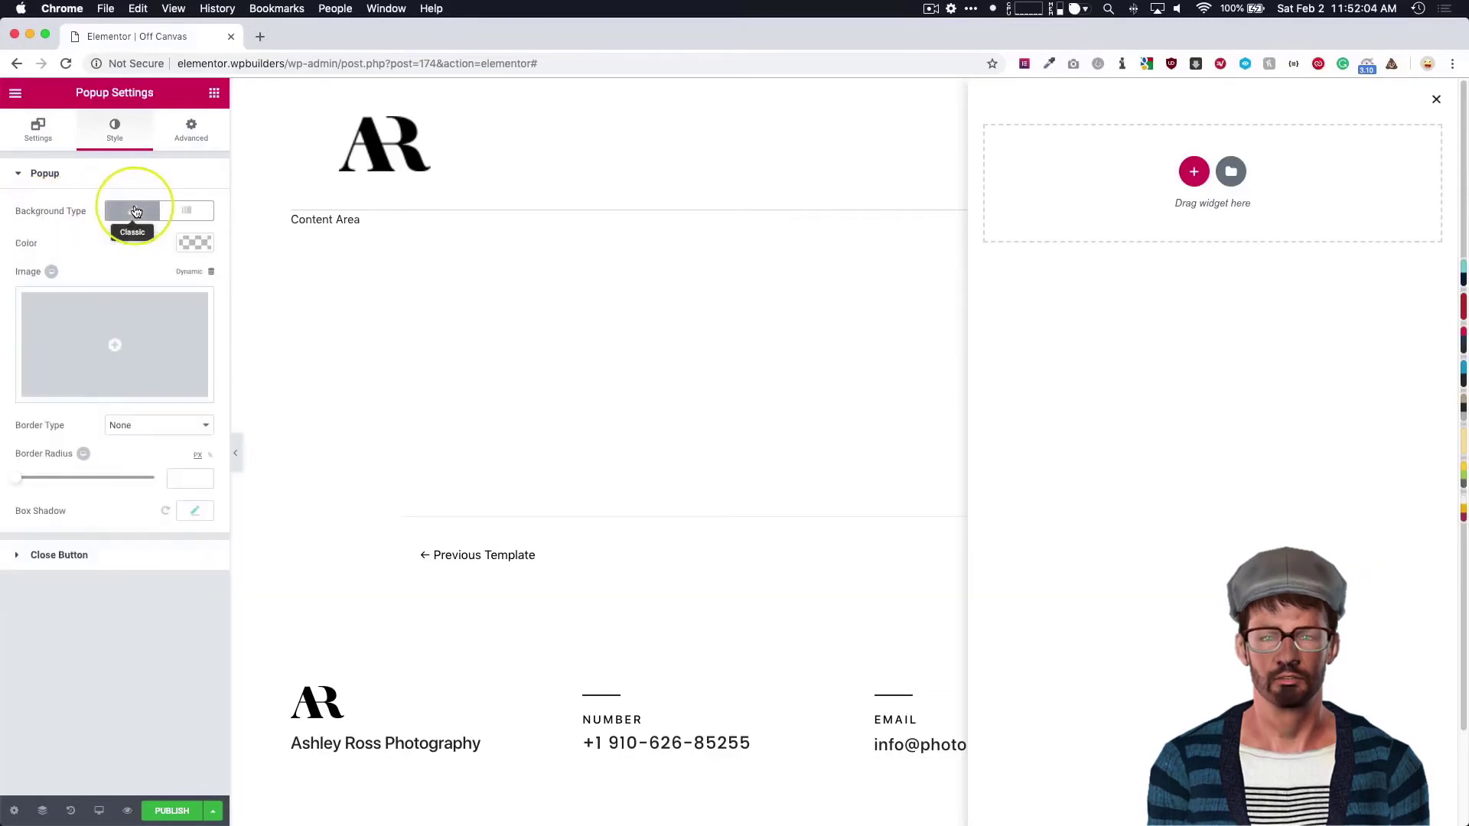
left_click(193, 245)
left_click(138, 424)
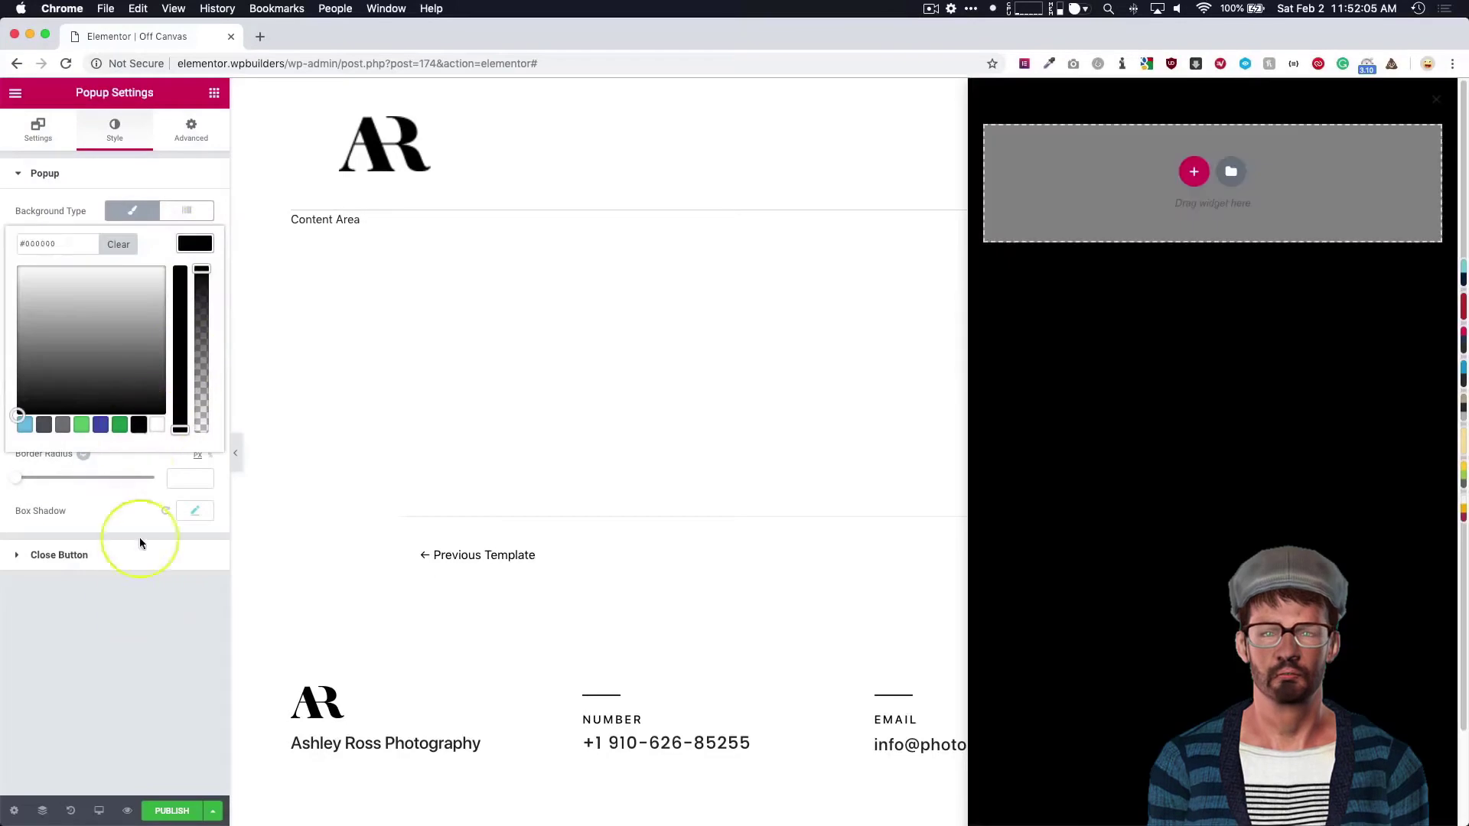
left_click(119, 586)
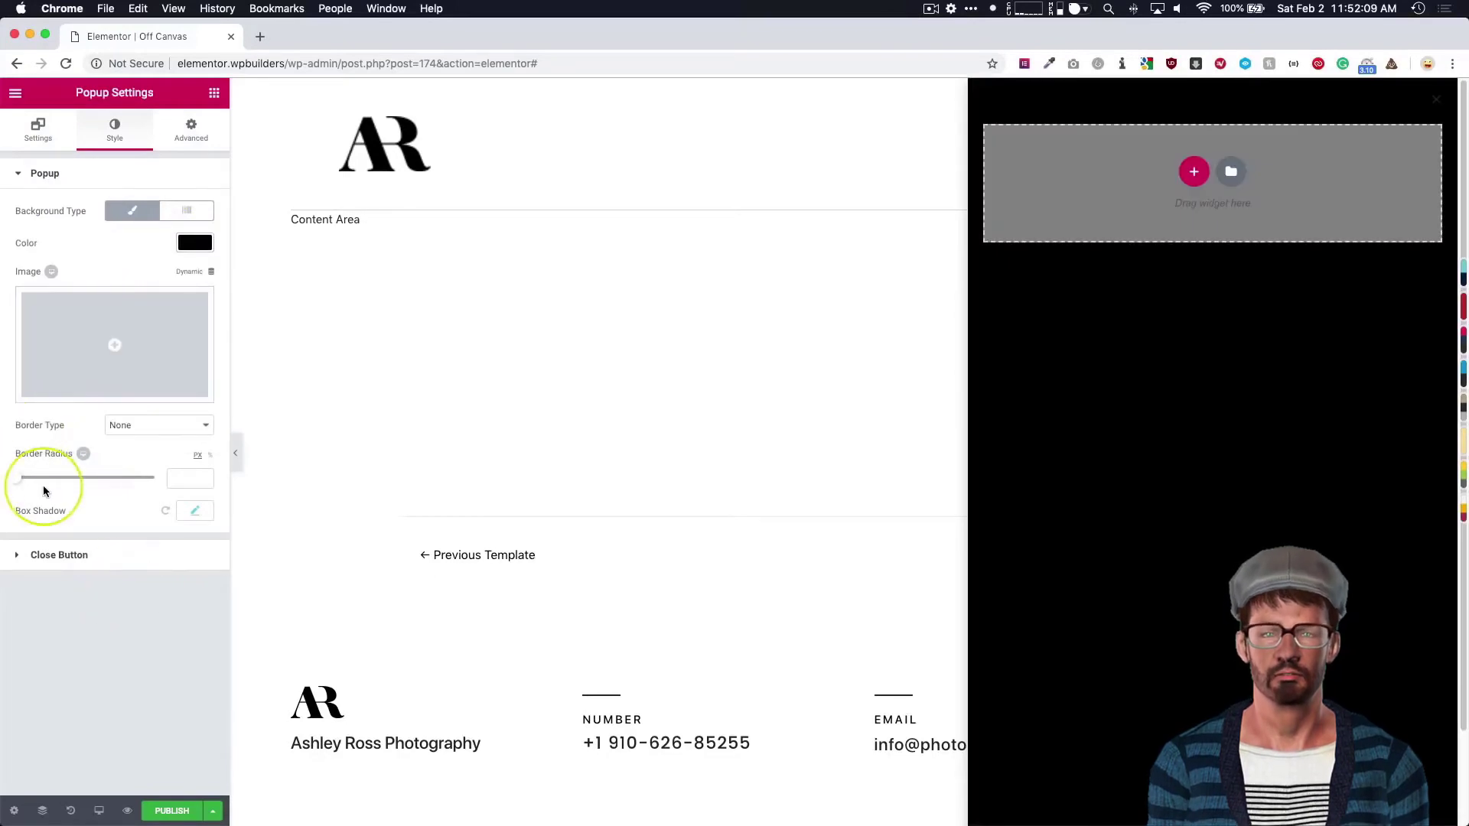
Set the popup's close button color to white and increase its size.
left_click(57, 557)
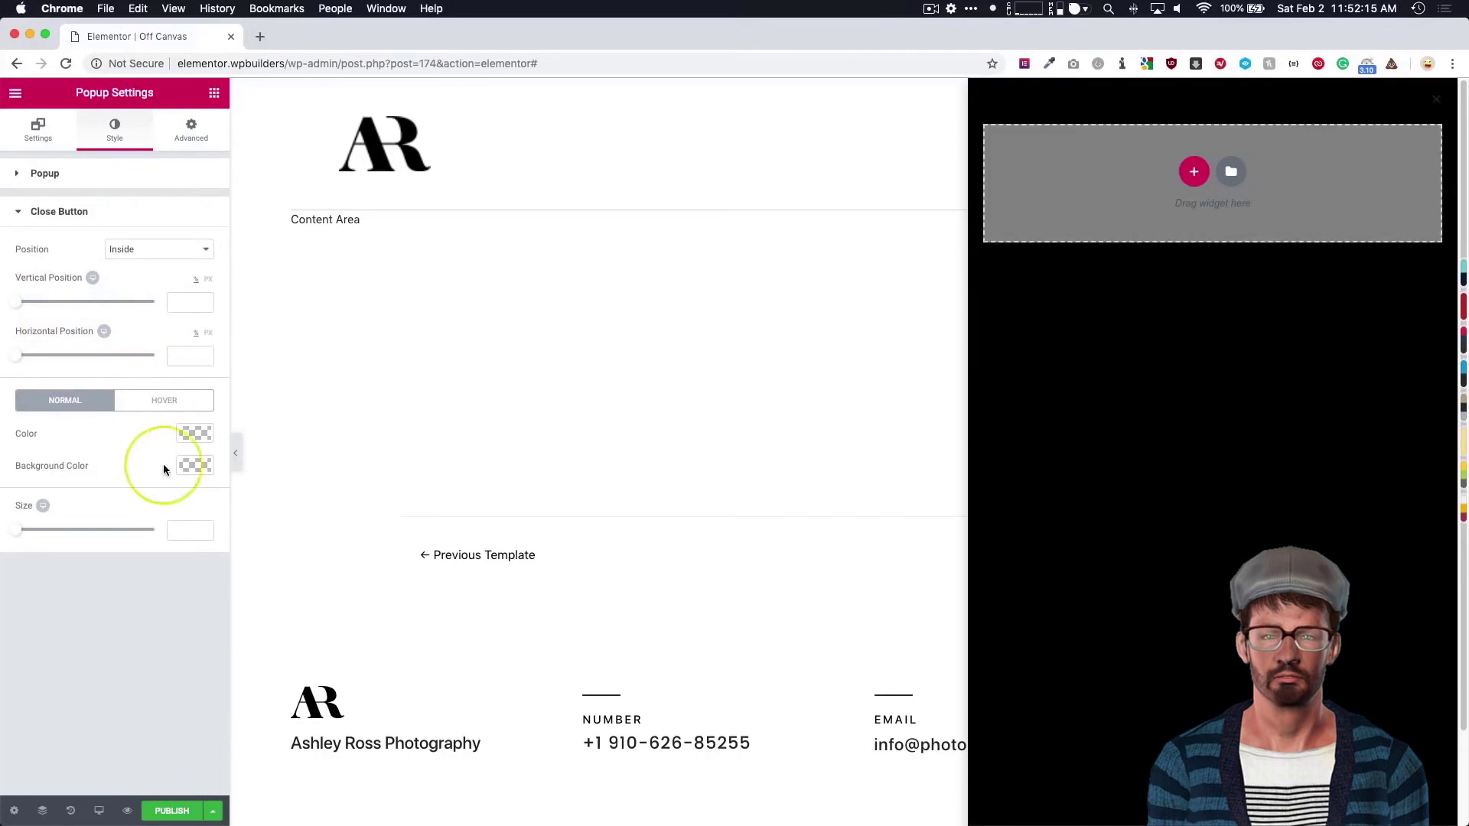
left_click(190, 434)
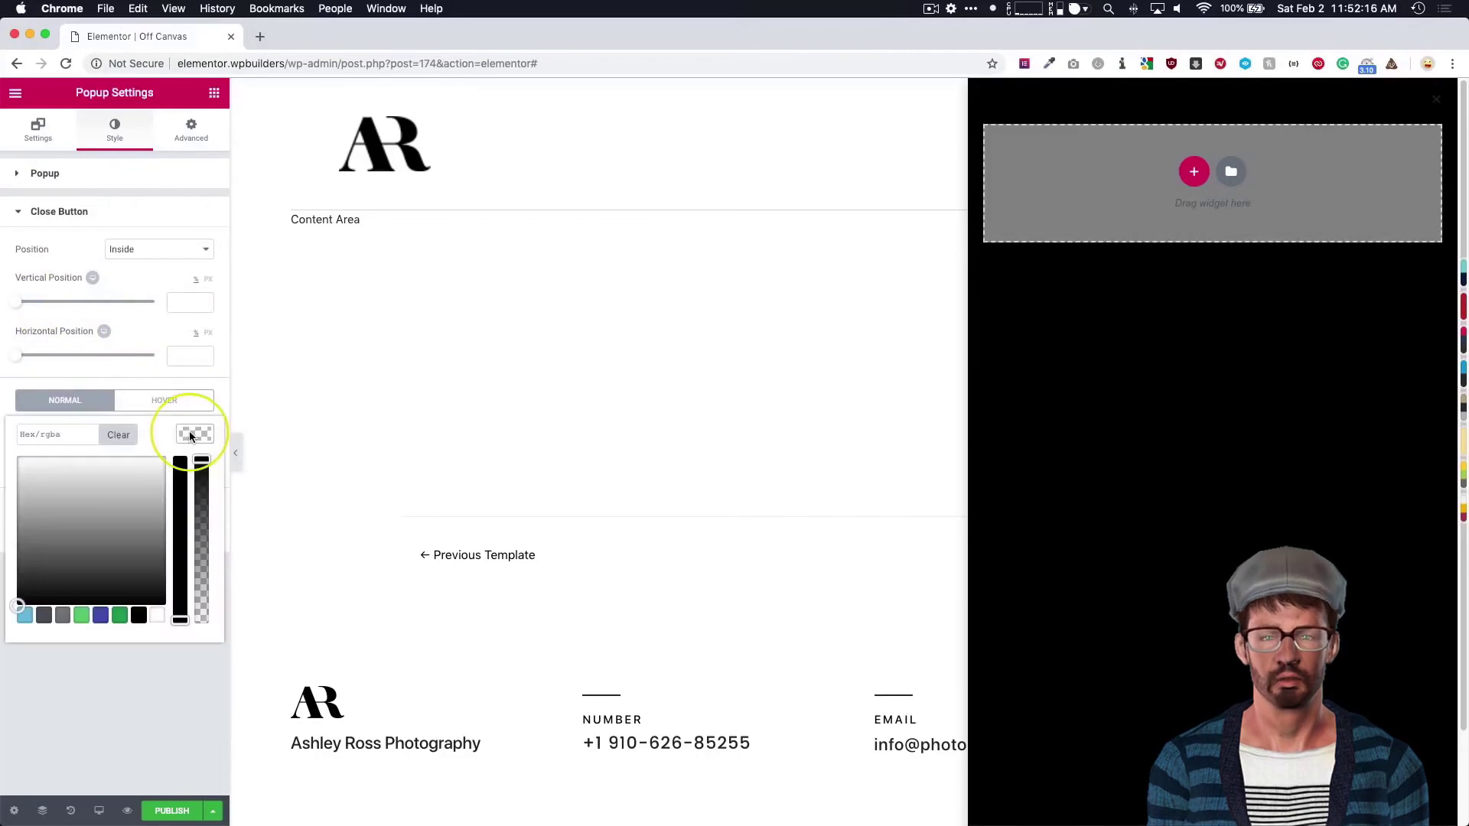
left_click(156, 615)
left_click(121, 740)
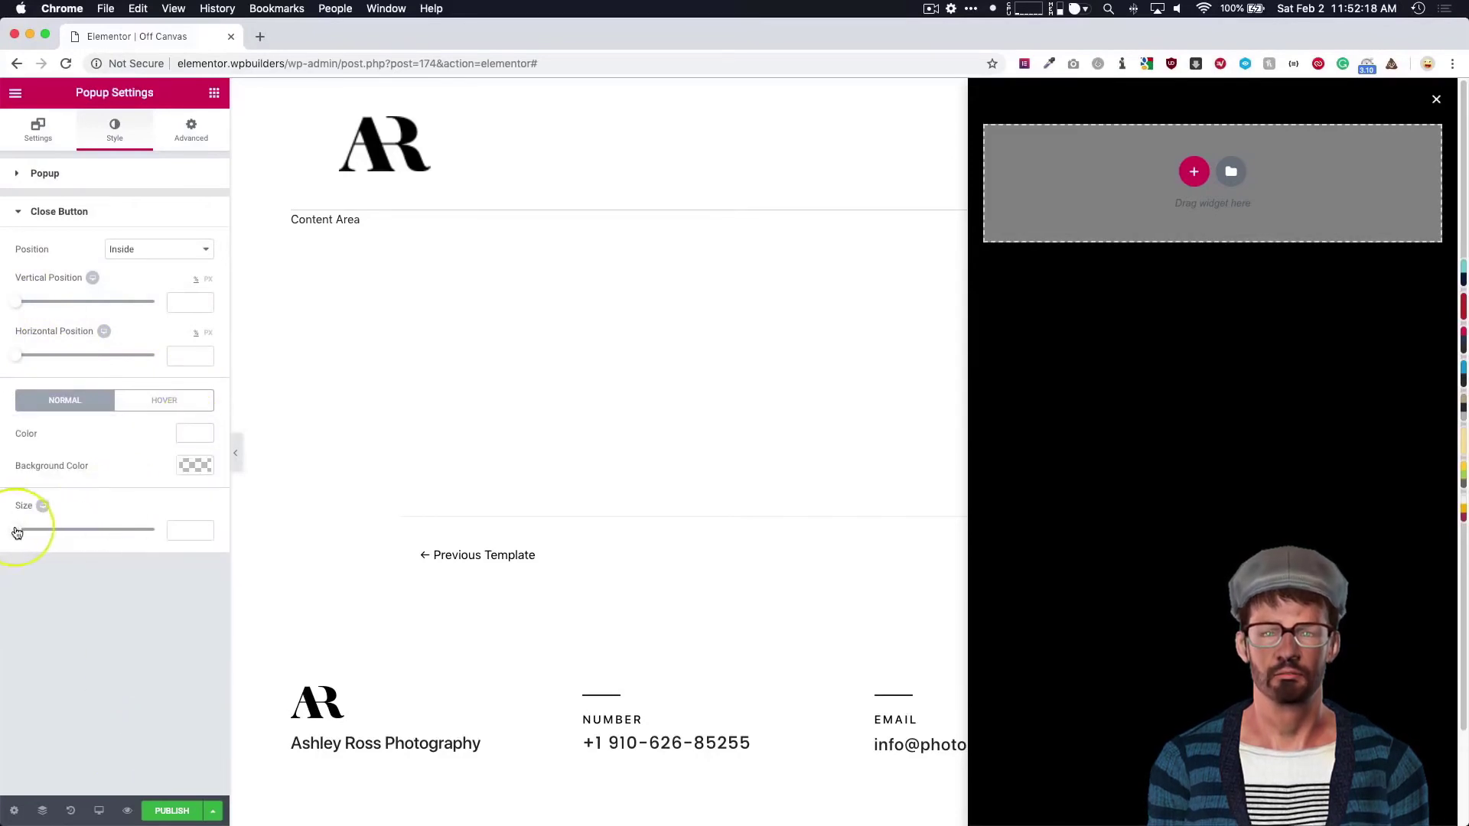
left_click_drag(25, 533, 55, 533)
Narrow the popup by setting its layout width to 350 px.
left_click(38, 128)
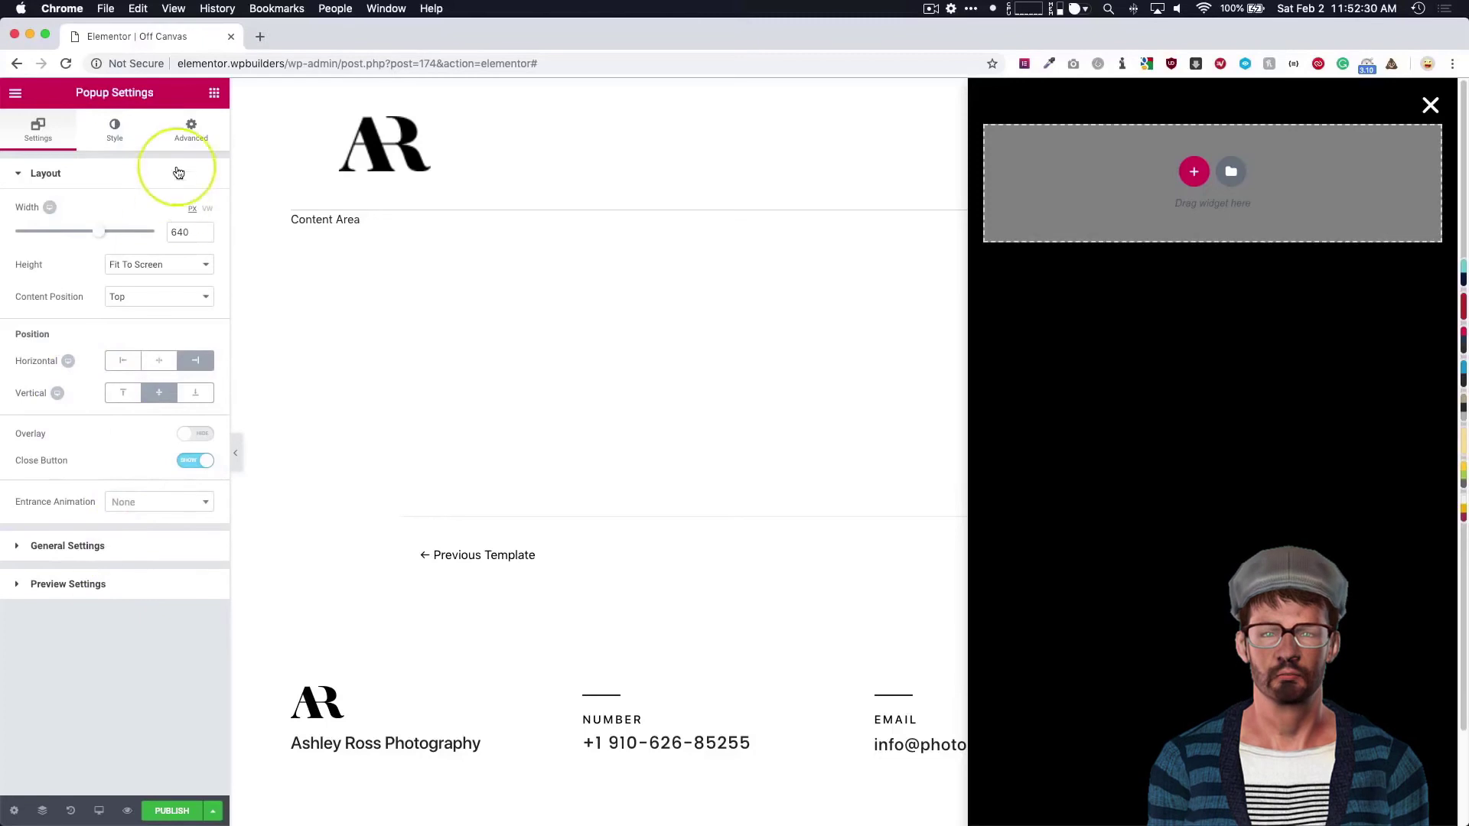
left_click_drag(101, 237, 58, 240)
left_click(186, 233)
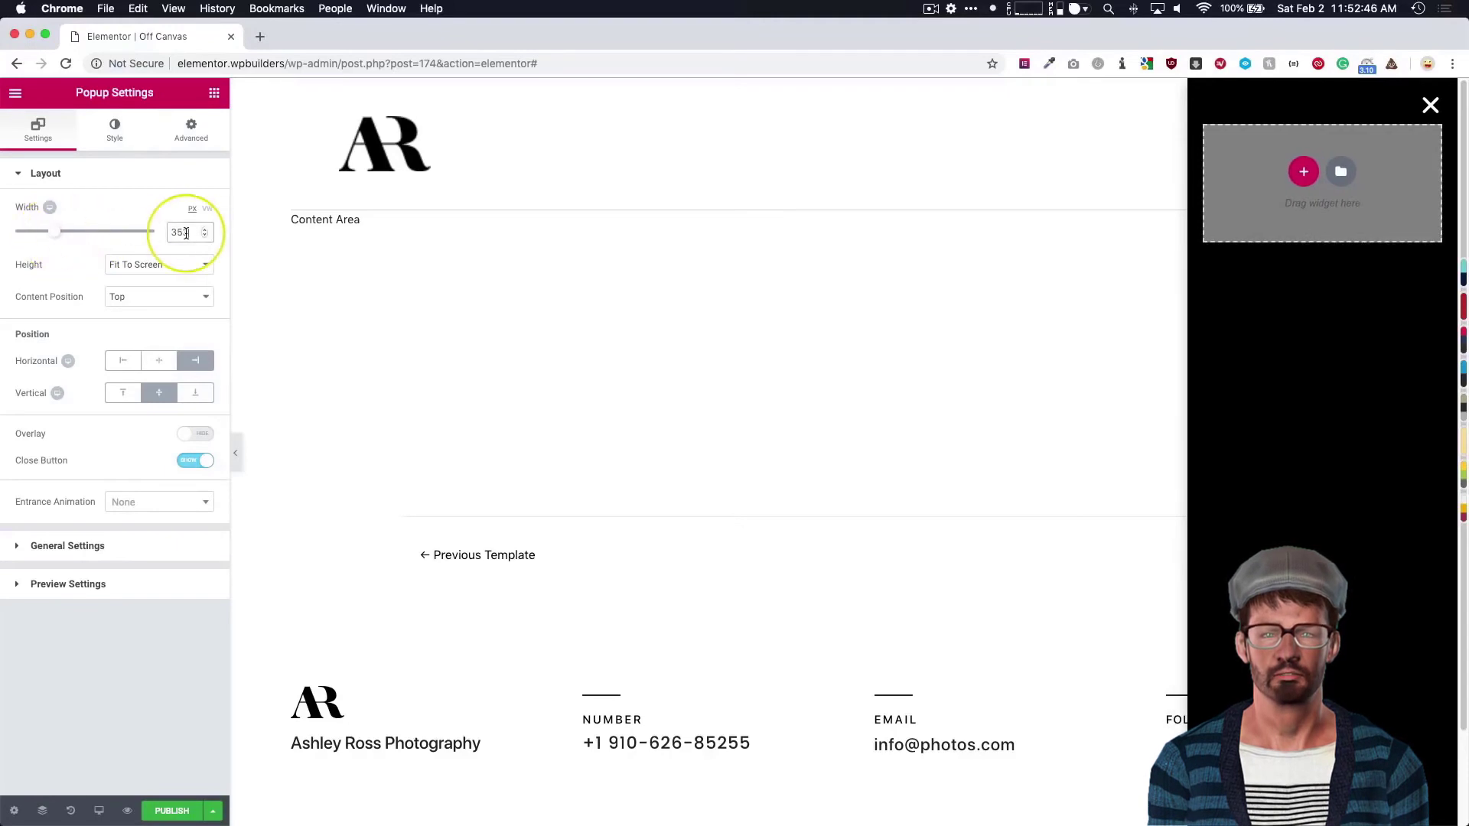
type("350")
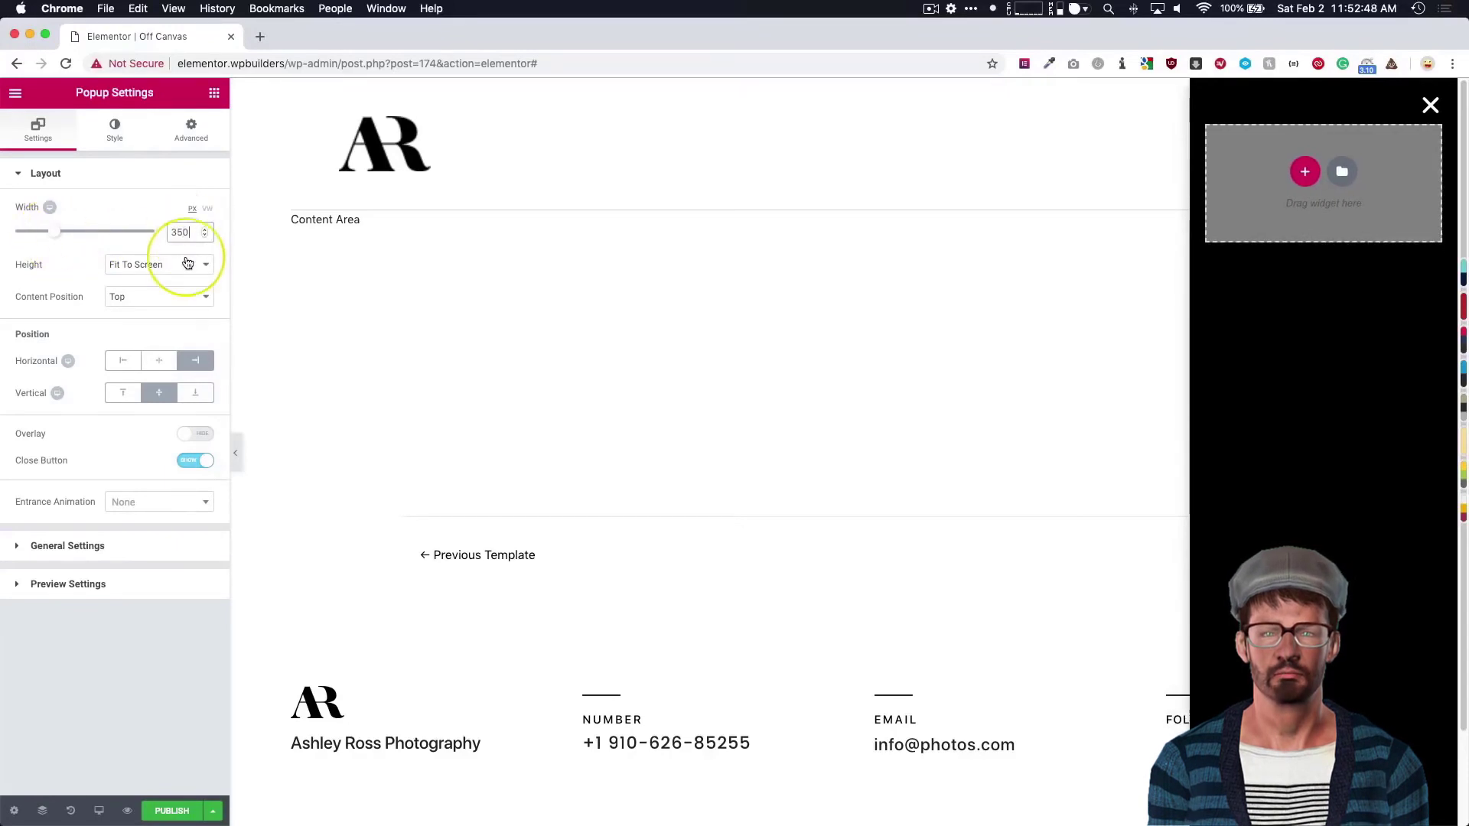
Add an Image widget to the popup's empty section.
left_click(214, 93)
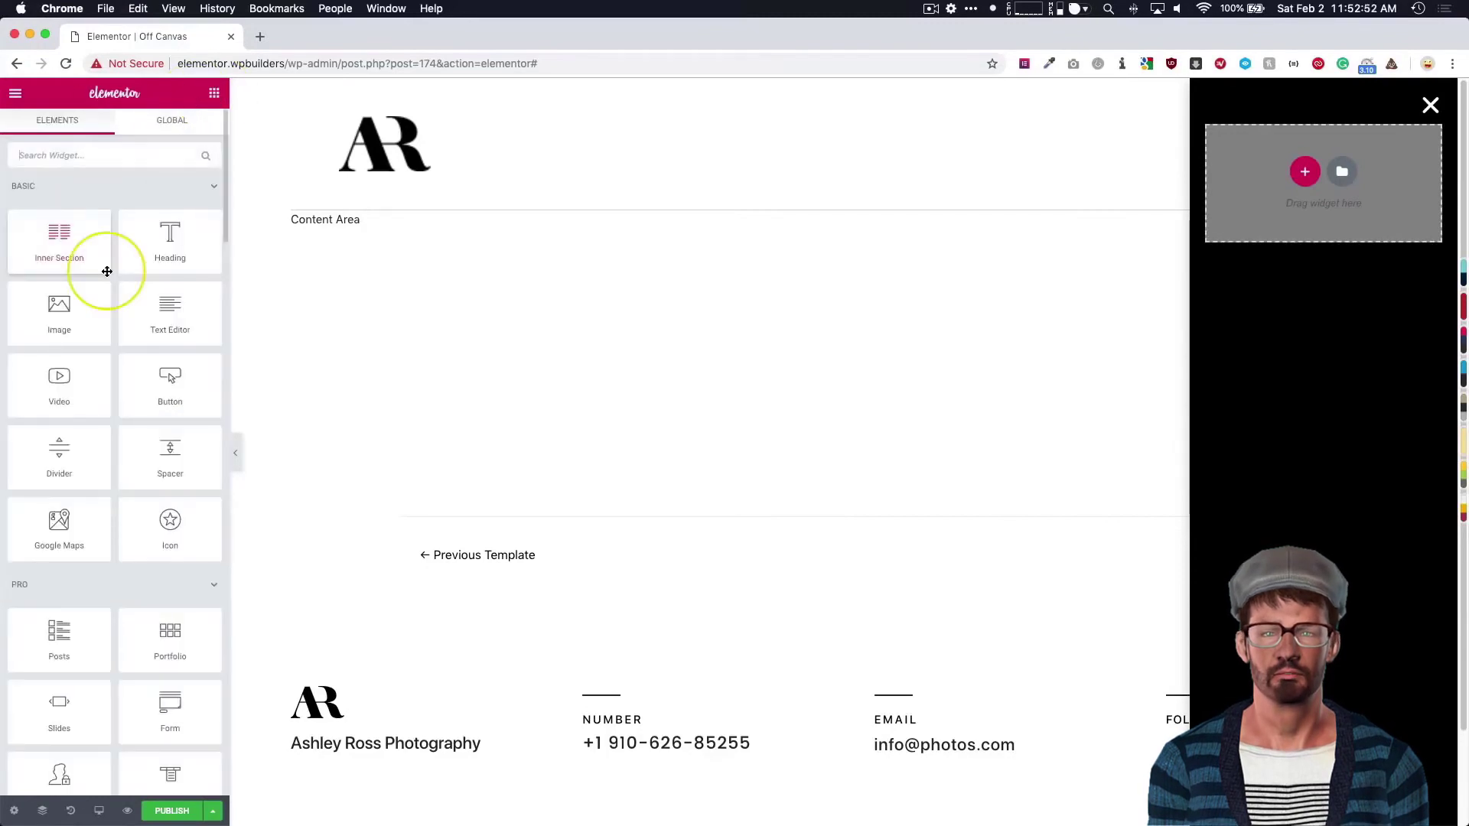
left_click(101, 145)
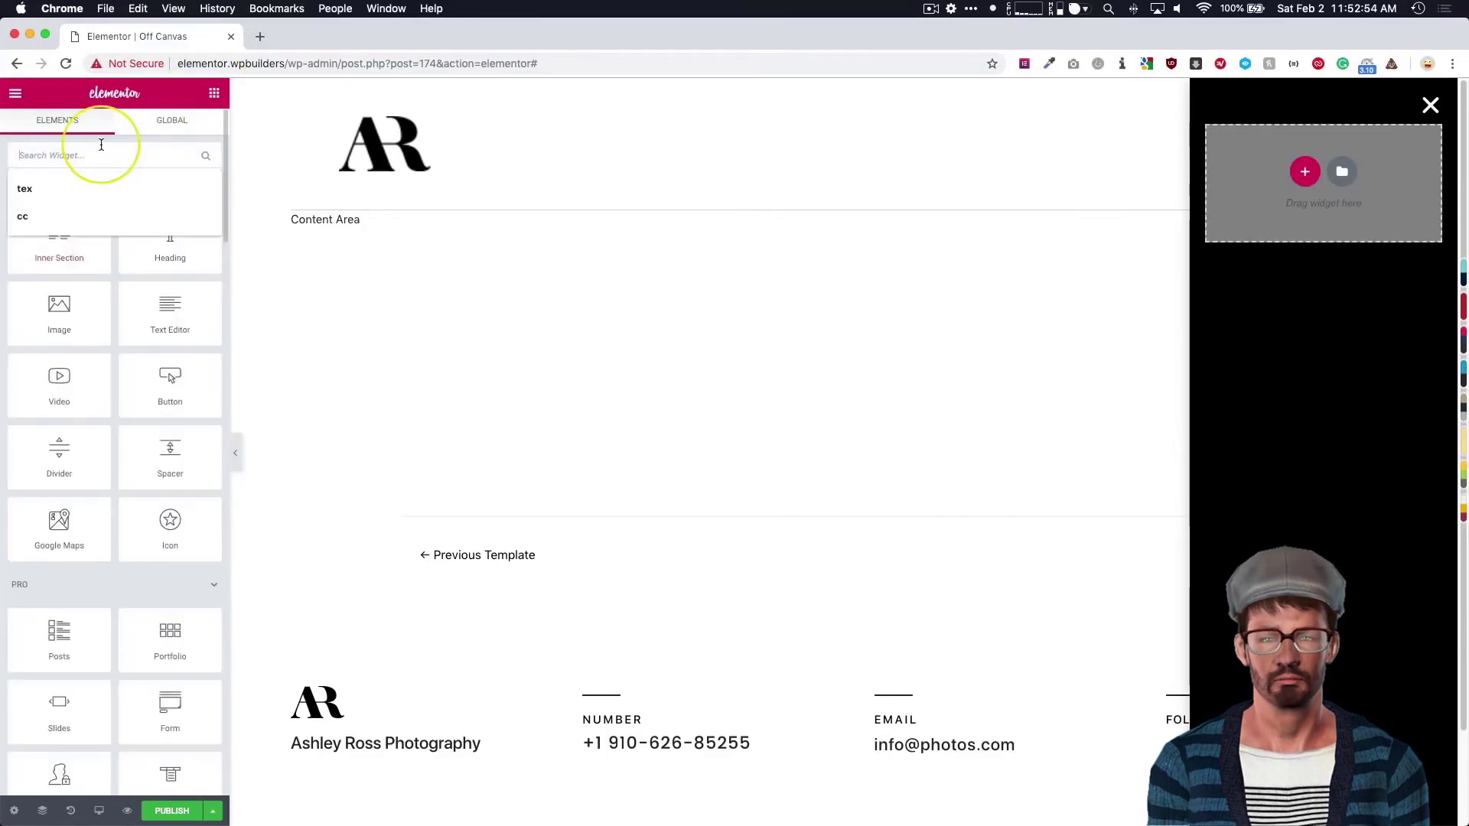
type("image")
left_click_drag(59, 204, 1265, 185)
Choose the AR logo favicon-free-img.png, 512 × 512, from the media library as the widget's image.
left_click(150, 225)
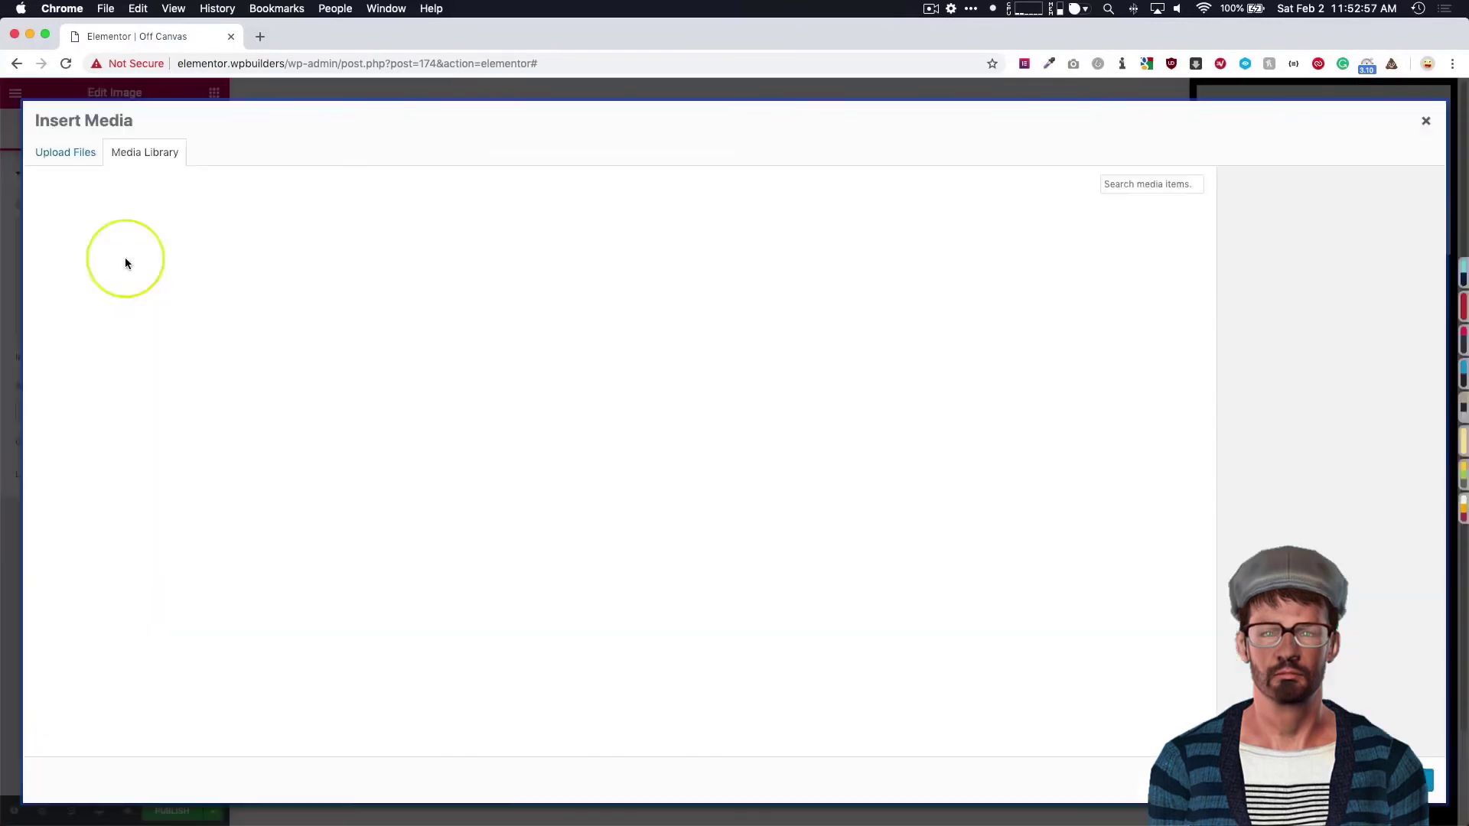
scroll(616, 337, "down", 3)
scroll(616, 337, "up", 3)
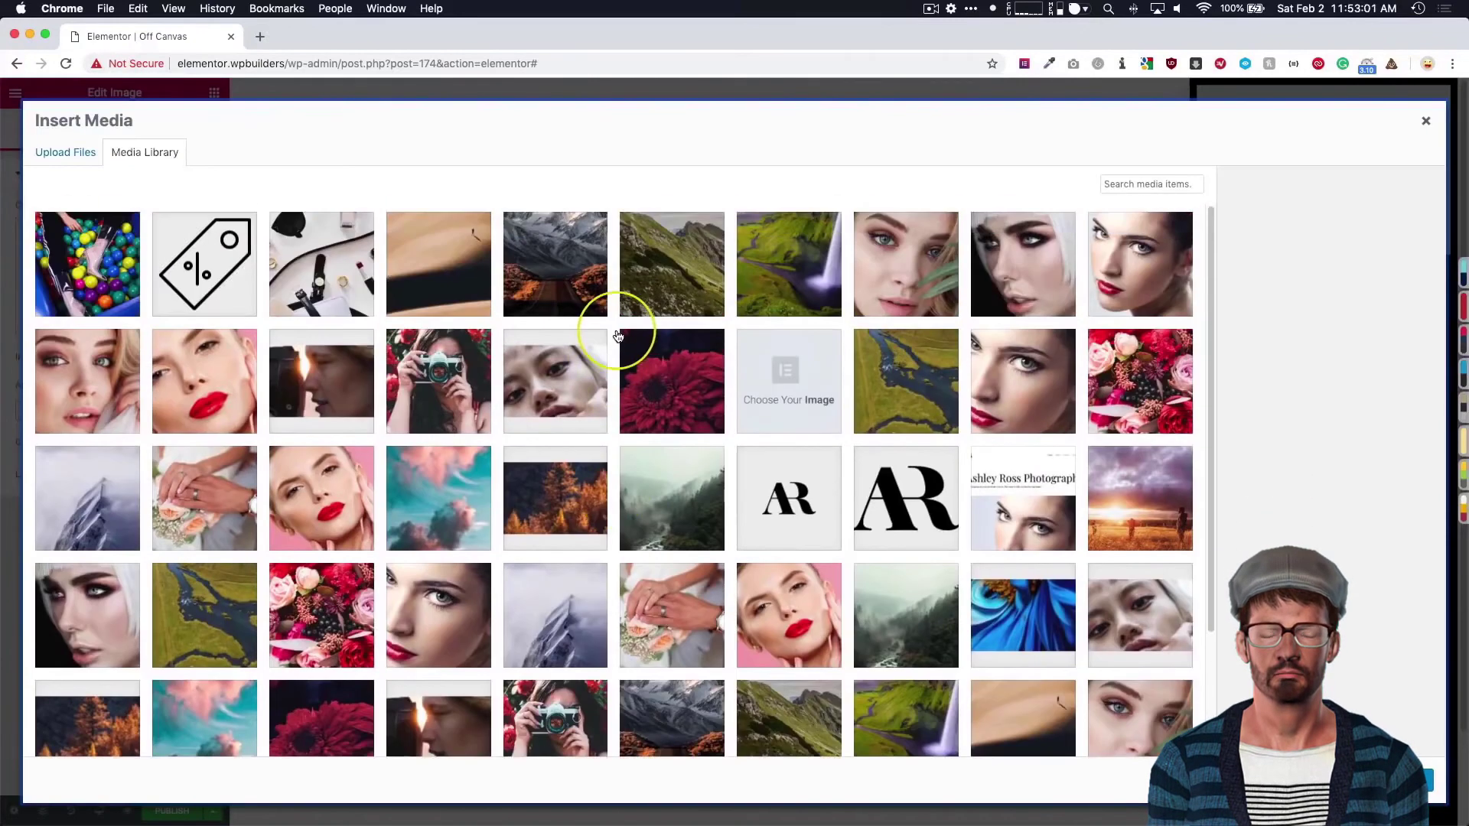
left_click(793, 499)
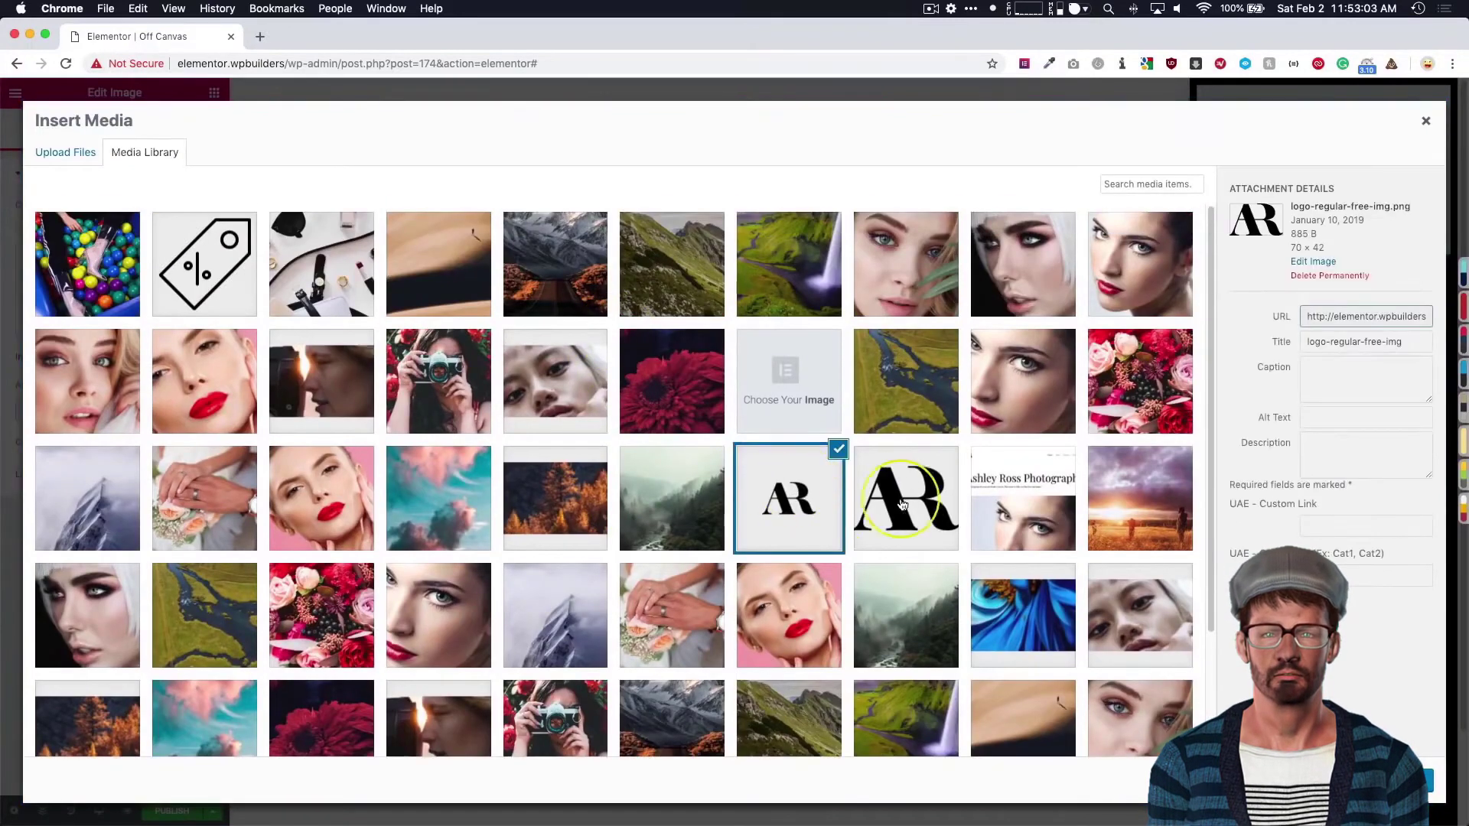
left_click(900, 506)
left_click(792, 508)
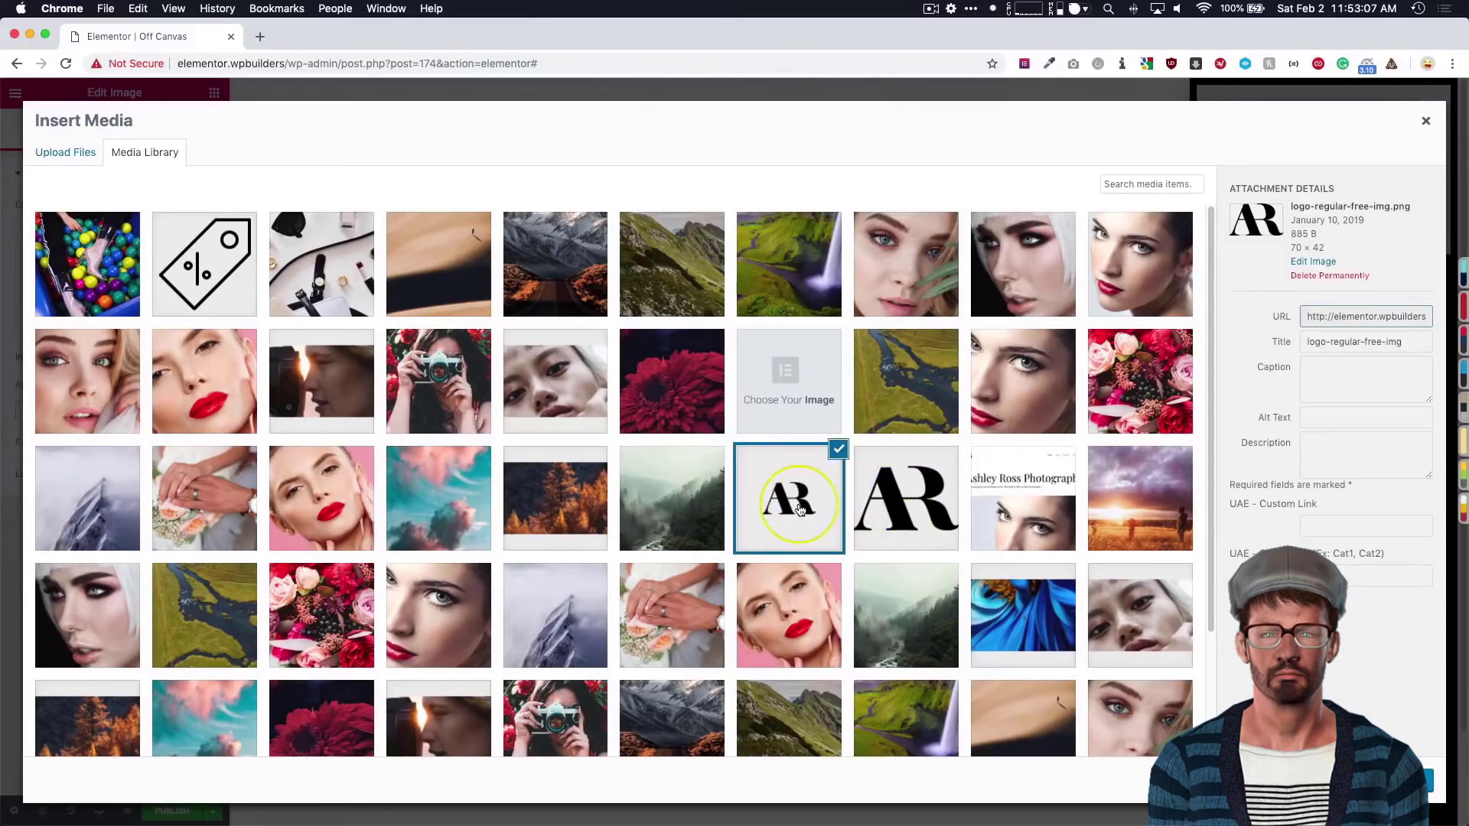
scroll(765, 535, "down", 3)
left_click(579, 701)
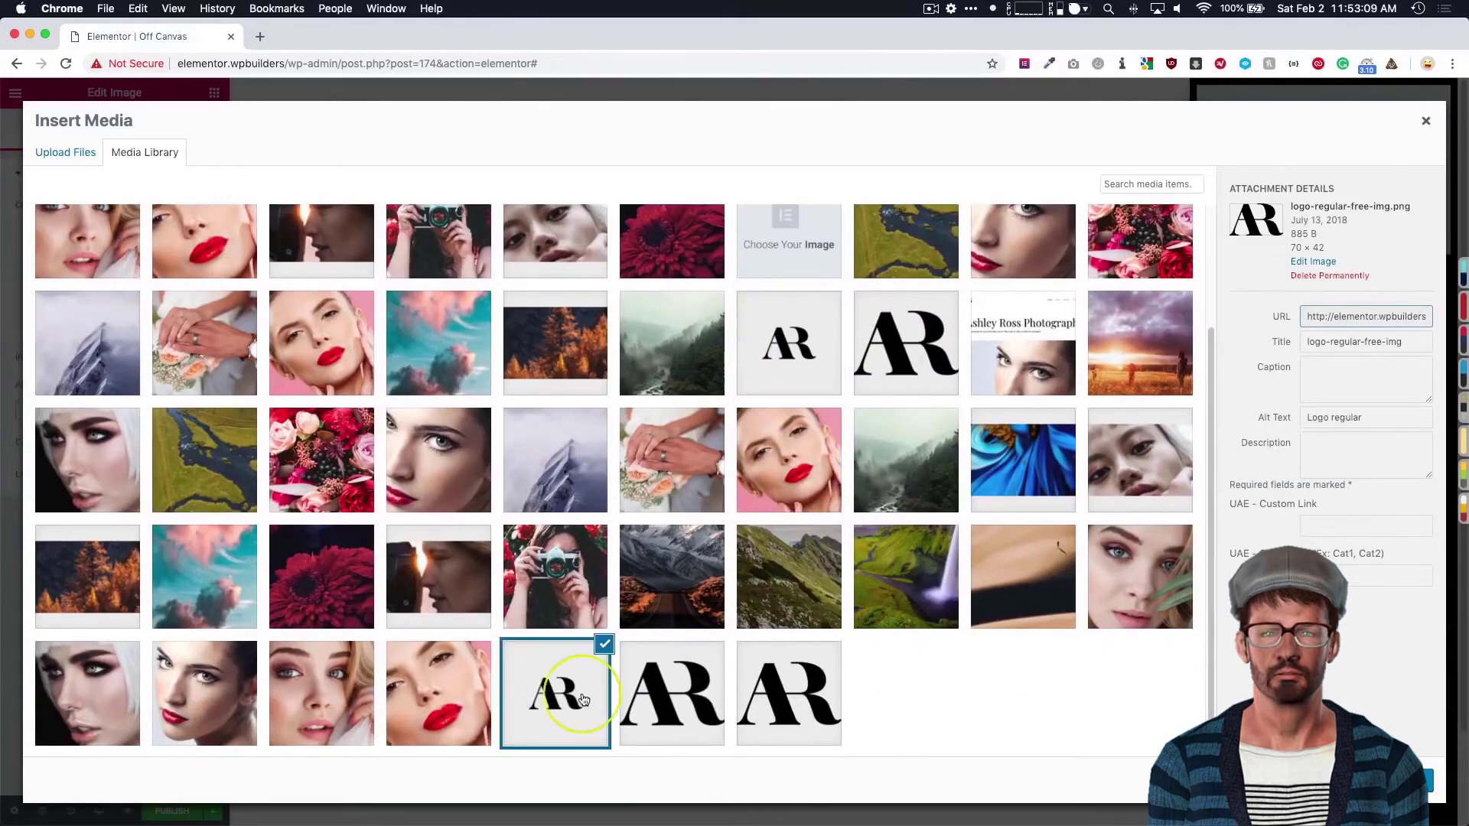
left_click(669, 693)
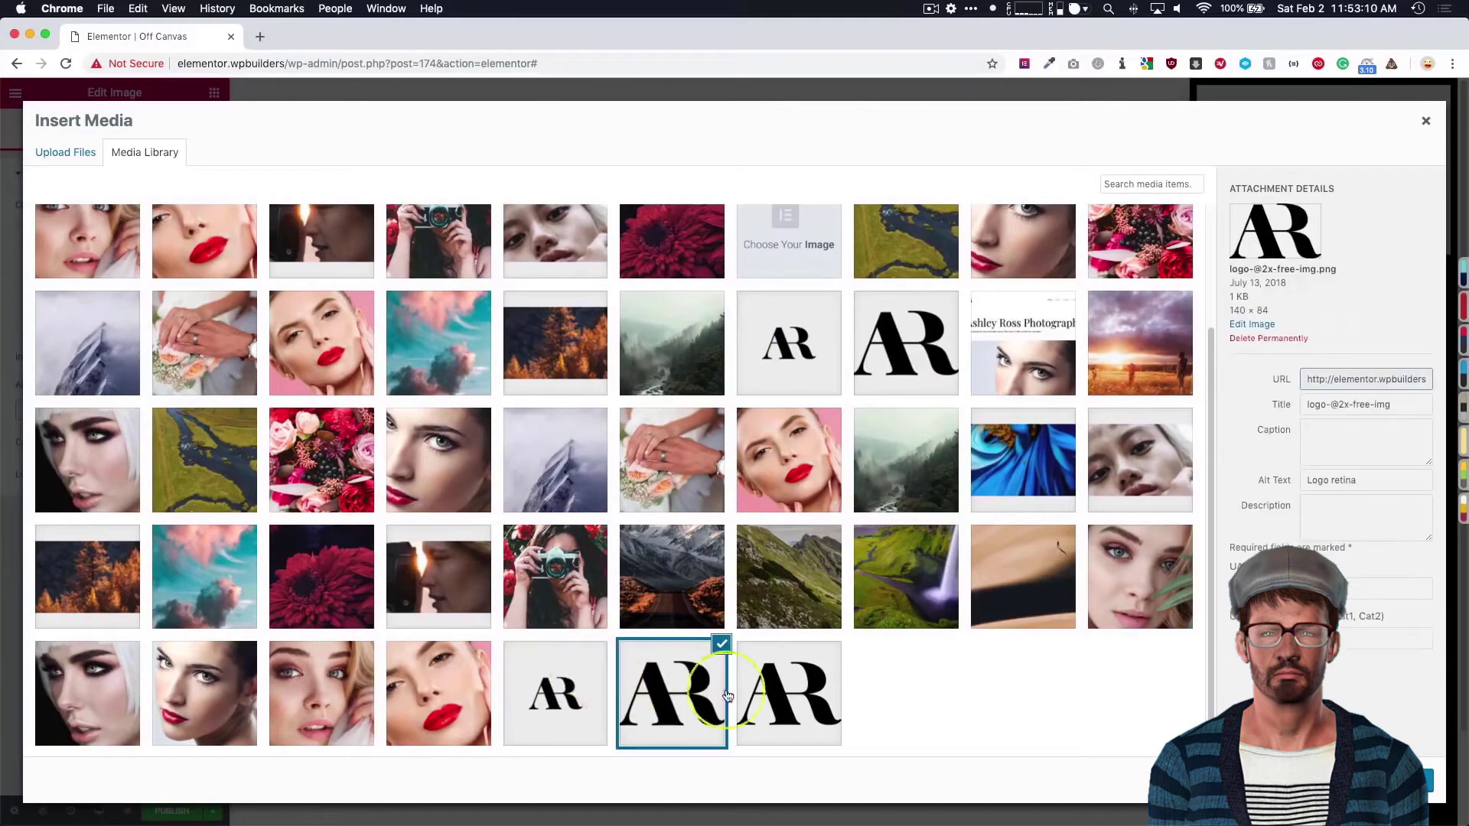
left_click(774, 692)
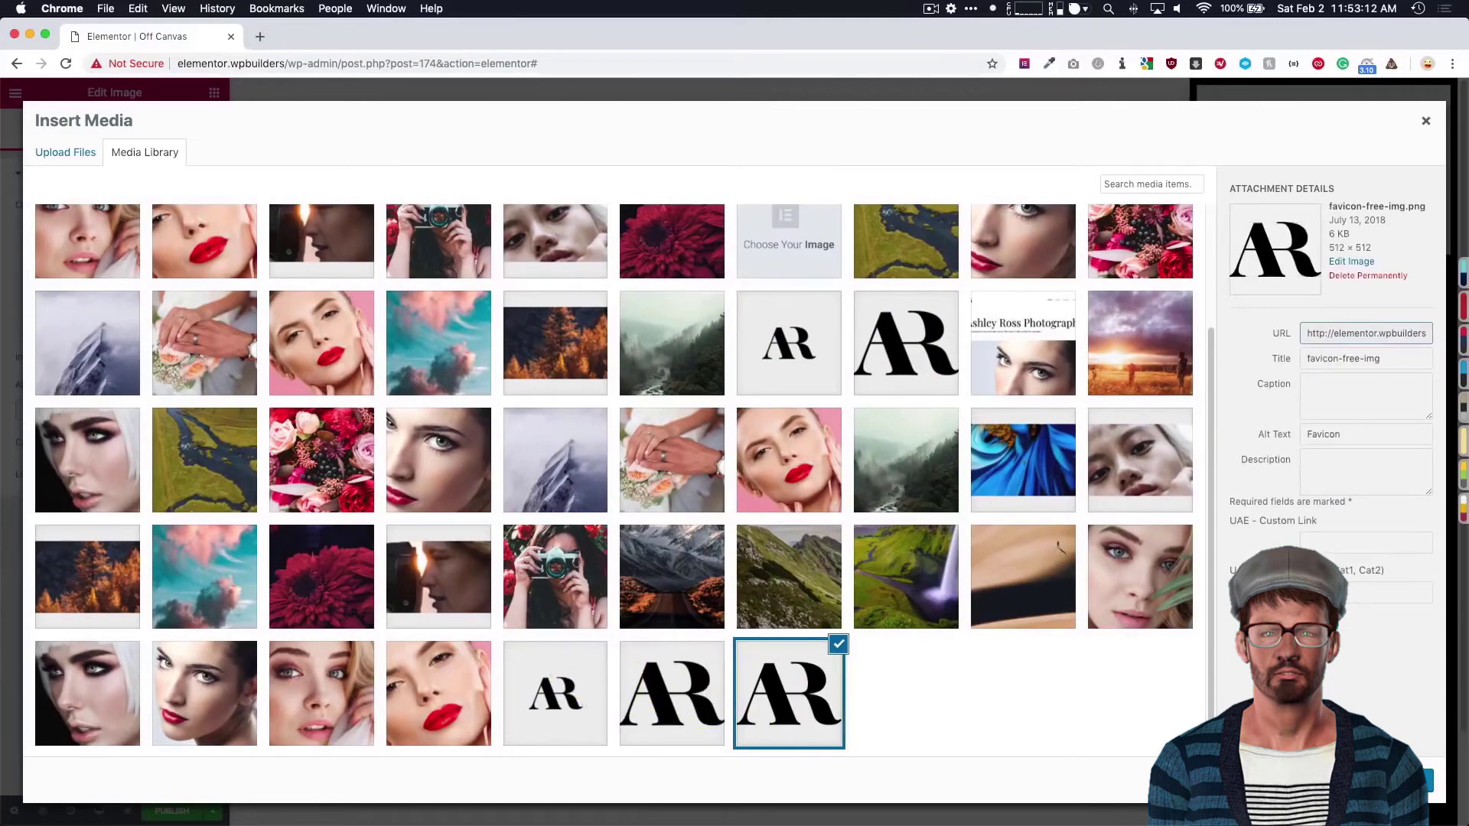
left_click(1394, 781)
Give the logo image widget a Classic background in white (#ffffff).
left_click(137, 174)
left_click(202, 129)
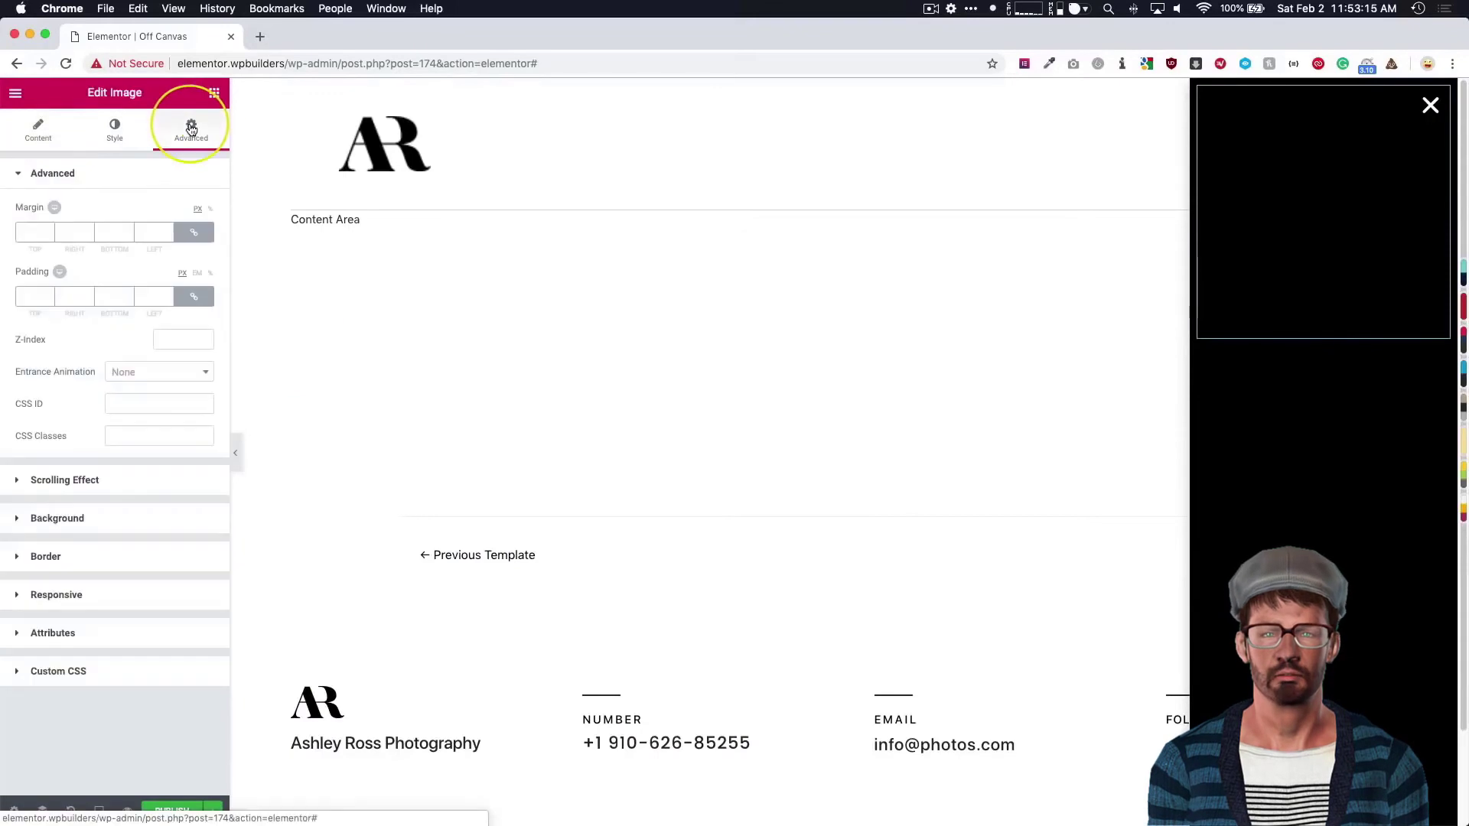
left_click(66, 517)
left_click(132, 320)
left_click(201, 352)
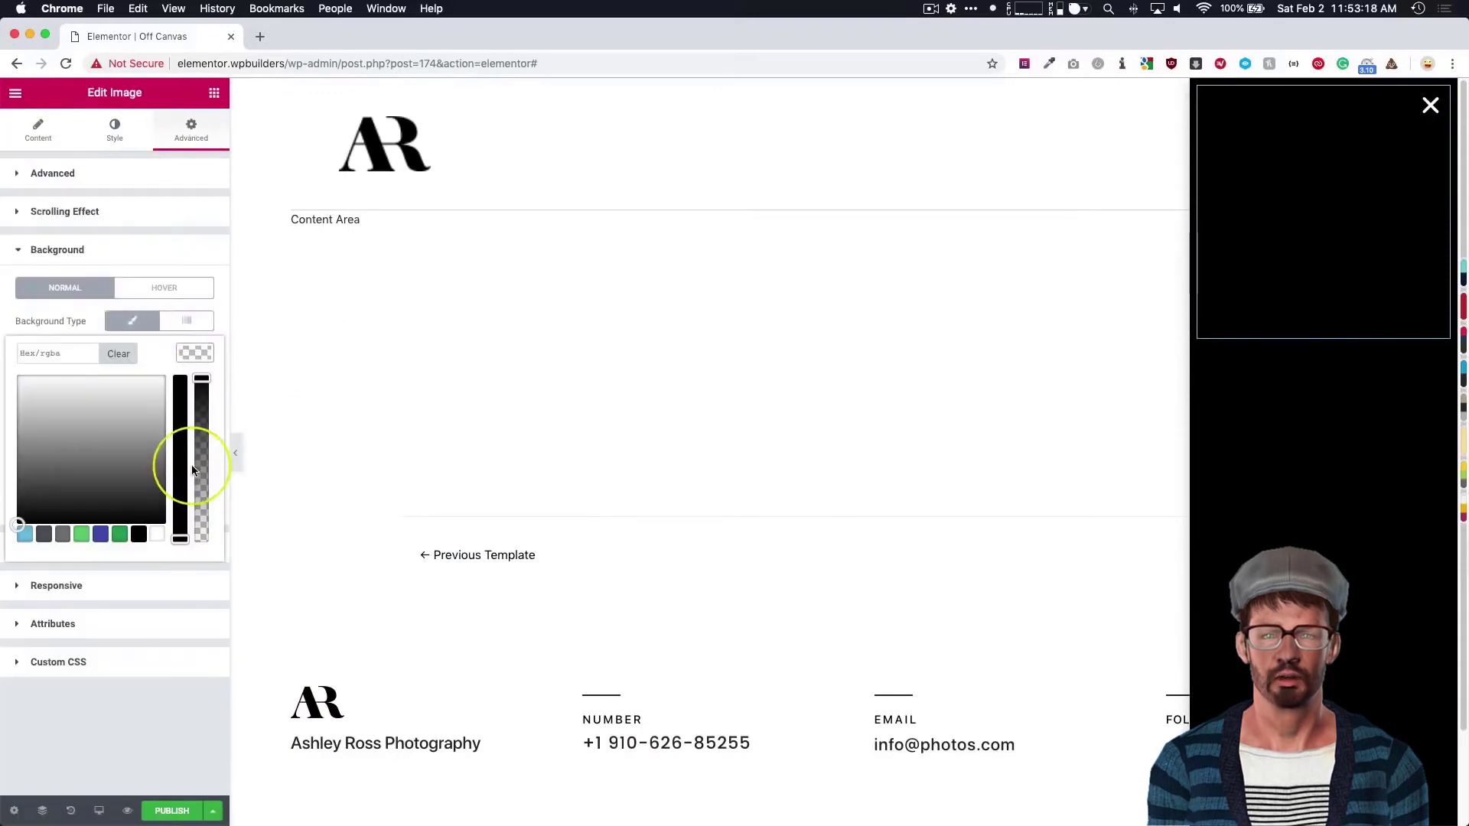
left_click(157, 533)
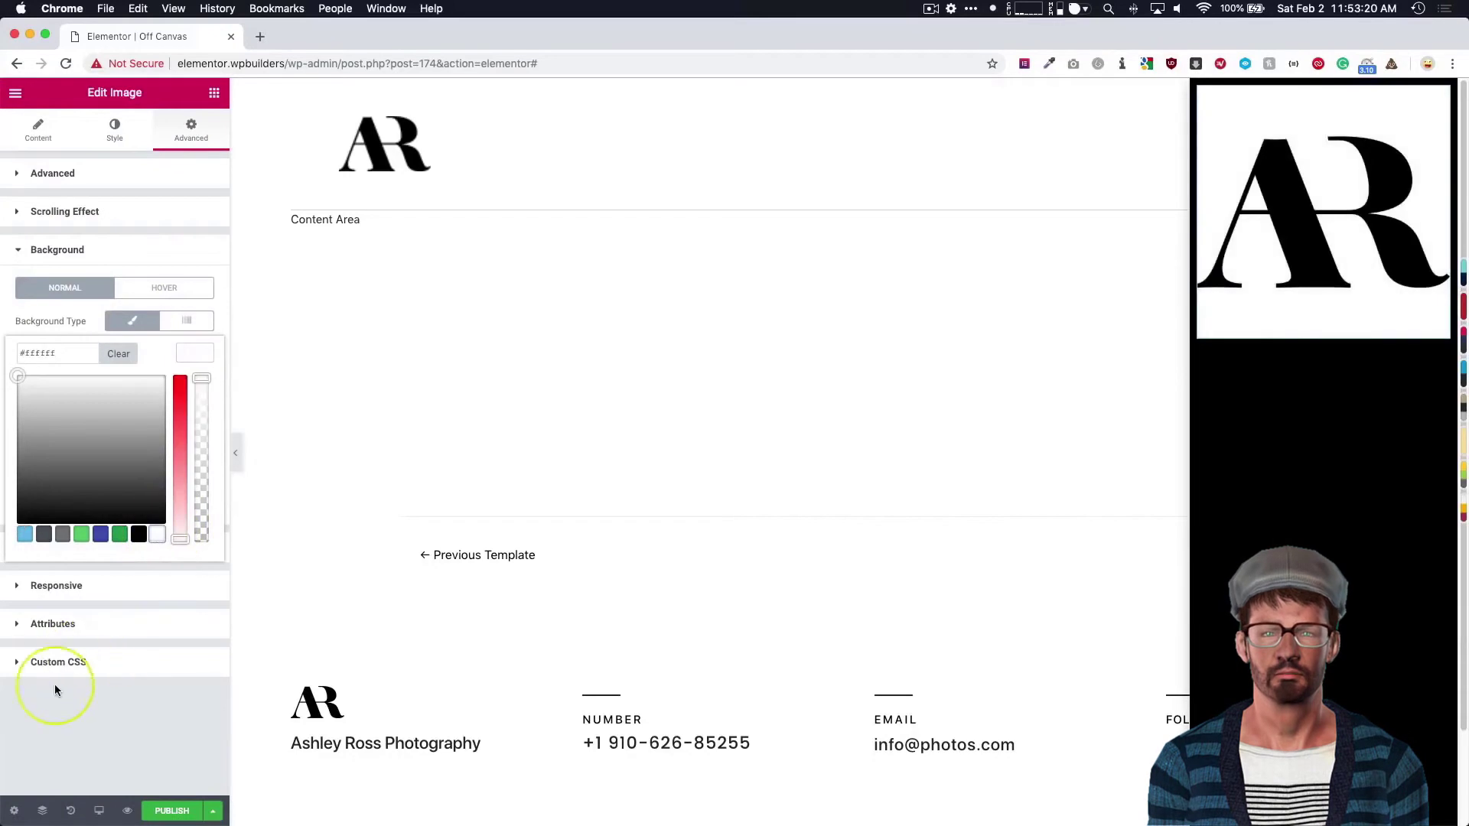
left_click(104, 701)
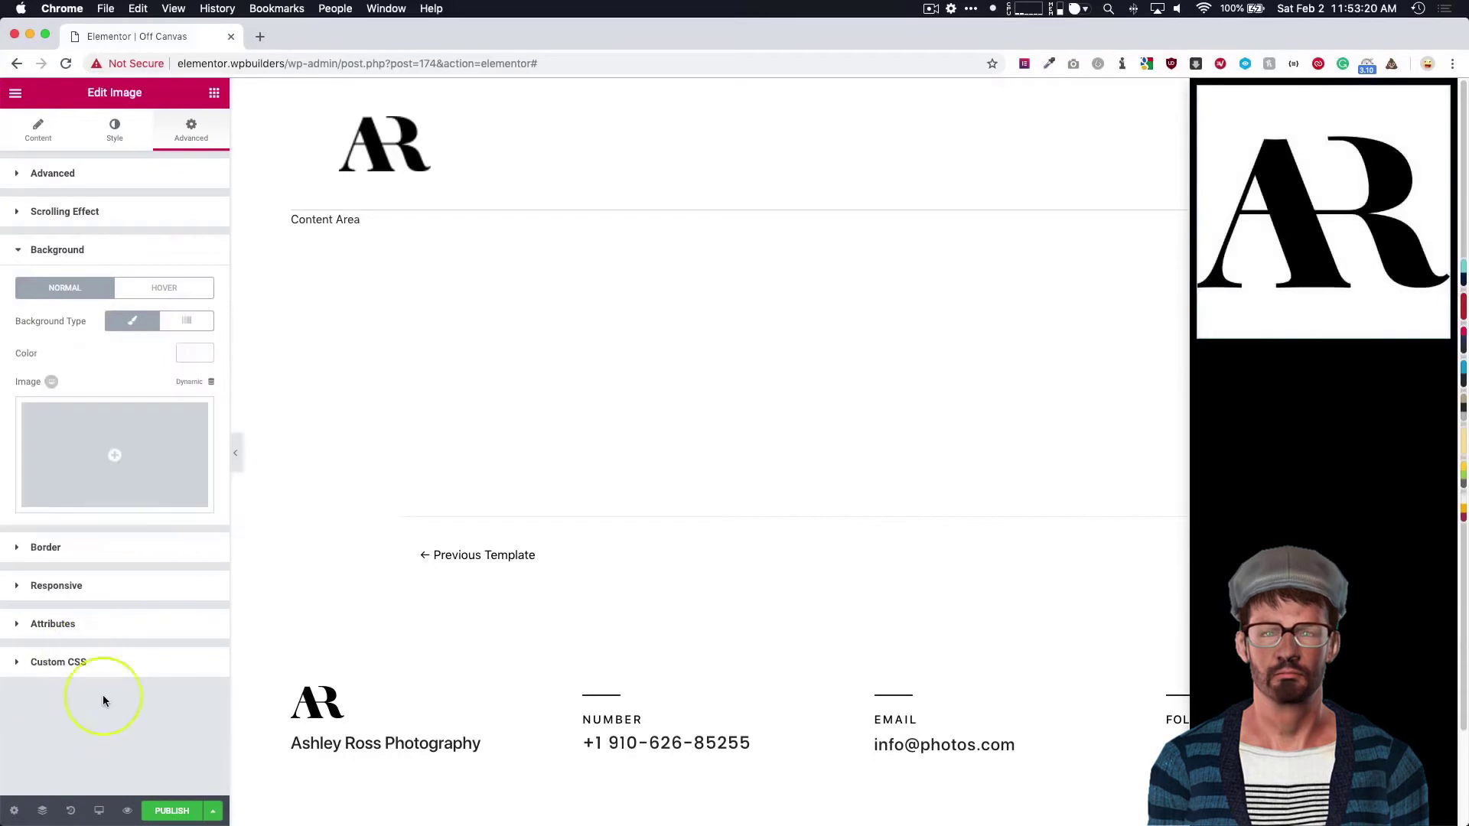
Reduce the logo image's width to 33%.
left_click(38, 126)
left_click(115, 128)
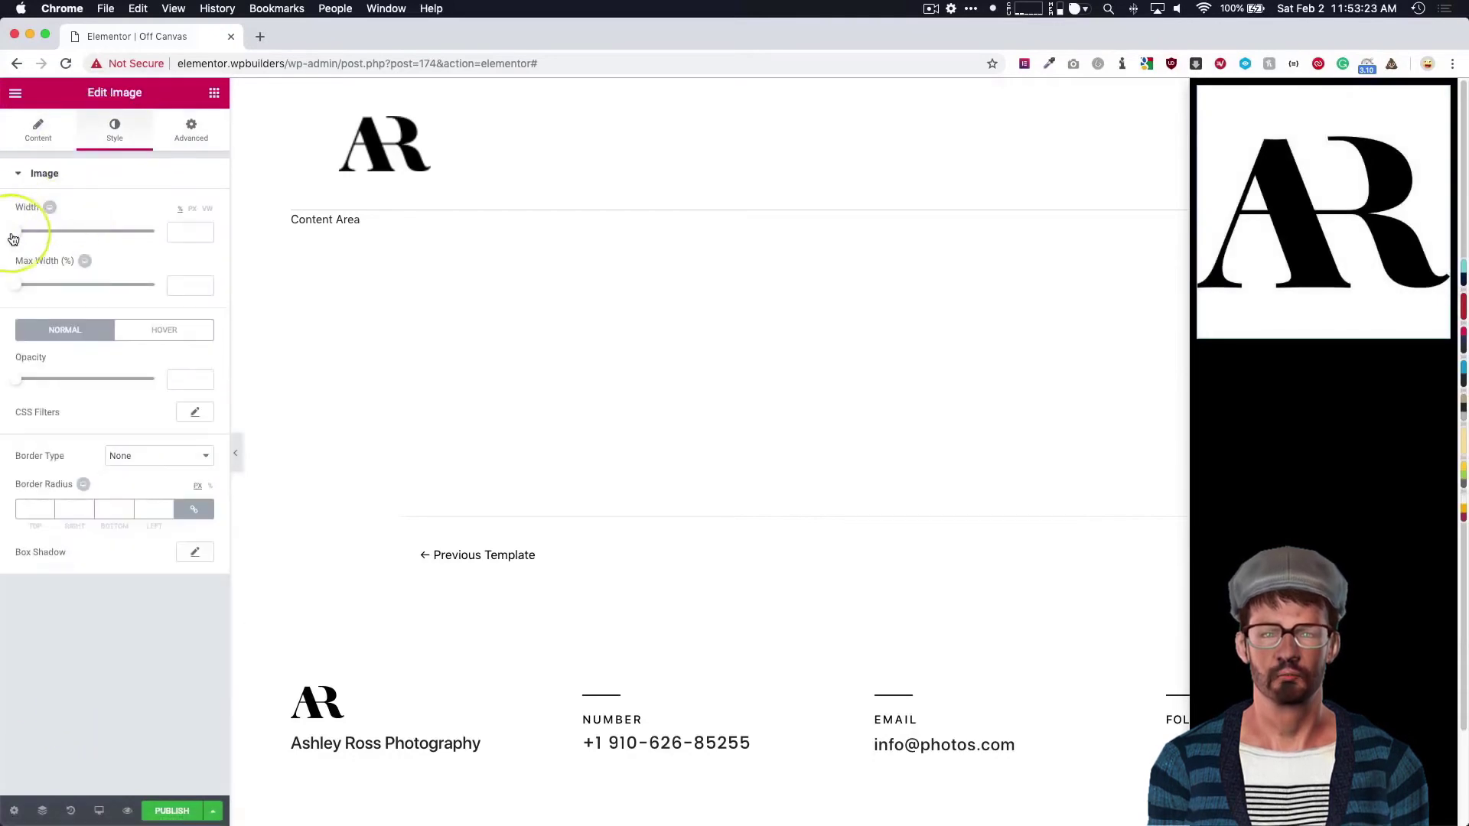
left_click(26, 236)
left_click_drag(26, 236, 62, 236)
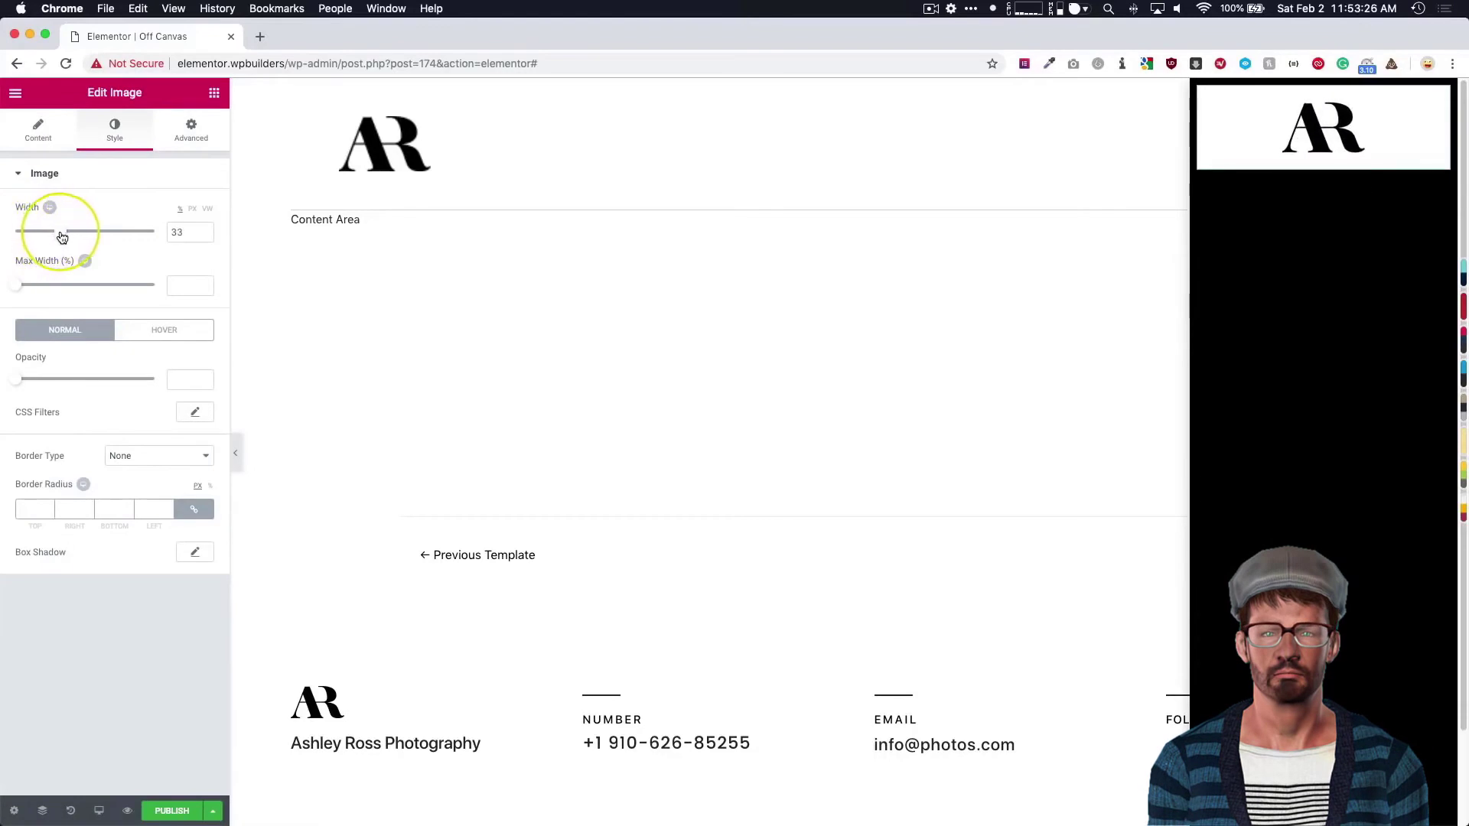
Add a Nav Menu widget to the popup directly beneath the logo.
left_click(214, 93)
left_click(104, 153)
type("nav")
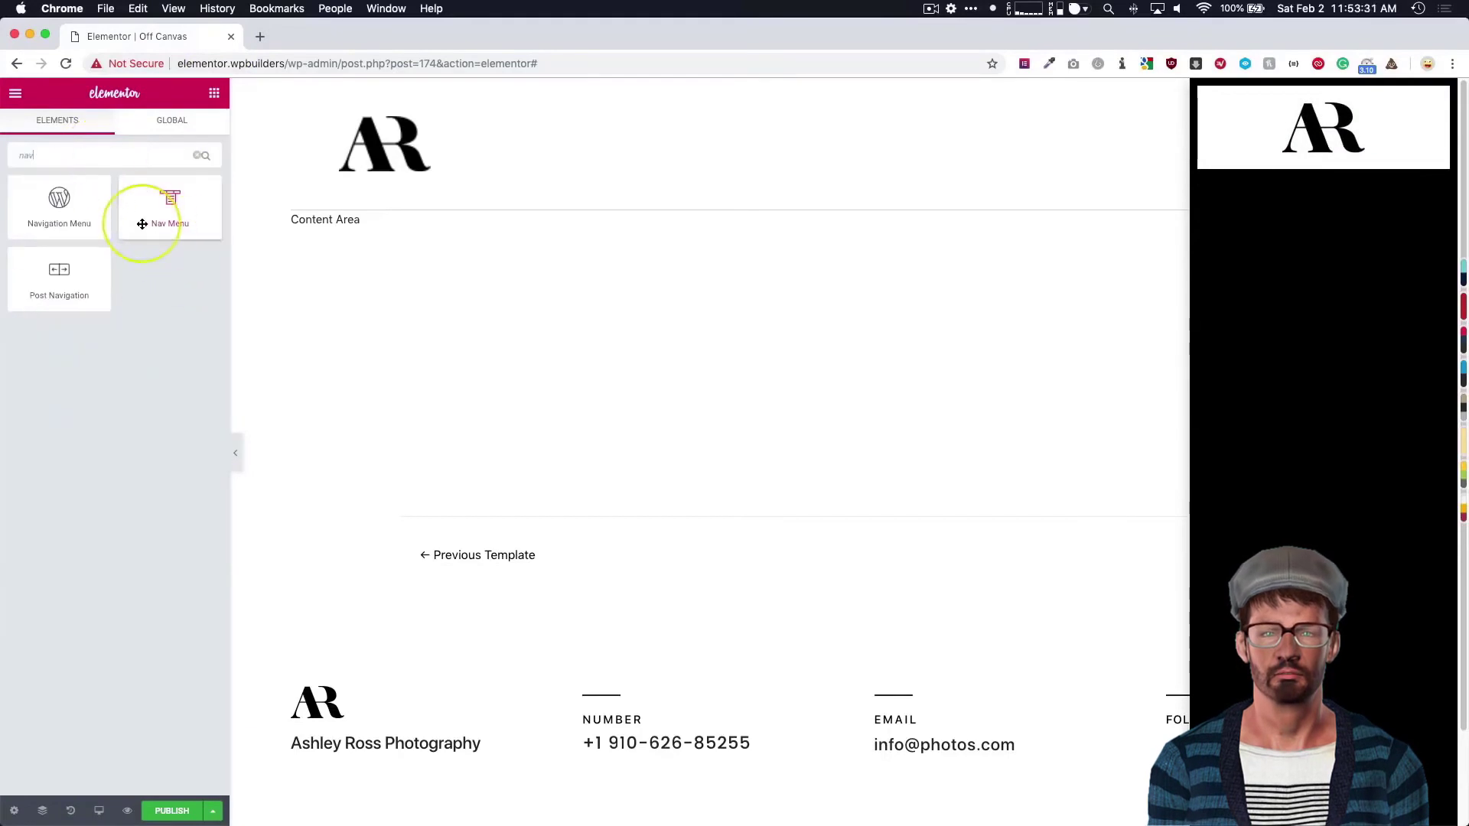
left_click_drag(141, 200, 1290, 170)
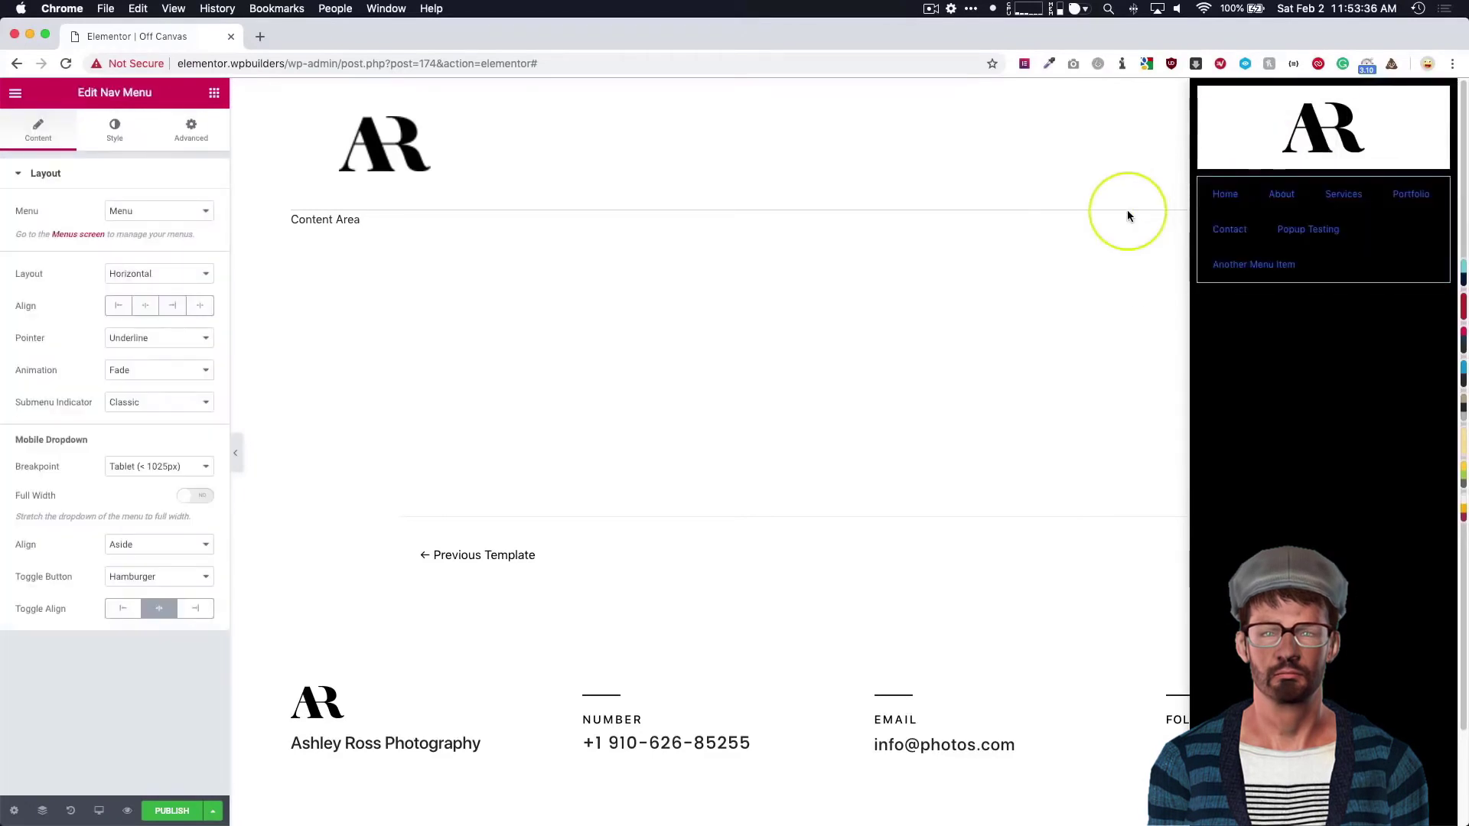
Set the nav menu's layout to Vertical and align its items left.
left_click(153, 274)
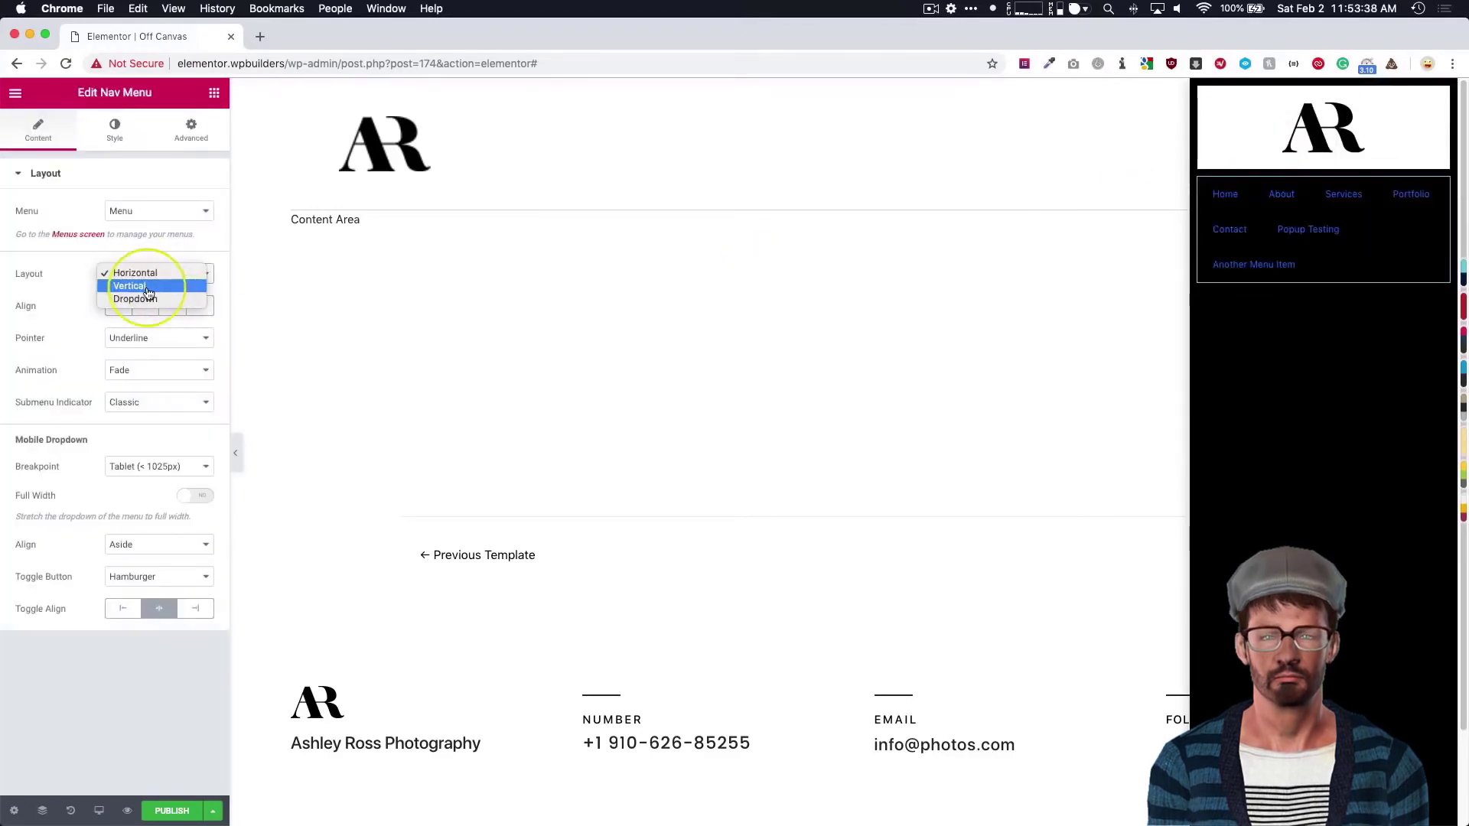
left_click(148, 285)
left_click(148, 310)
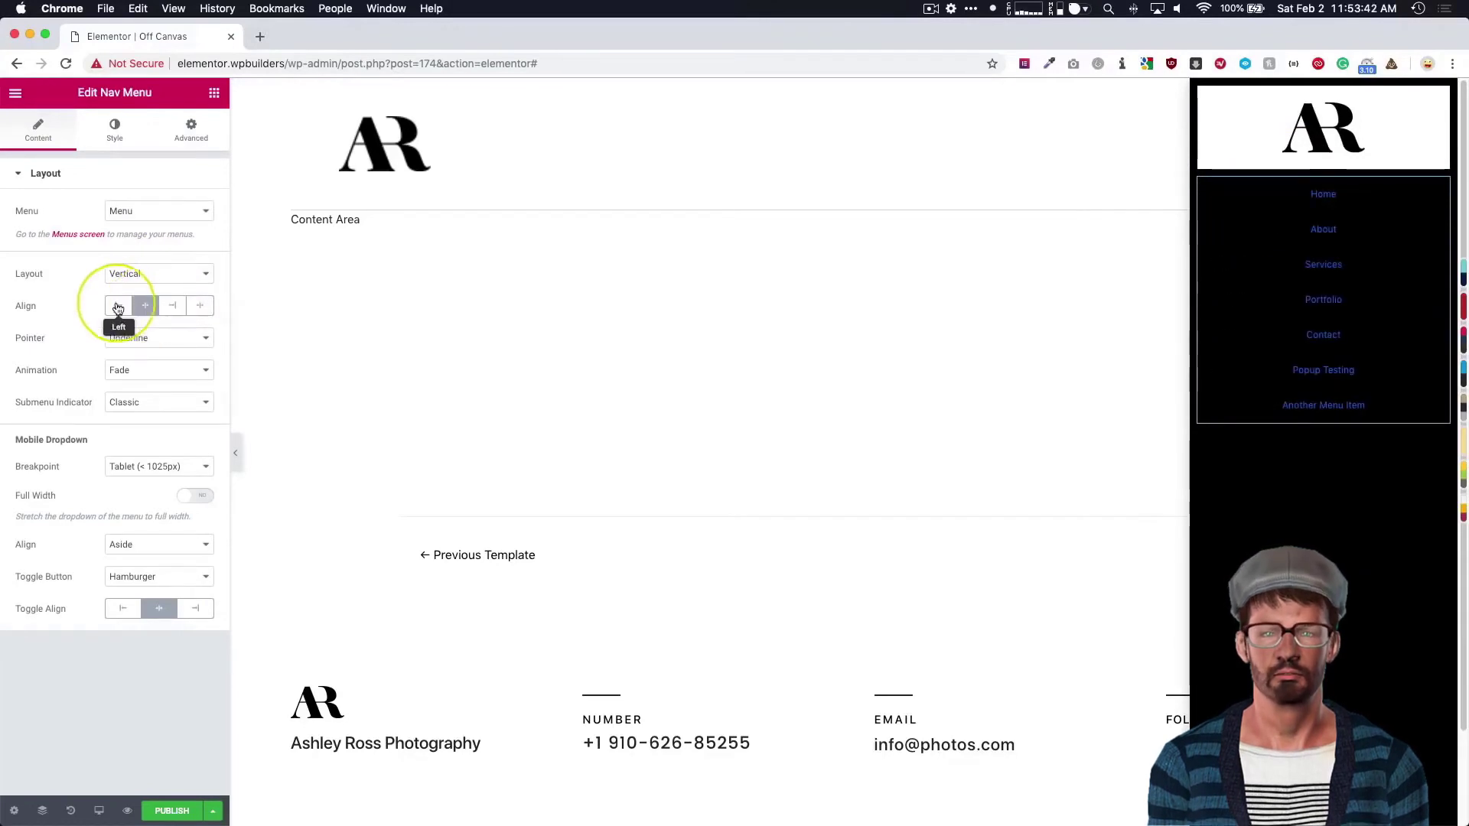
left_click(111, 310)
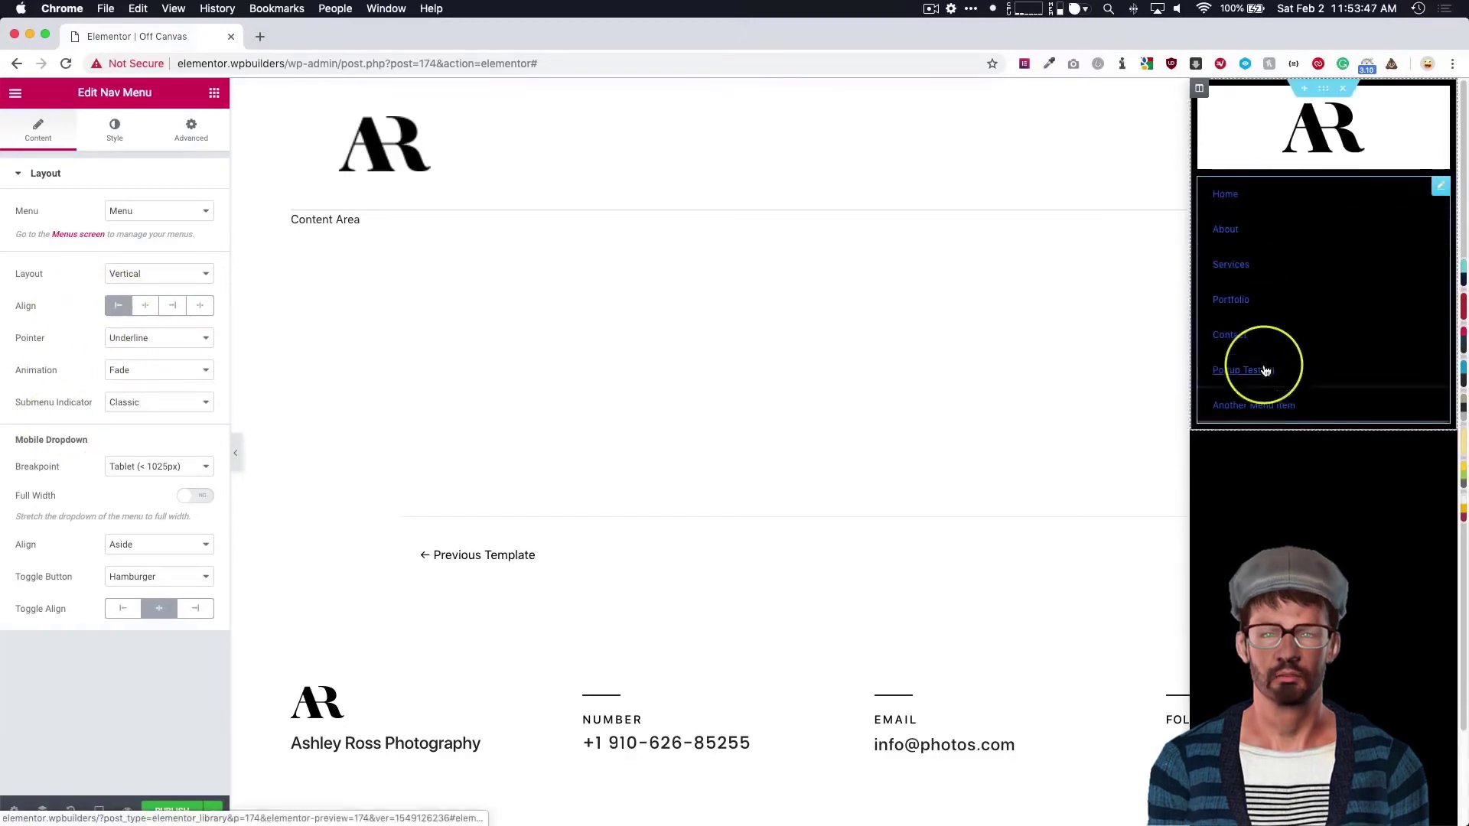
Set the nav menu's pointer to None and its mobile dropdown toggle button to None.
left_click(144, 337)
left_click(124, 324)
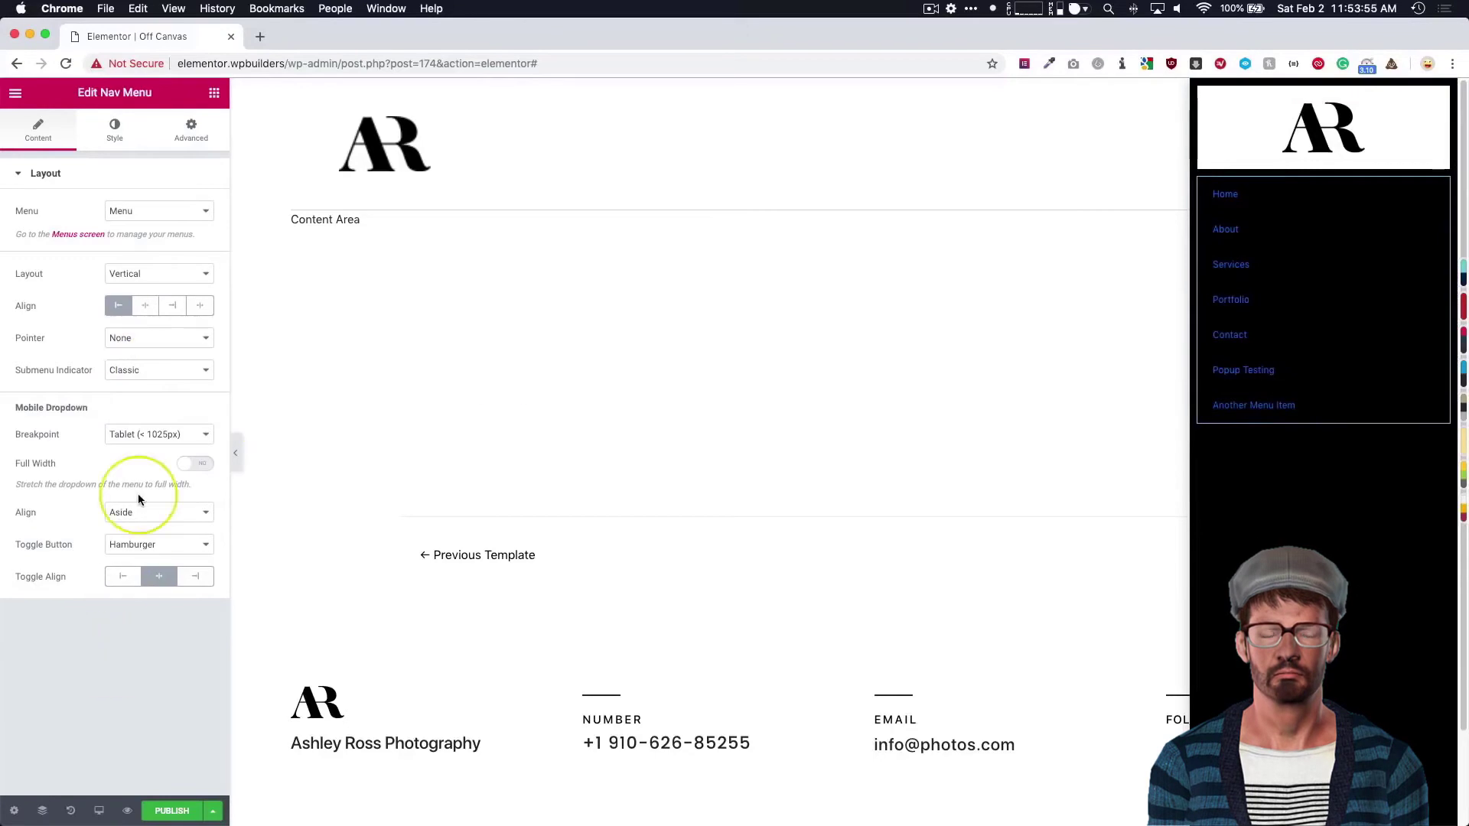
left_click(138, 434)
left_click(79, 432)
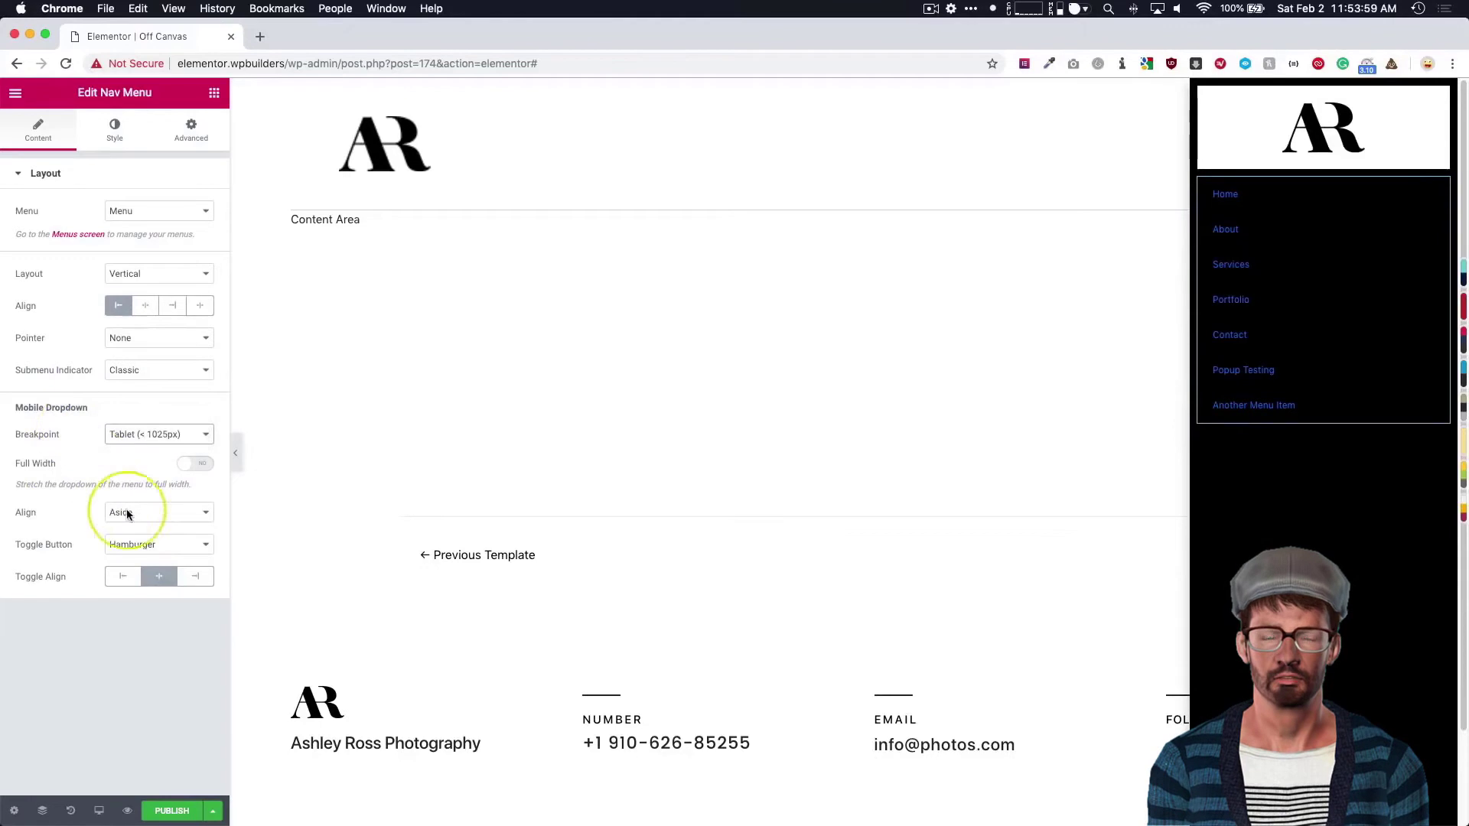
left_click(130, 548)
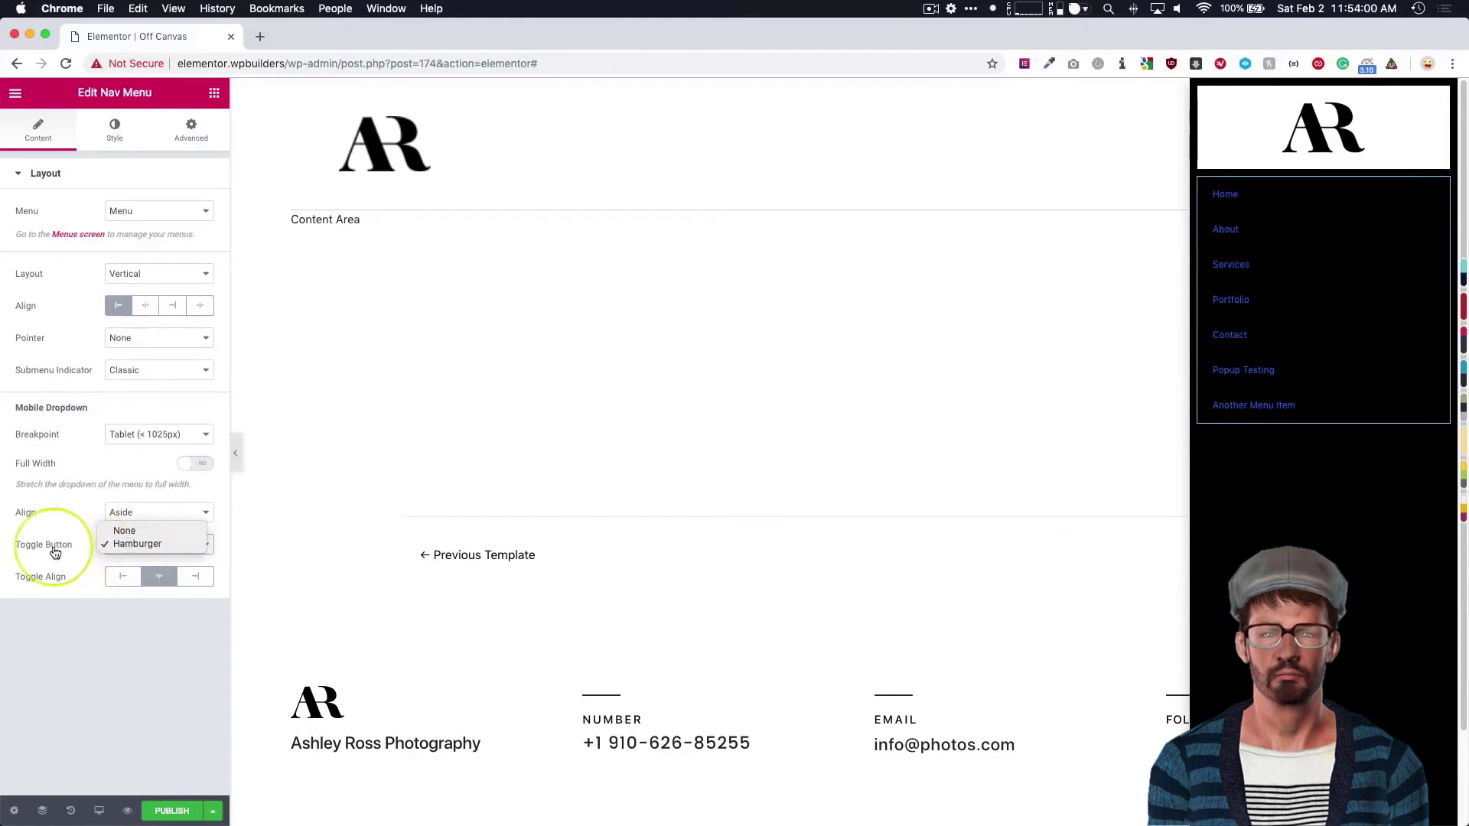
left_click(126, 531)
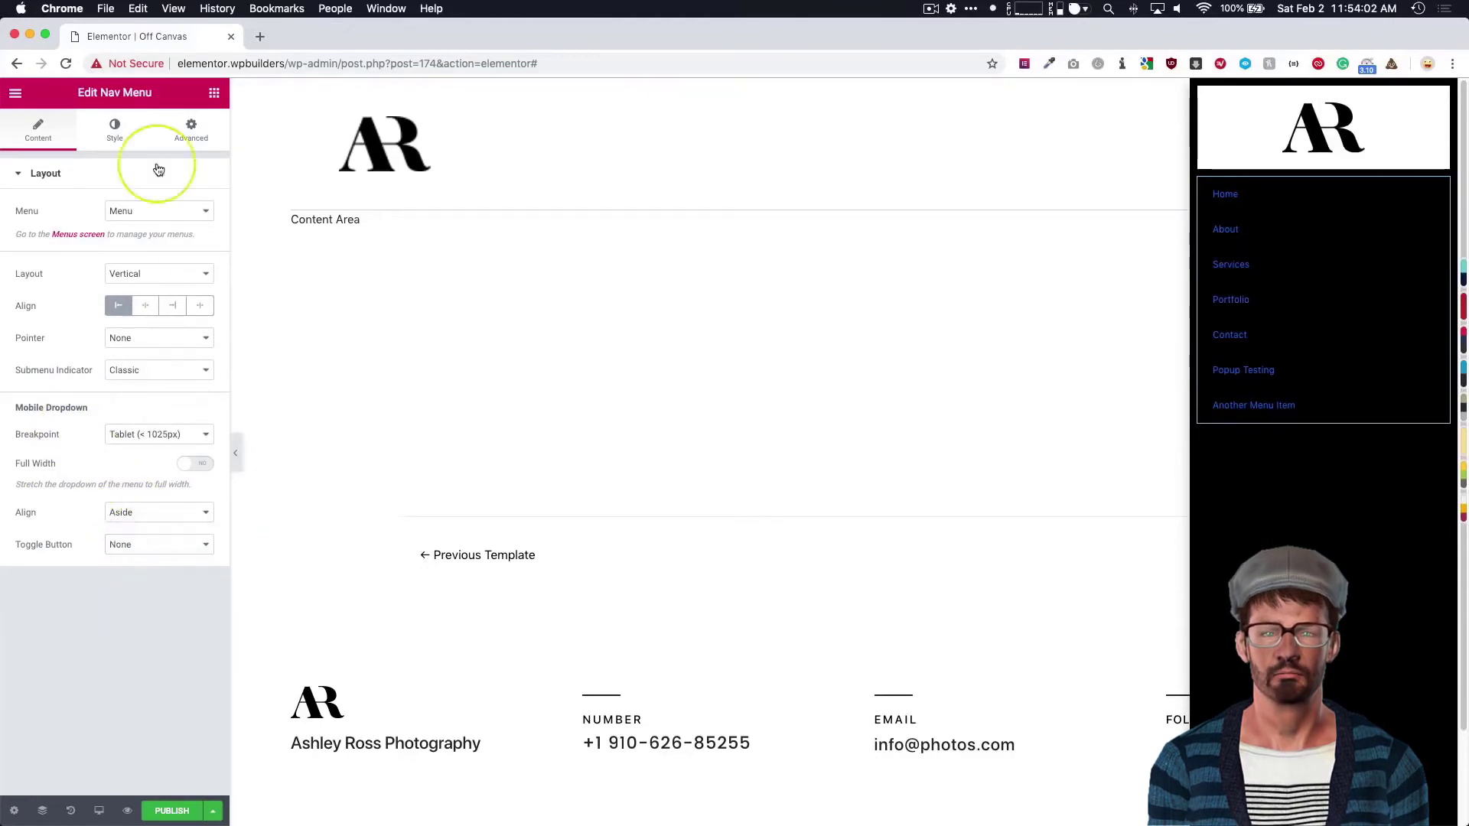
Set the main menu's text size to 24 px and its vertical padding to 21.
left_click(118, 136)
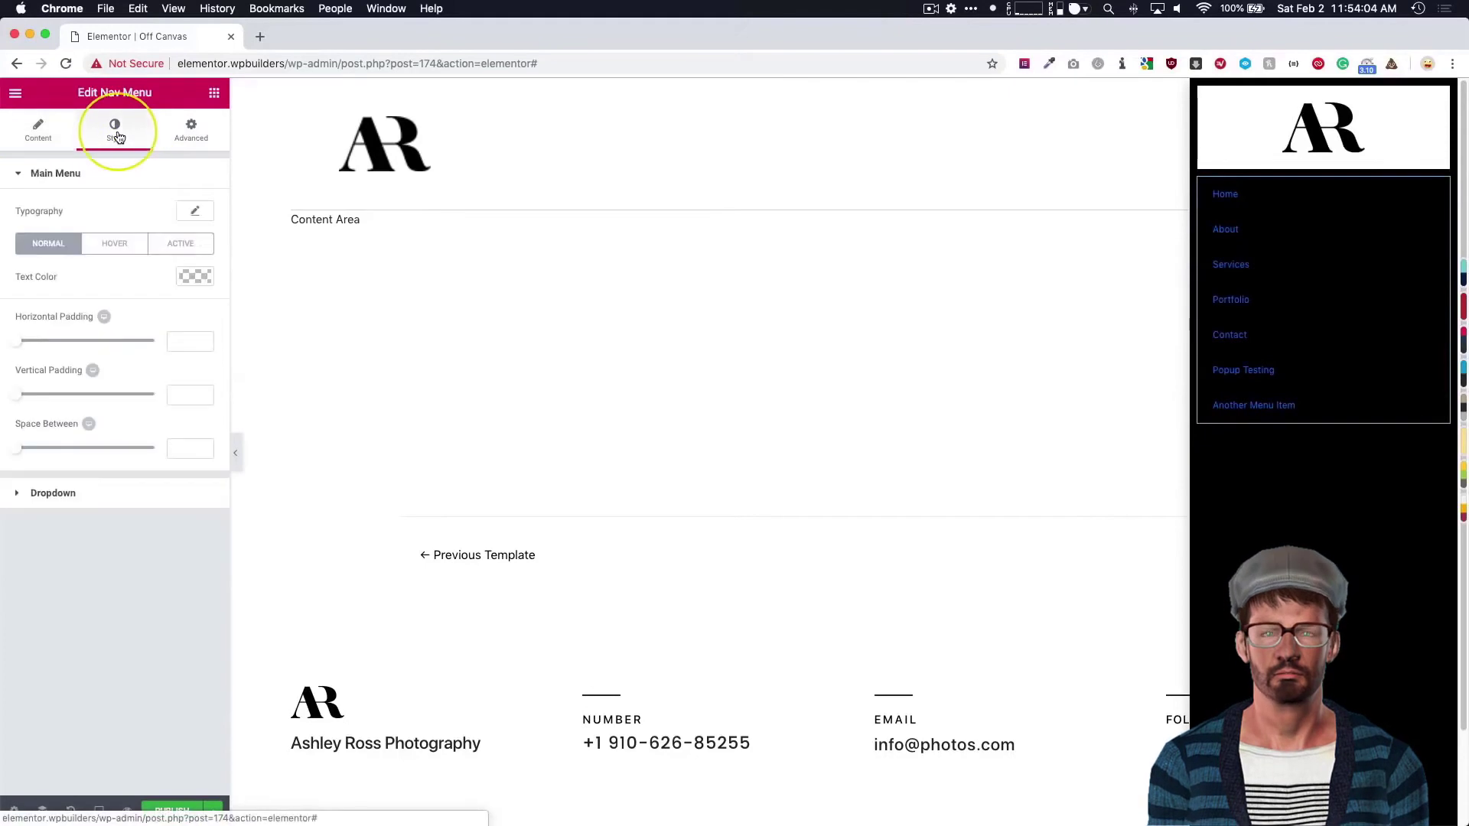
left_click(195, 212)
left_click_drag(31, 305, 47, 306)
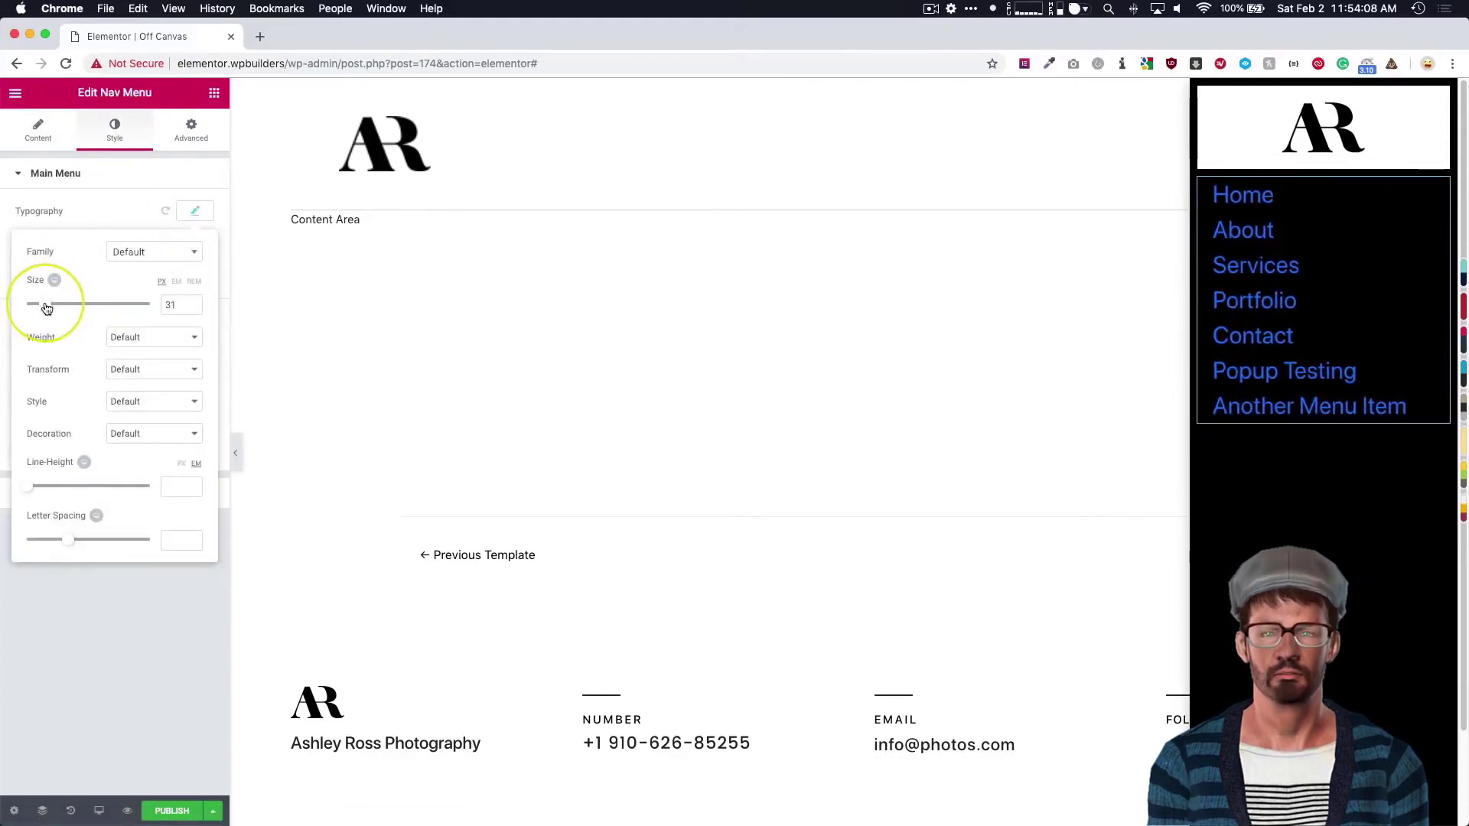
left_click(69, 616)
mouse_move(17, 399)
left_mouse_down()
mouse_move(89, 403)
mouse_move(72, 399)
left_mouse_up()
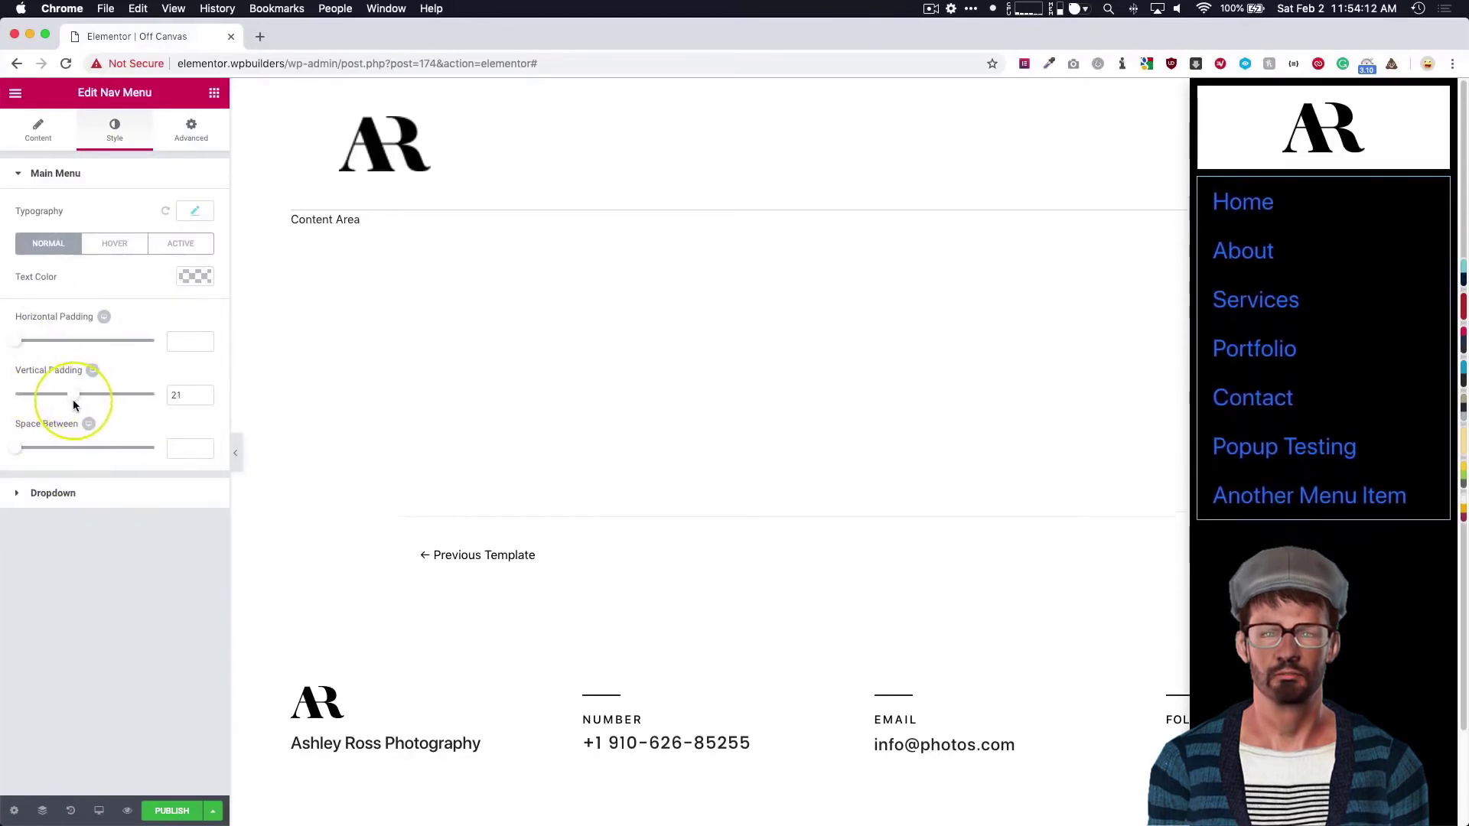
left_click(195, 211)
left_click_drag(47, 312, 42, 312)
left_click(113, 595)
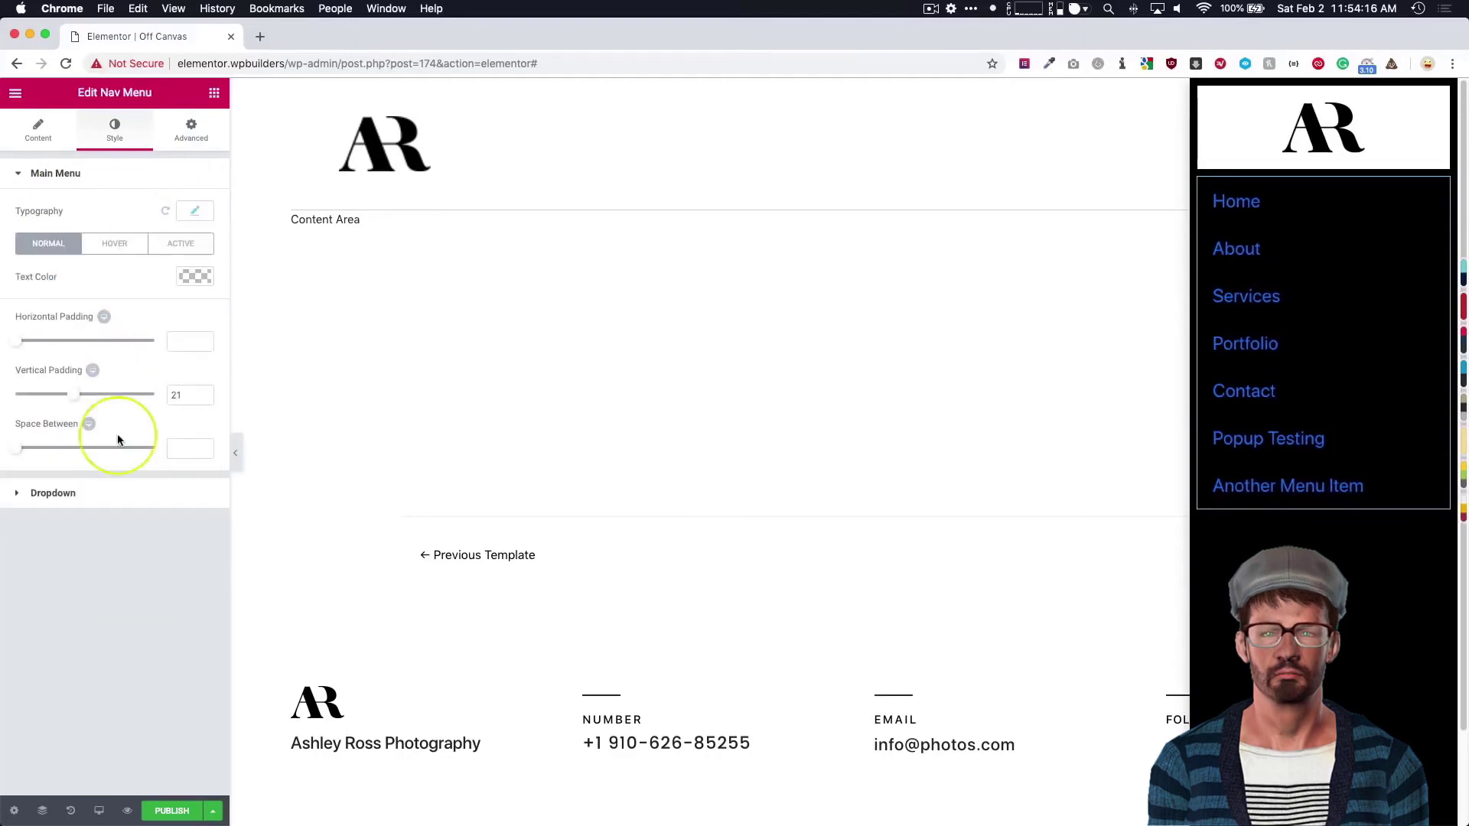
Set the main menu's normal text color to white.
left_click(193, 277)
left_click(153, 451)
left_click(139, 596)
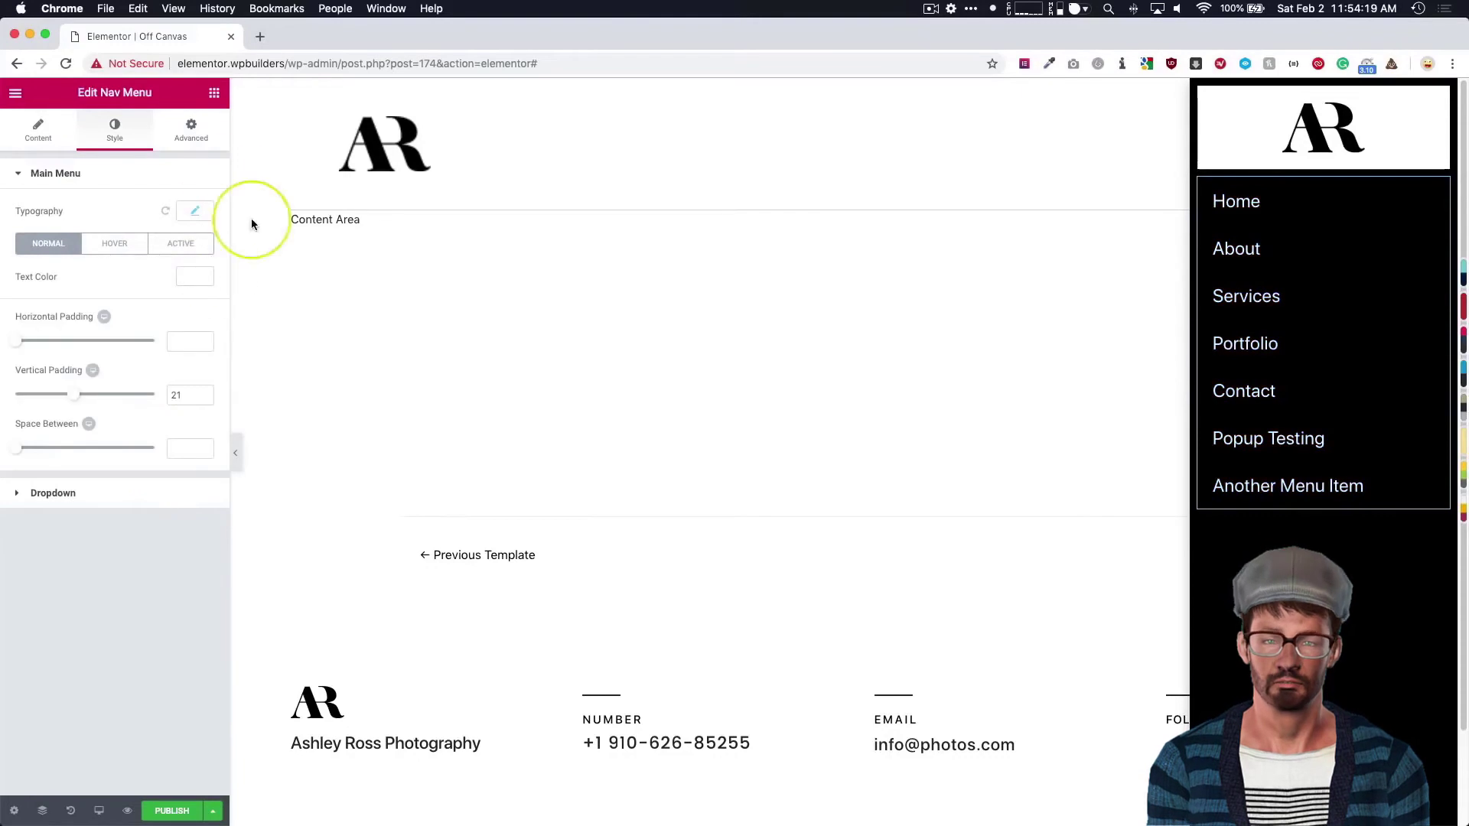
Change the main menu's font family to Playfair Display.
left_click(194, 211)
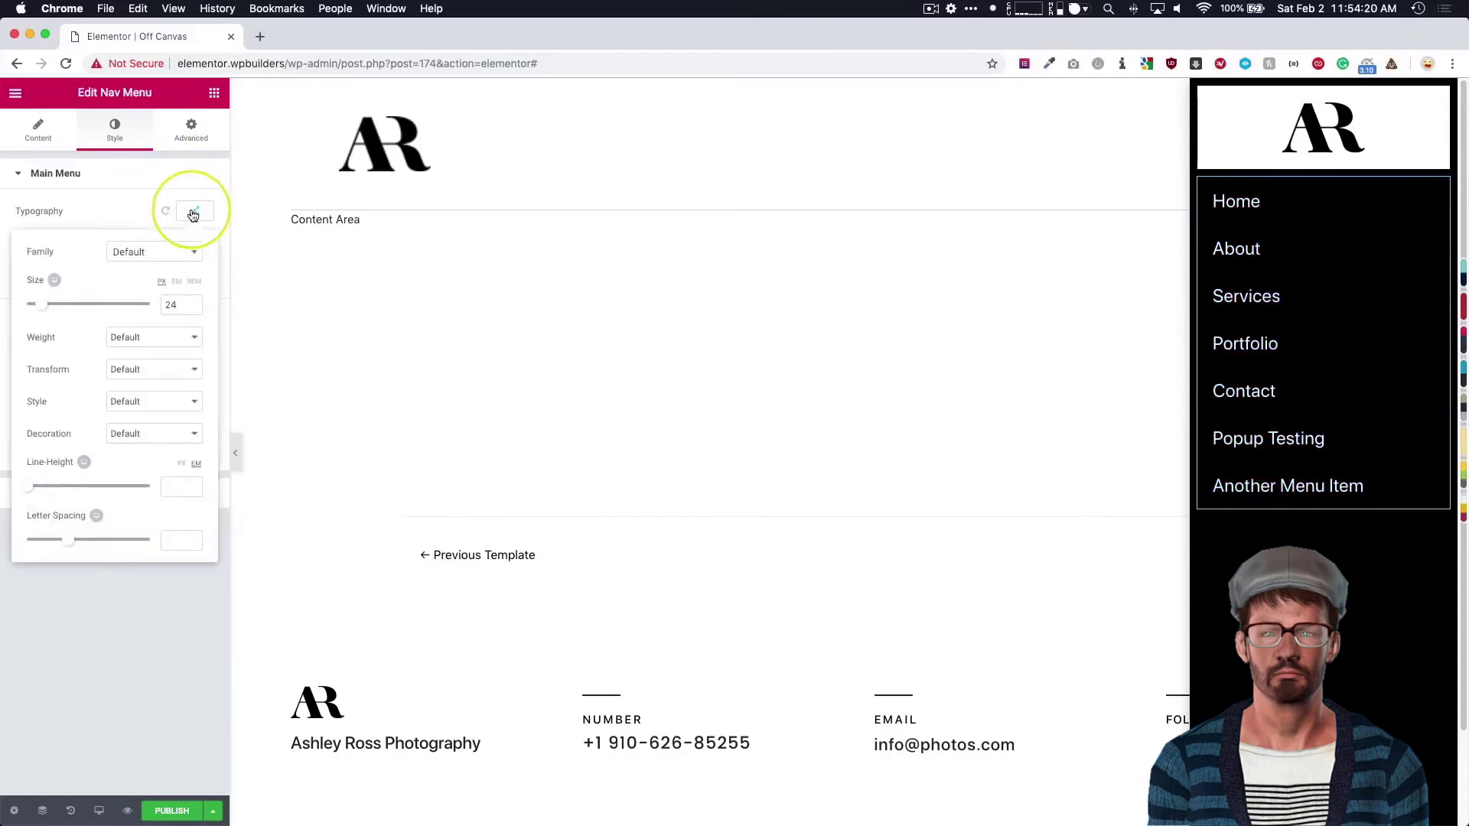
left_click(161, 255)
type("plat")
key("BackSpace")
type("u")
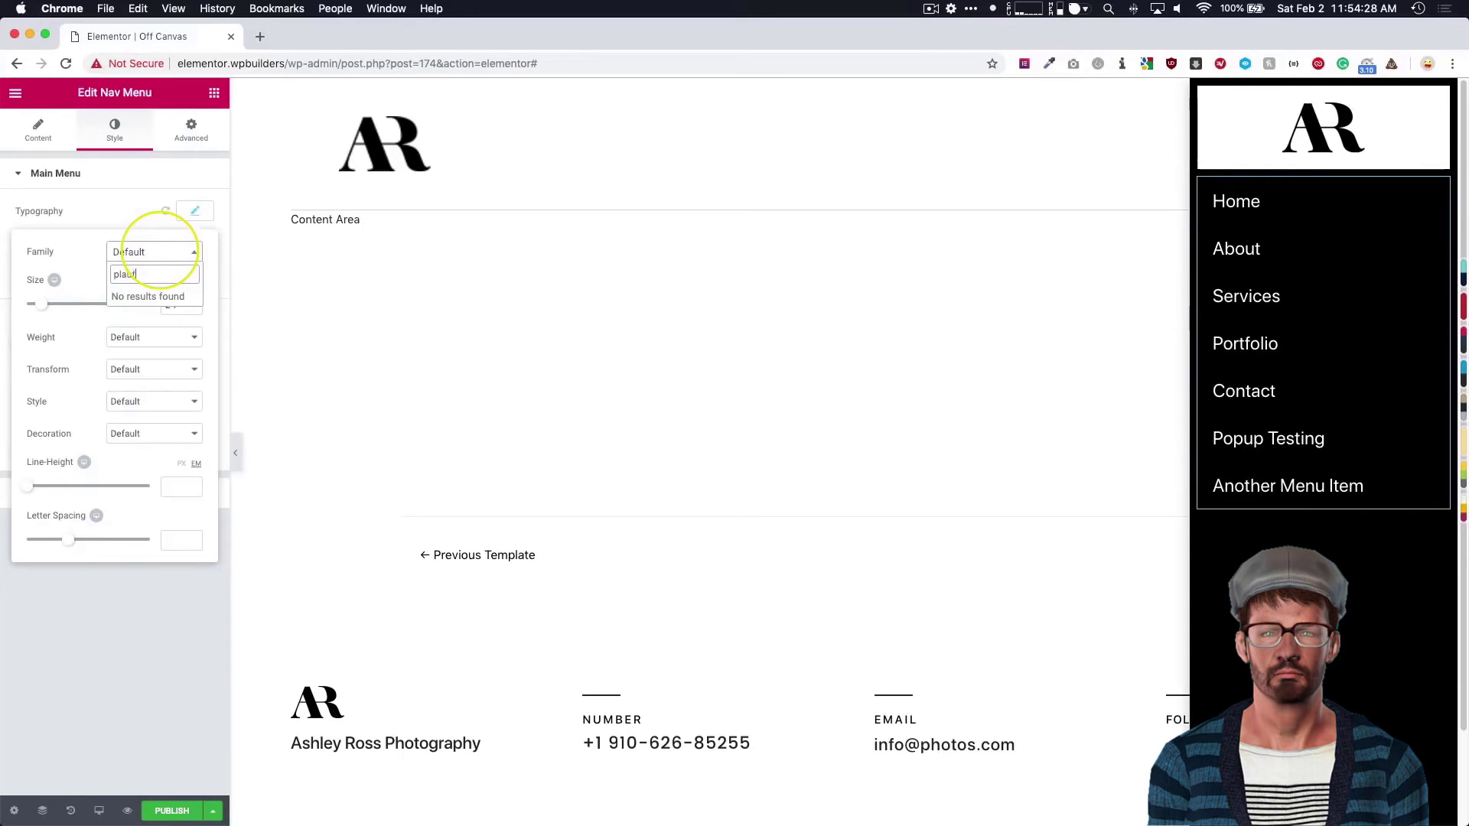
key("BackSpace")
type("yfair")
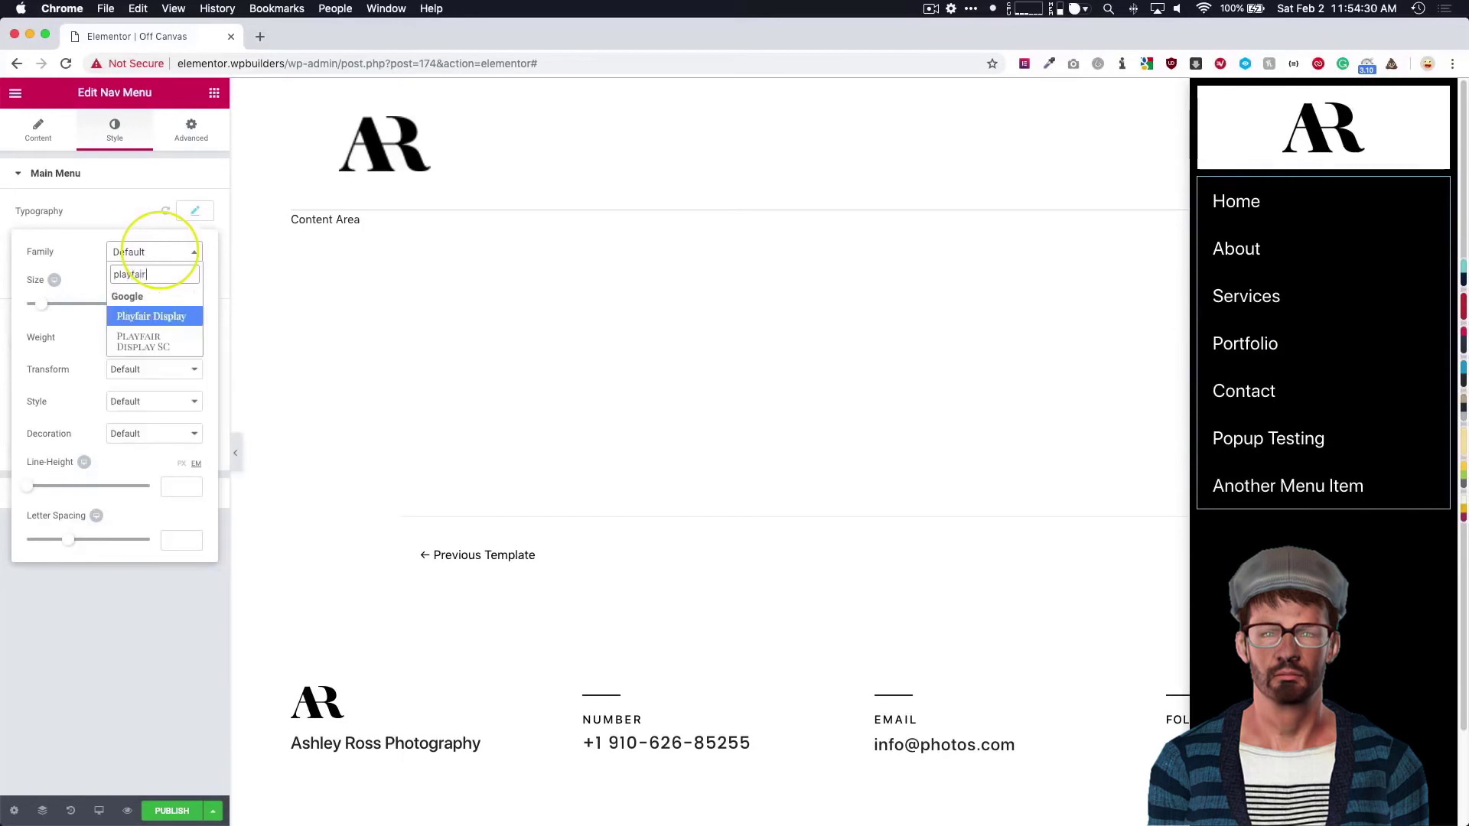
left_click(155, 316)
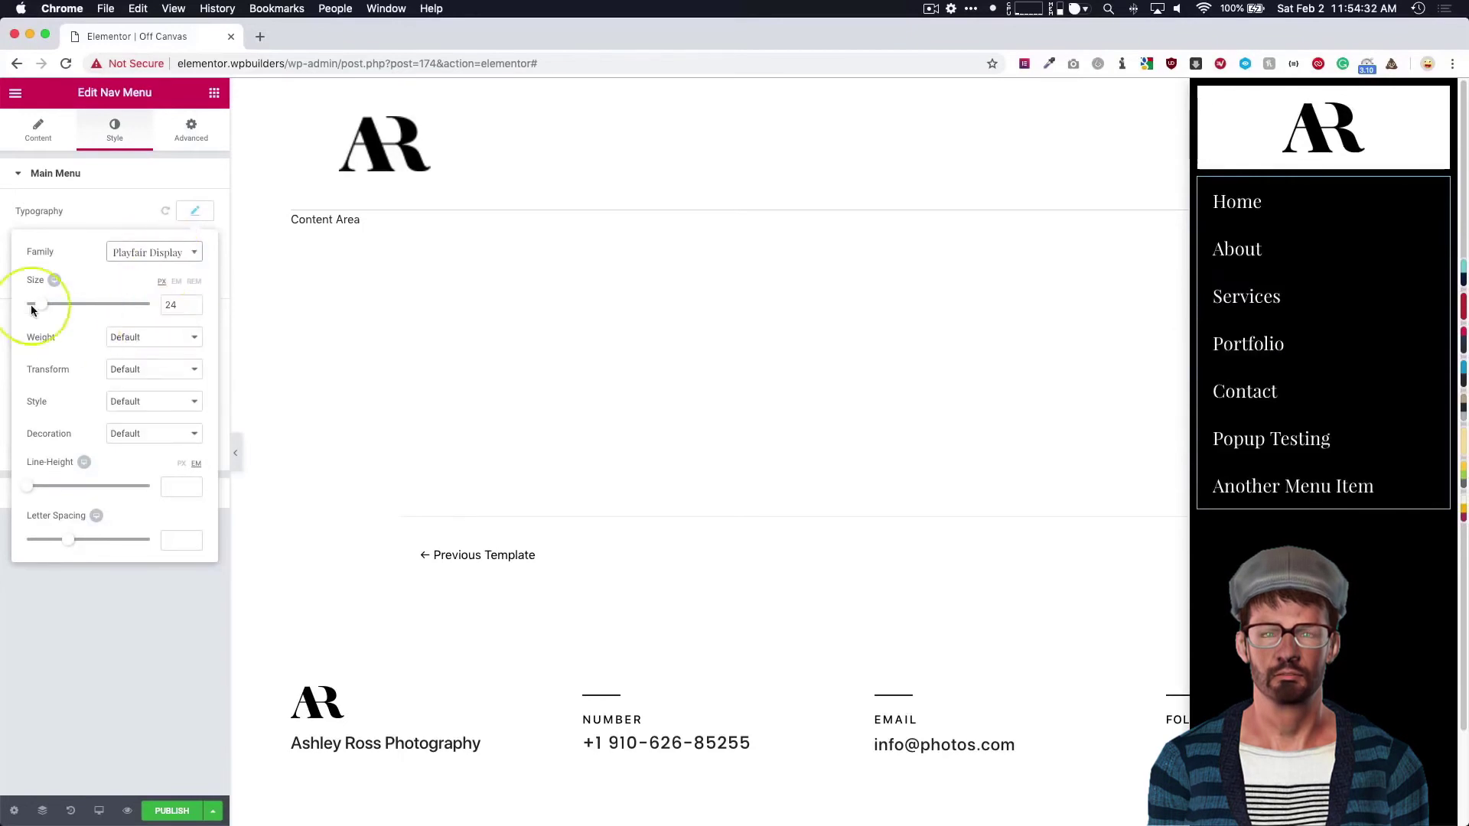
left_click(194, 655)
Add a Social Icons widget to the popup beneath the nav menu.
left_click(213, 94)
left_click(150, 153)
type("soci")
left_click_drag(76, 205, 1269, 501)
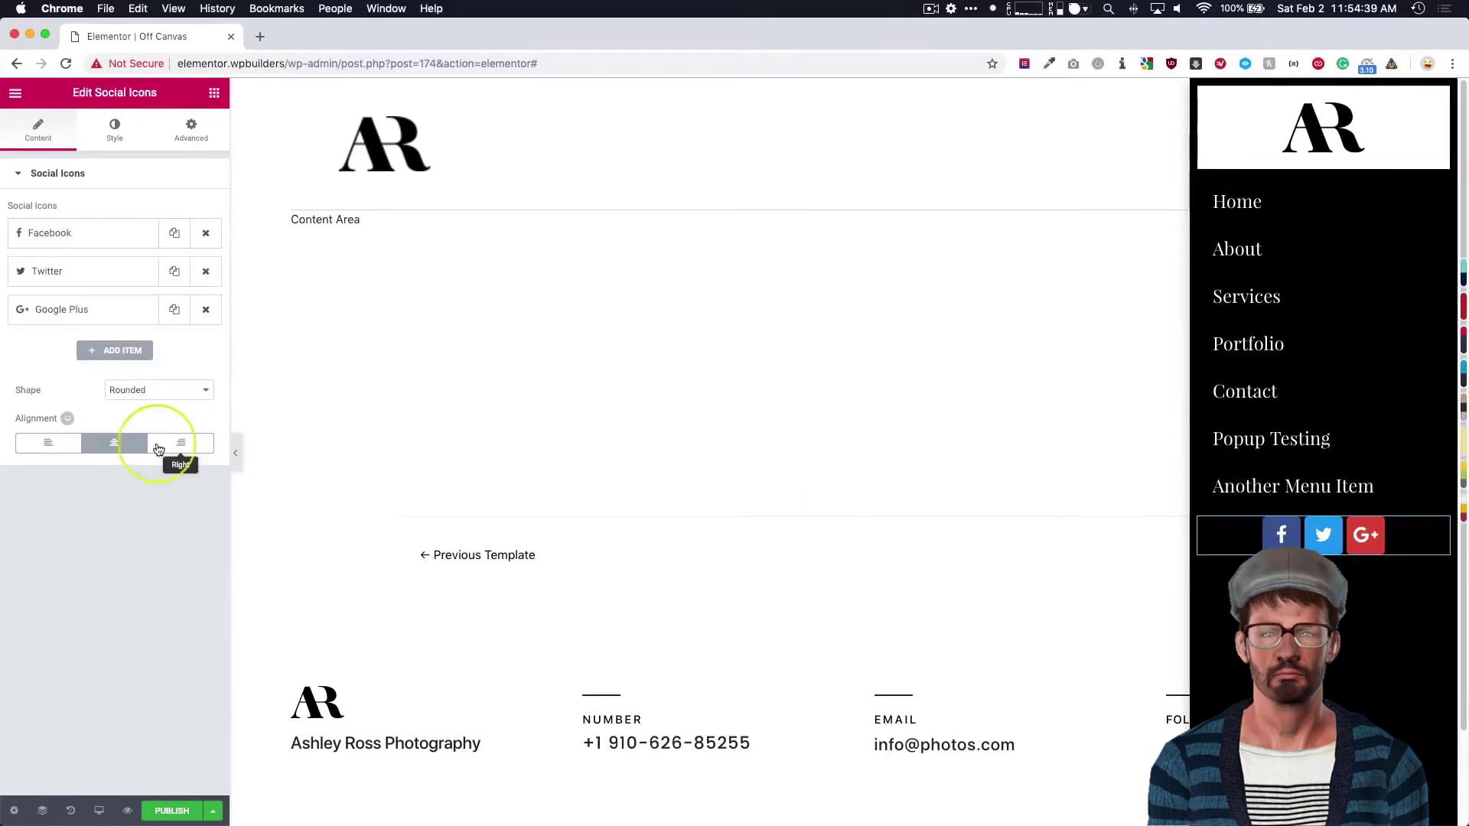
Switch the social icons to custom colors and set their secondary color to black.
left_click(115, 131)
left_click(181, 211)
left_click(150, 227)
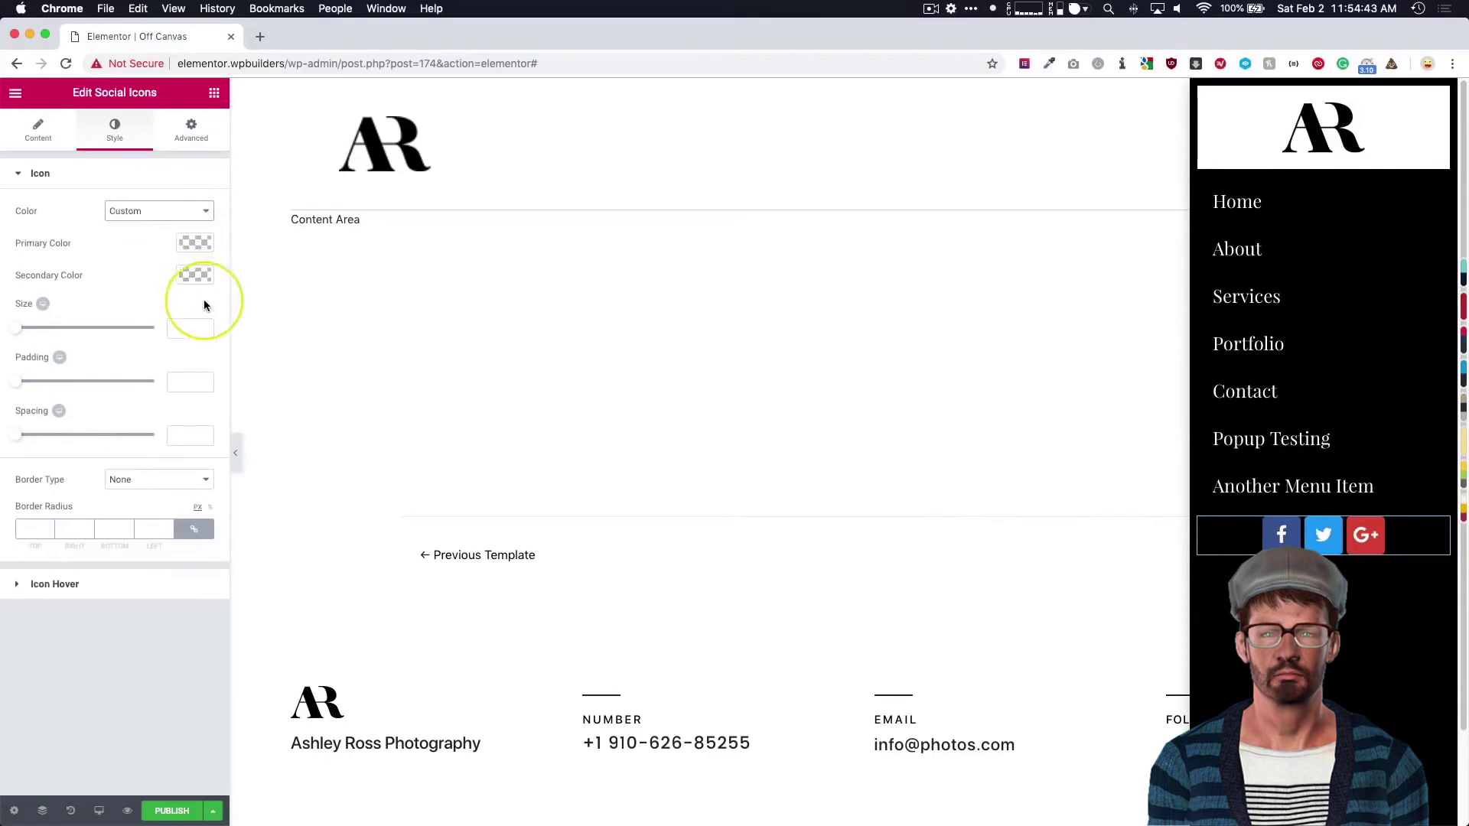
left_click(183, 276)
left_click(139, 459)
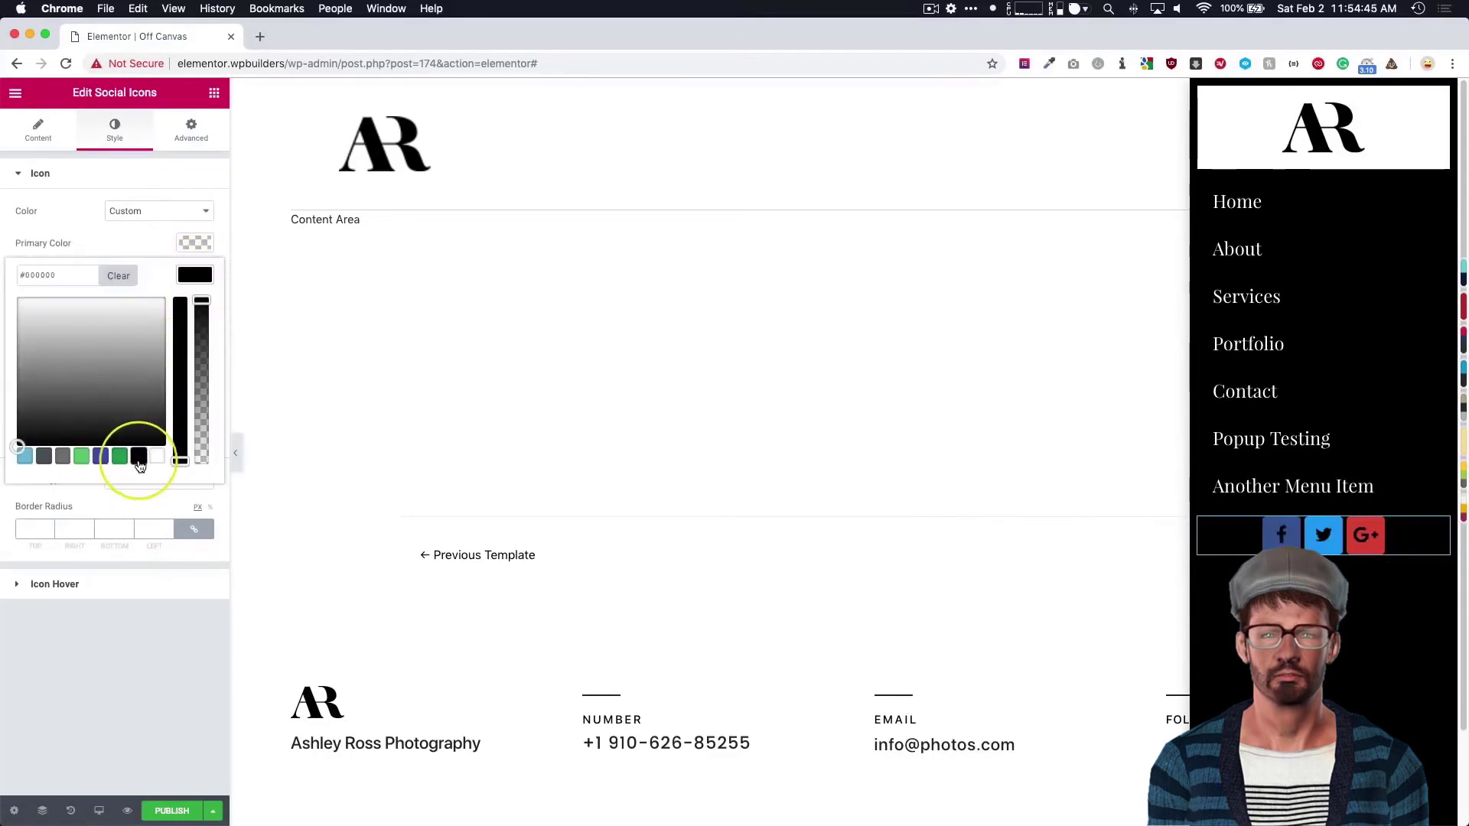
left_click(135, 668)
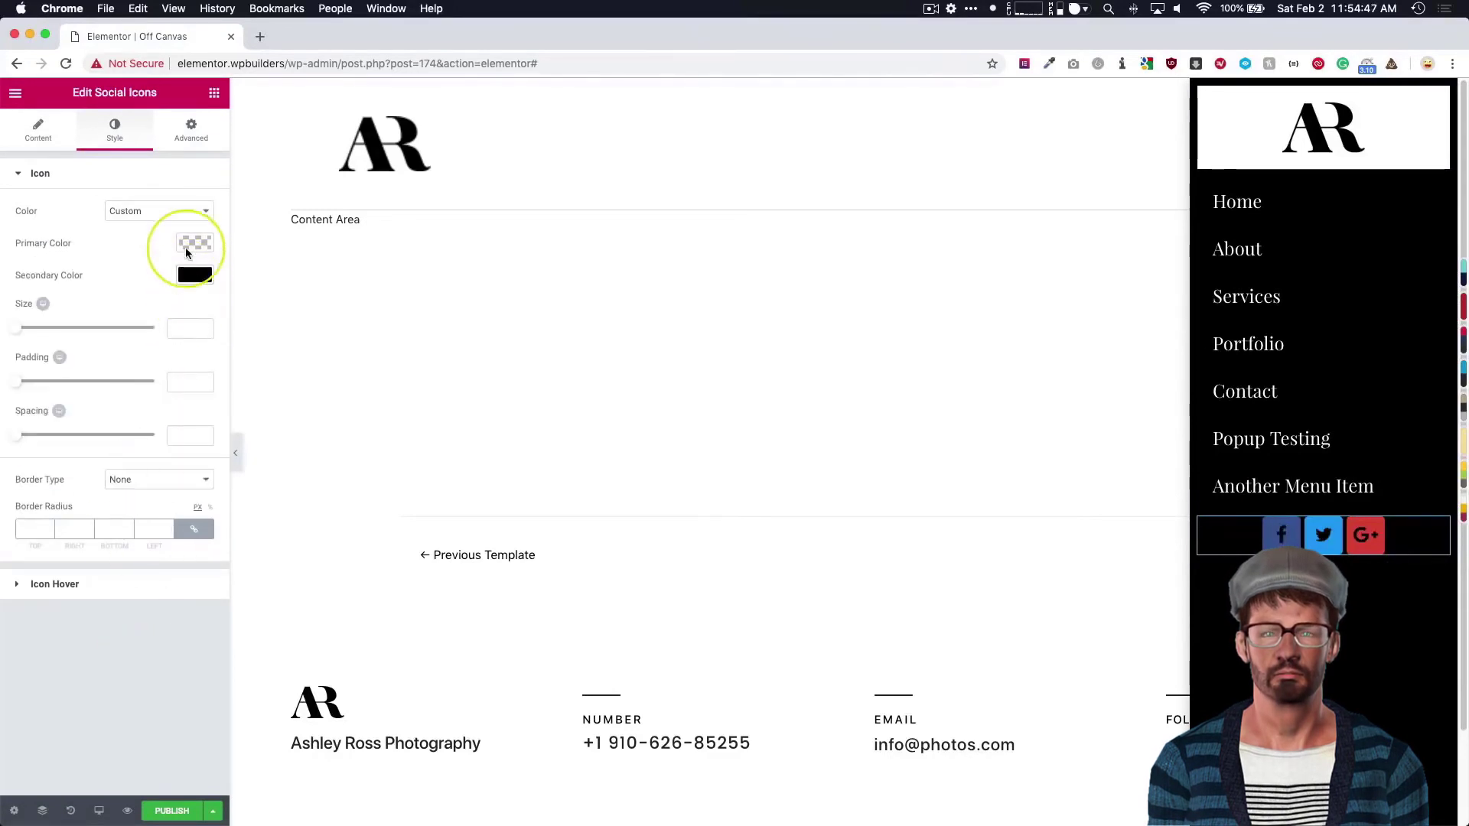
Set the social icons' primary color to white and their size to 17.
left_click(194, 243)
left_click(151, 422)
left_click(127, 662)
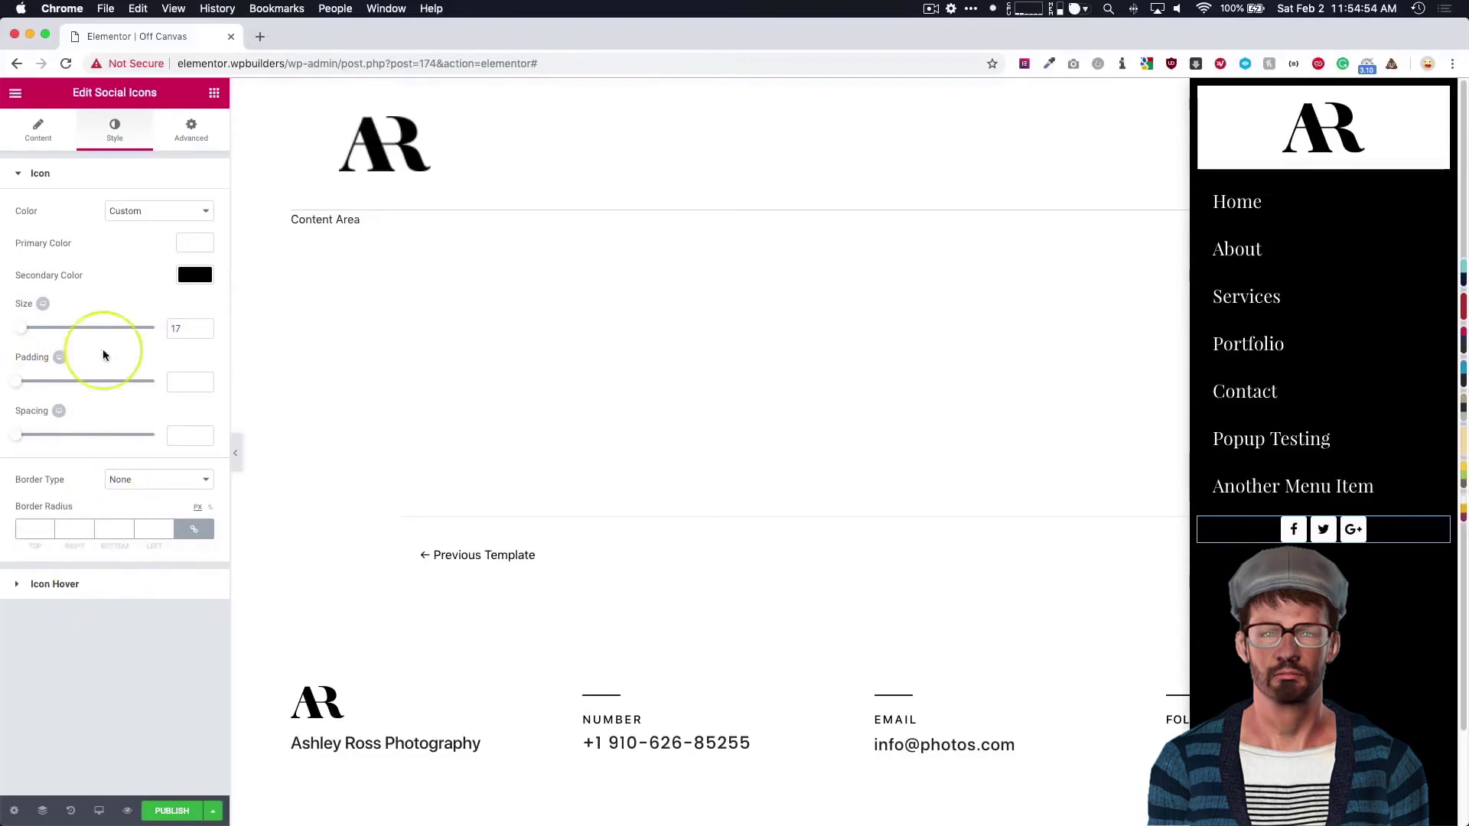
Align the social icons to the left after trying the other alignment options.
left_click(37, 129)
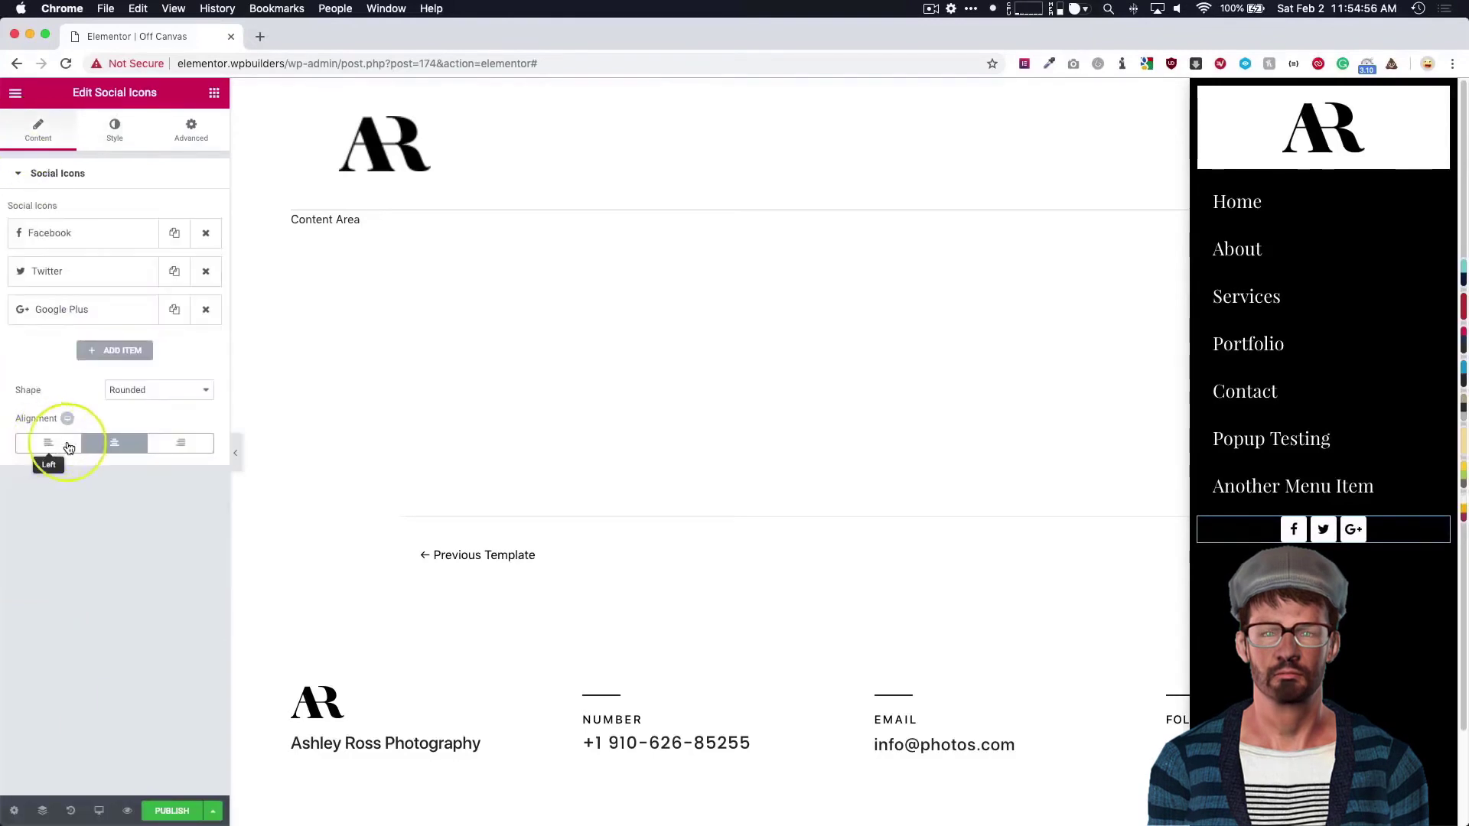
left_click(58, 447)
left_click(115, 448)
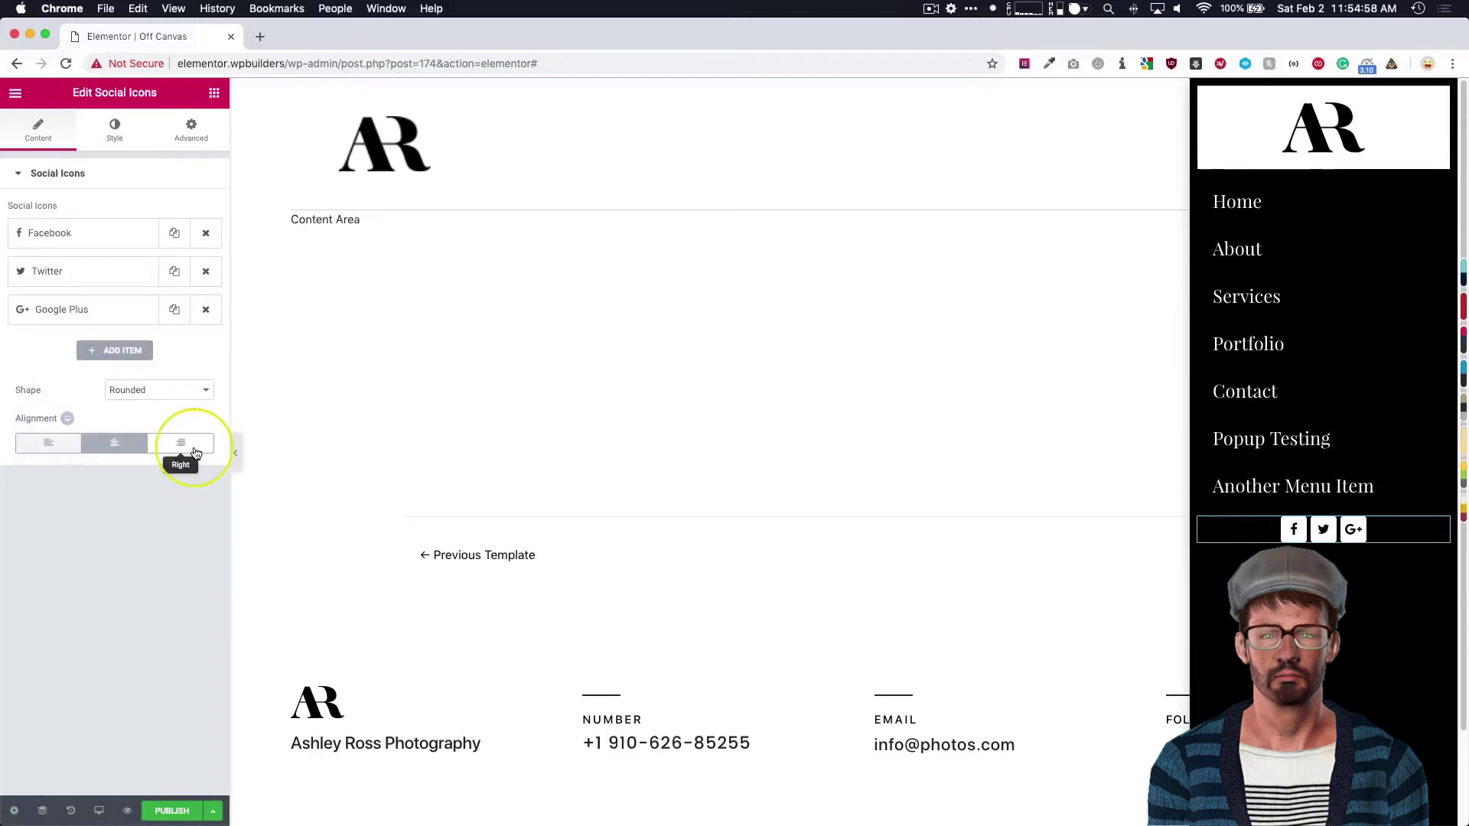
left_click(180, 443)
left_click(48, 443)
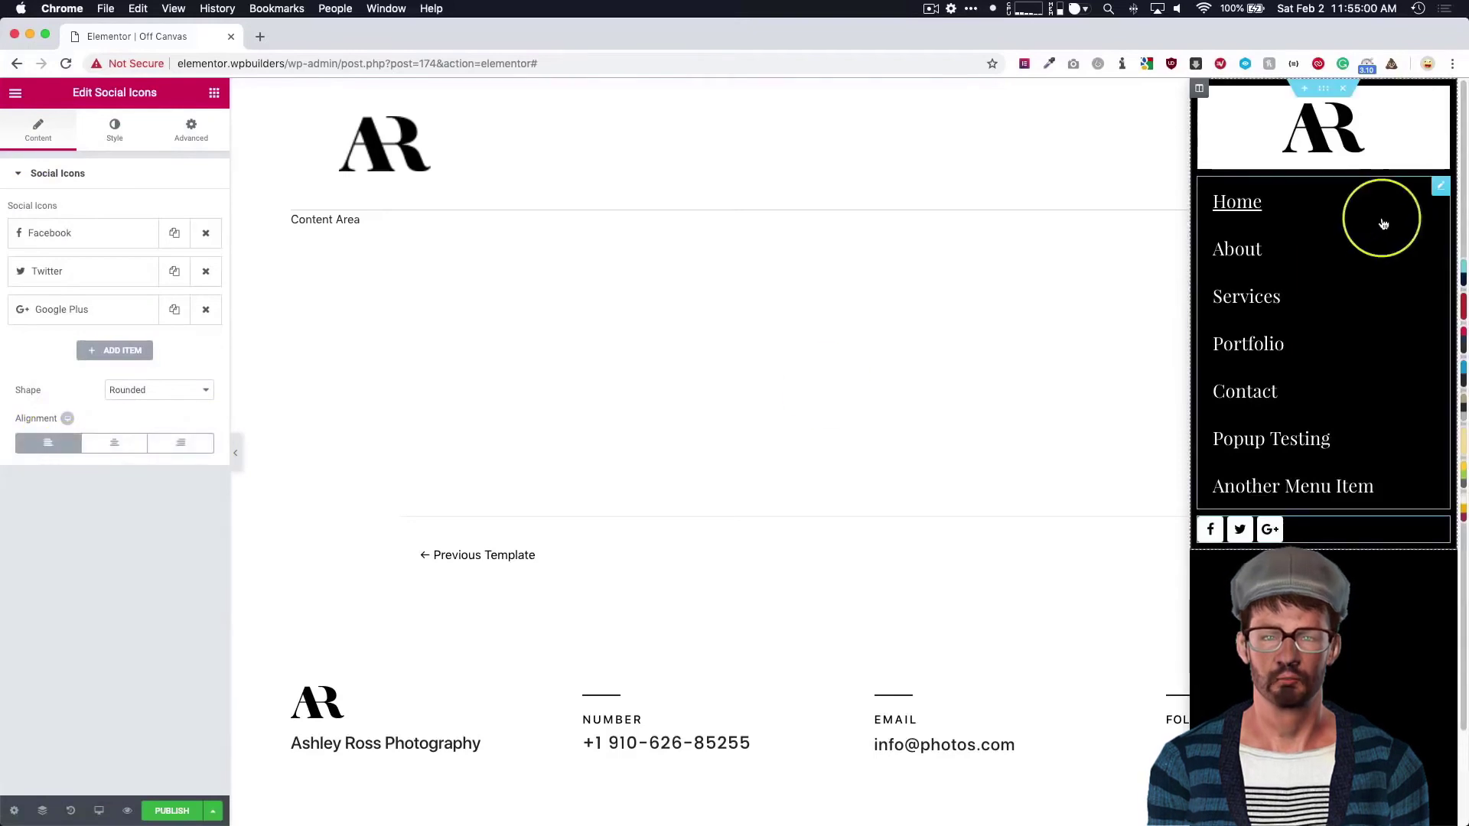
Set the nav menu's main menu horizontal padding to 0.
left_click(1438, 189)
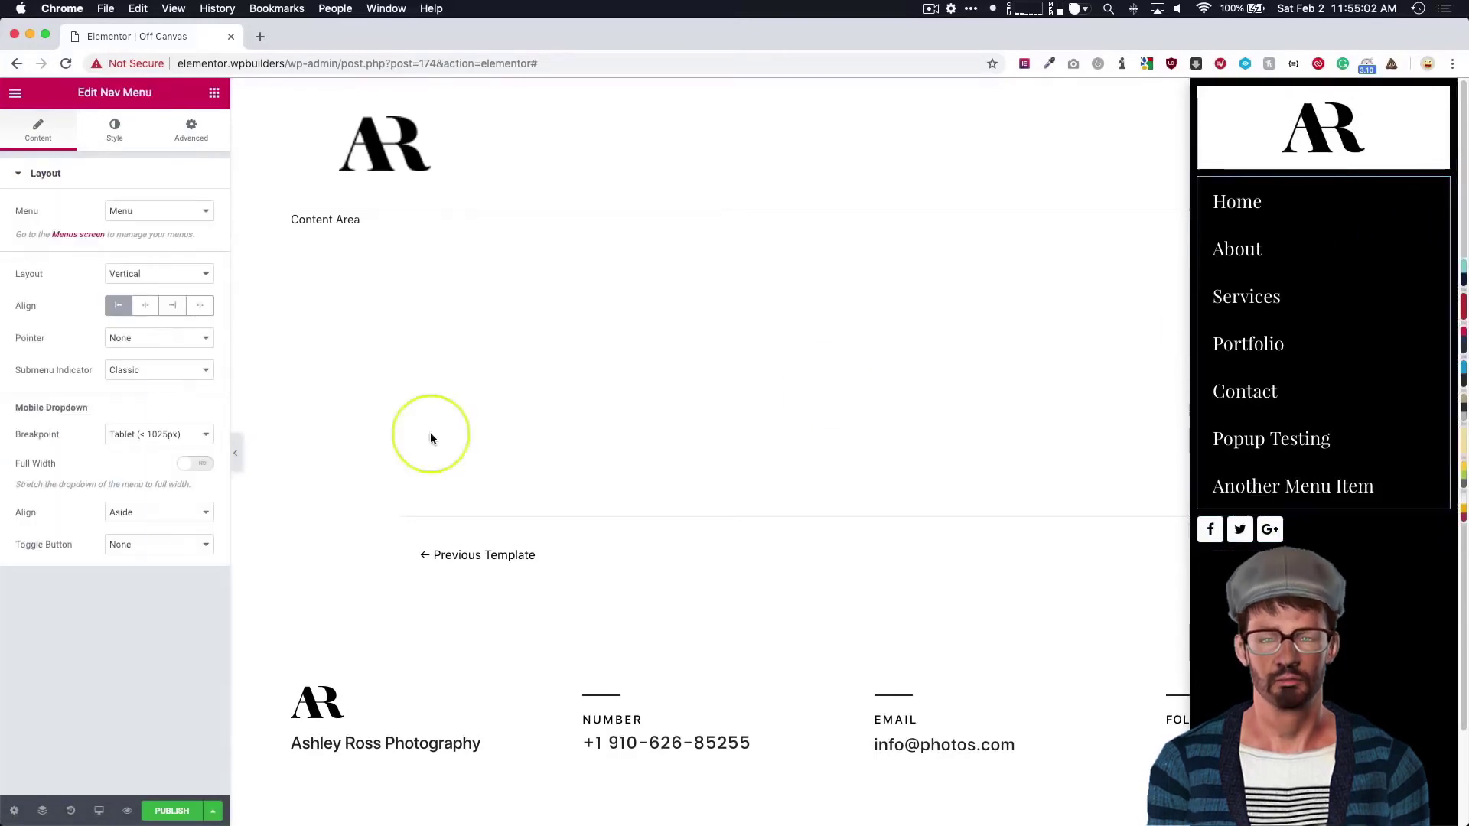
left_click(115, 124)
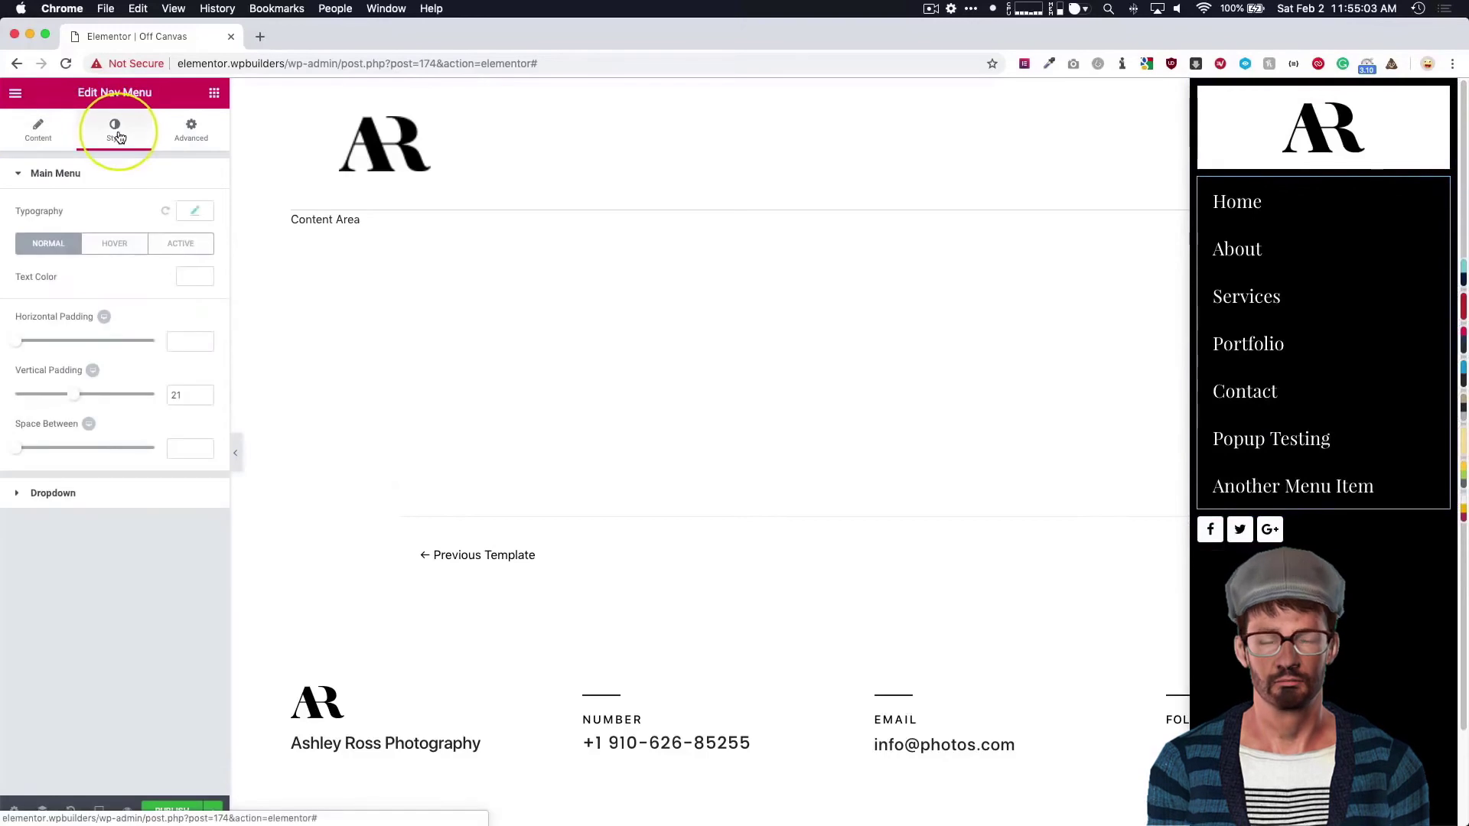
left_click(193, 342)
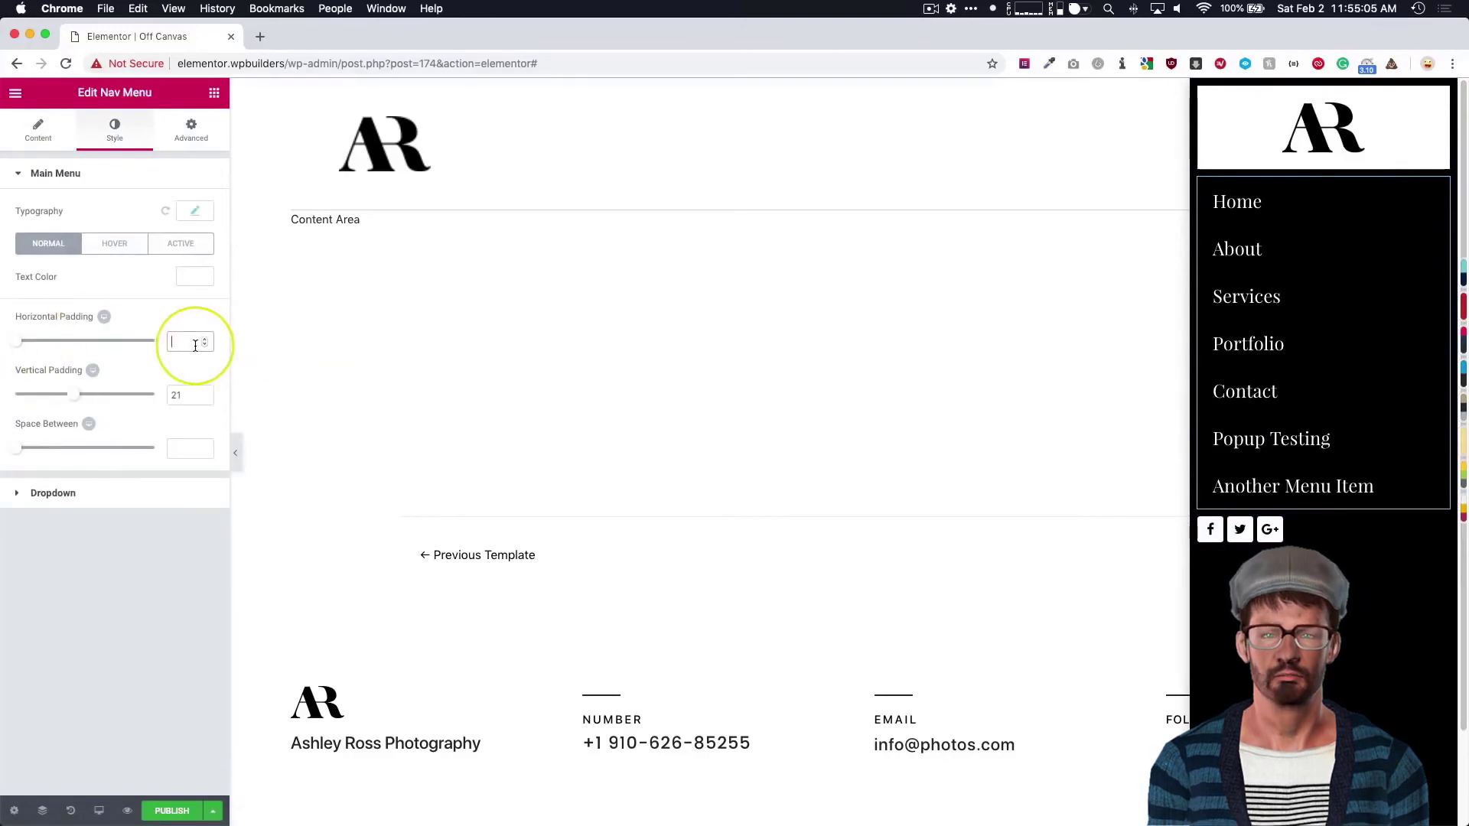
type("0")
Clear the custom color of the popup's close button and reduce the button's size to 15.
mouse_move(1313, 96)
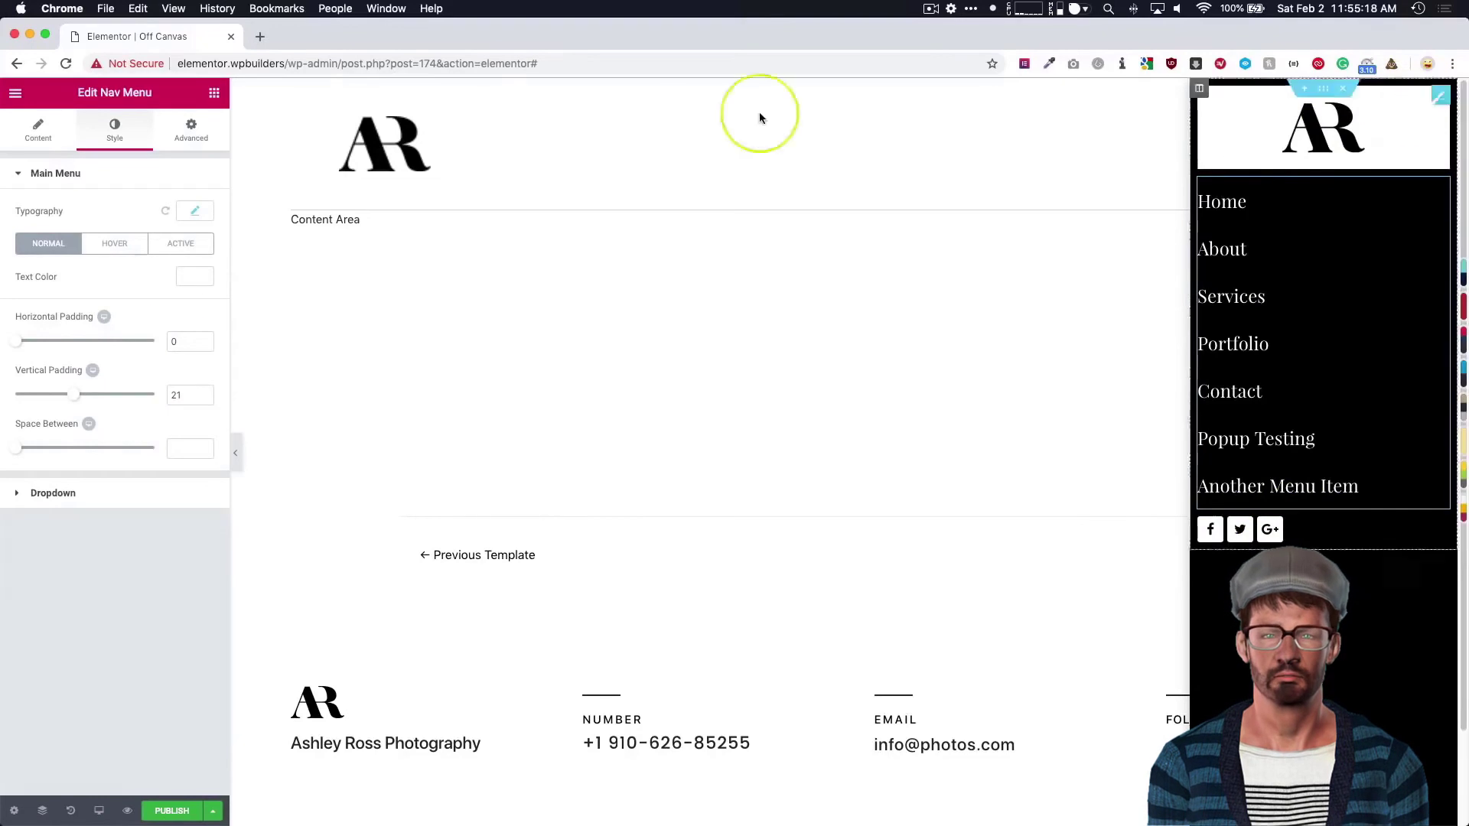
left_click(13, 810)
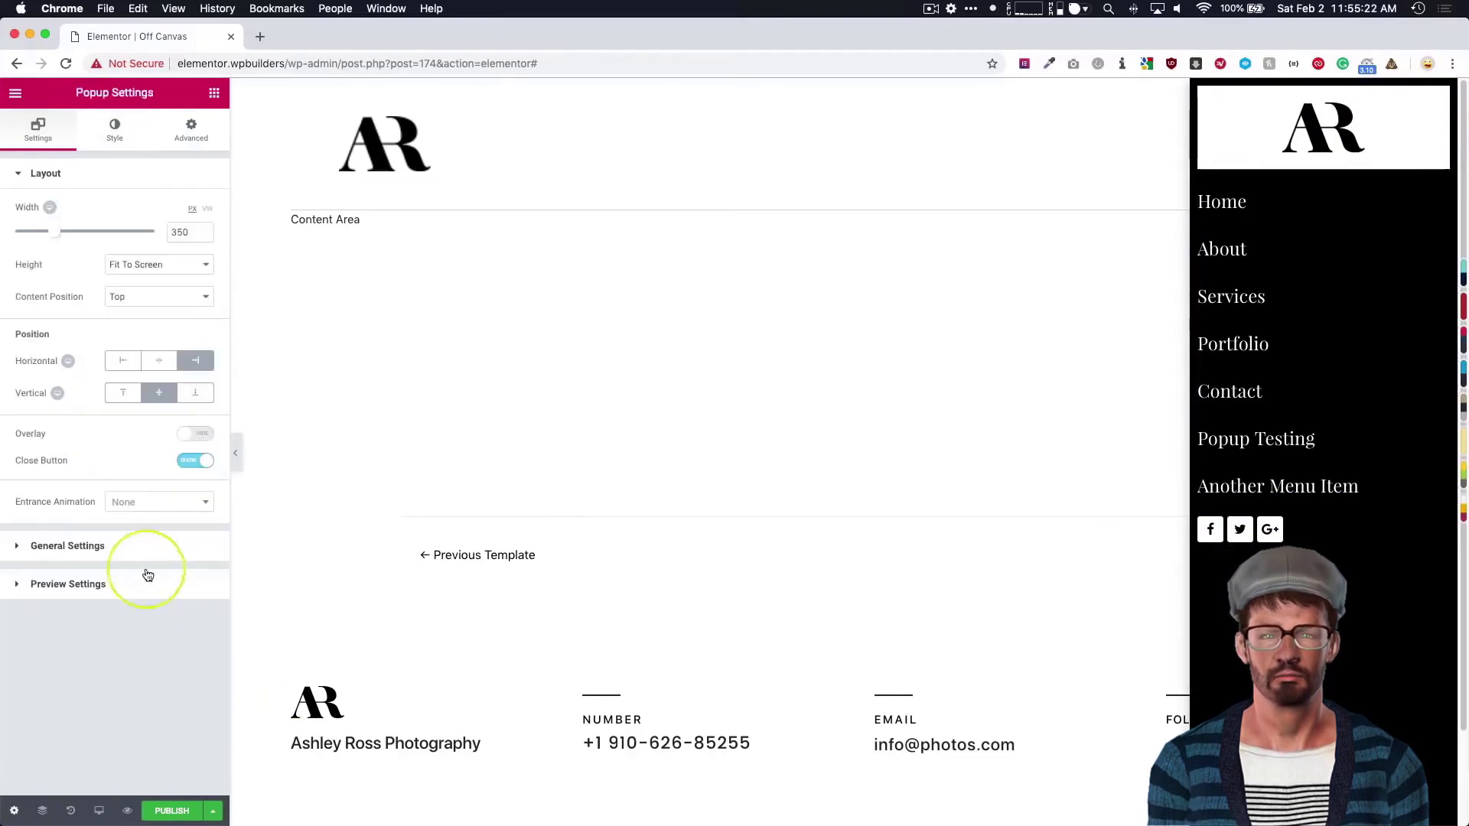
left_click(114, 131)
left_click(103, 561)
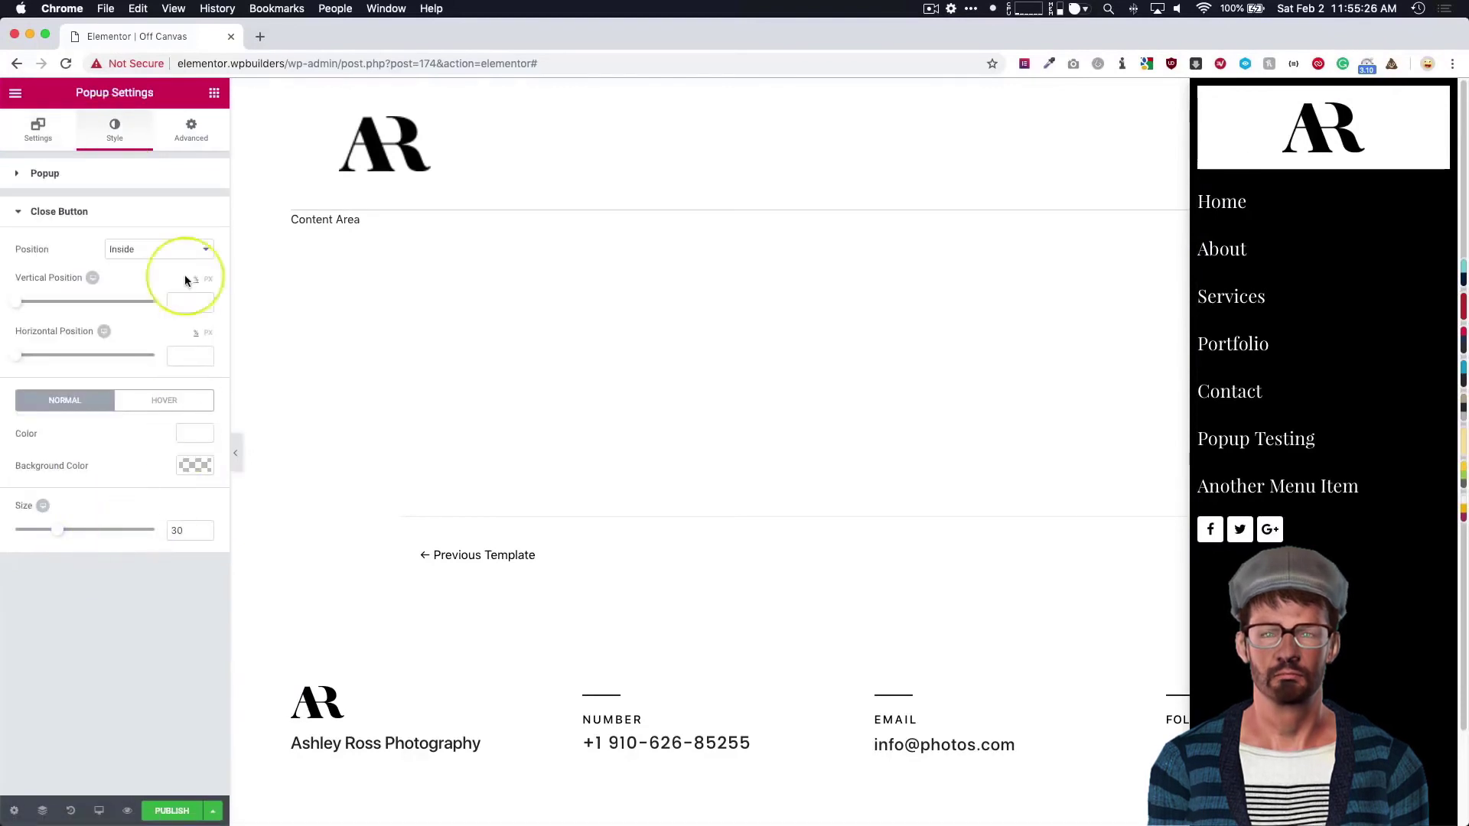
left_click(190, 435)
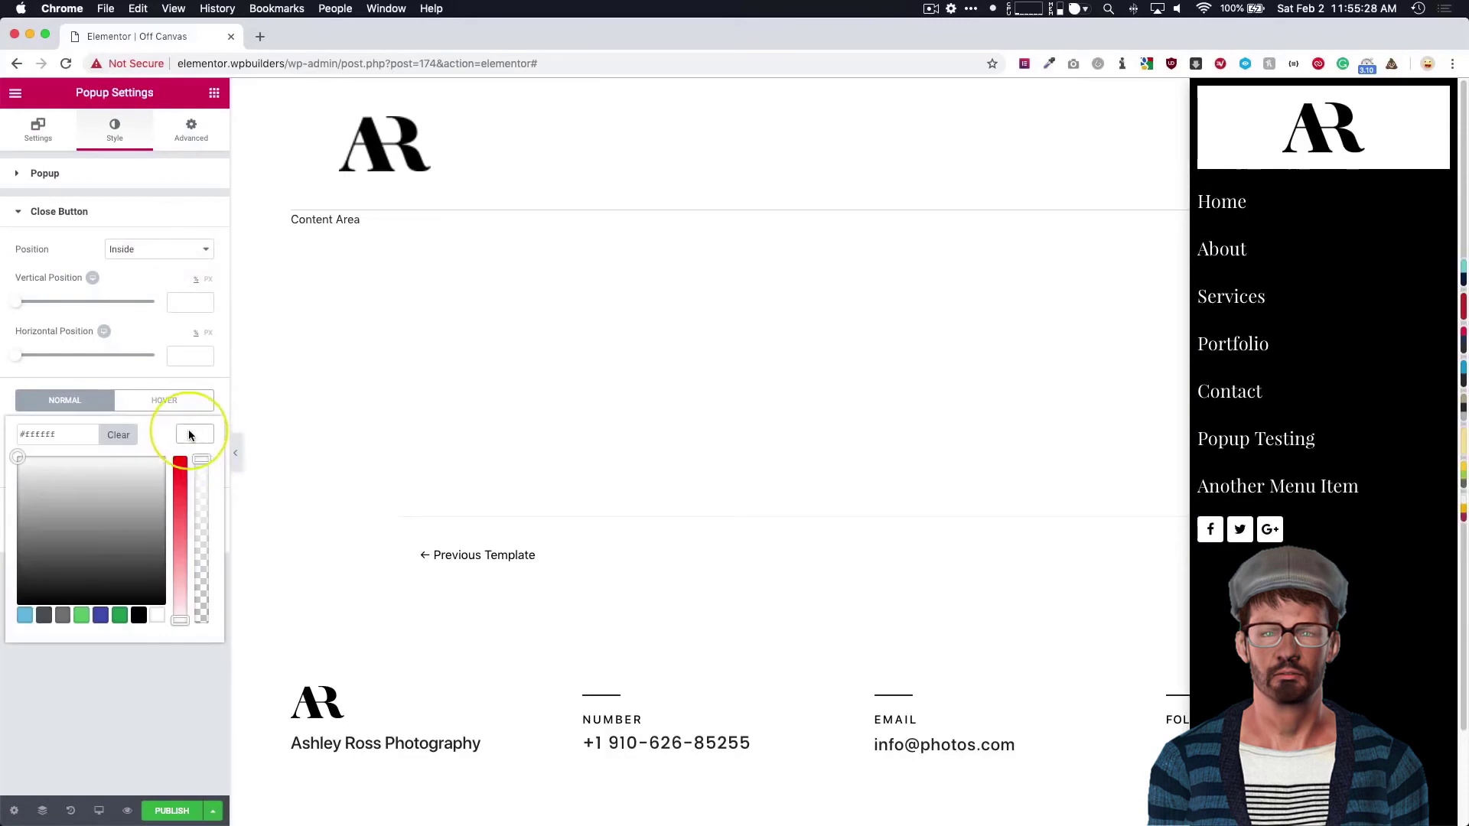
left_click(120, 435)
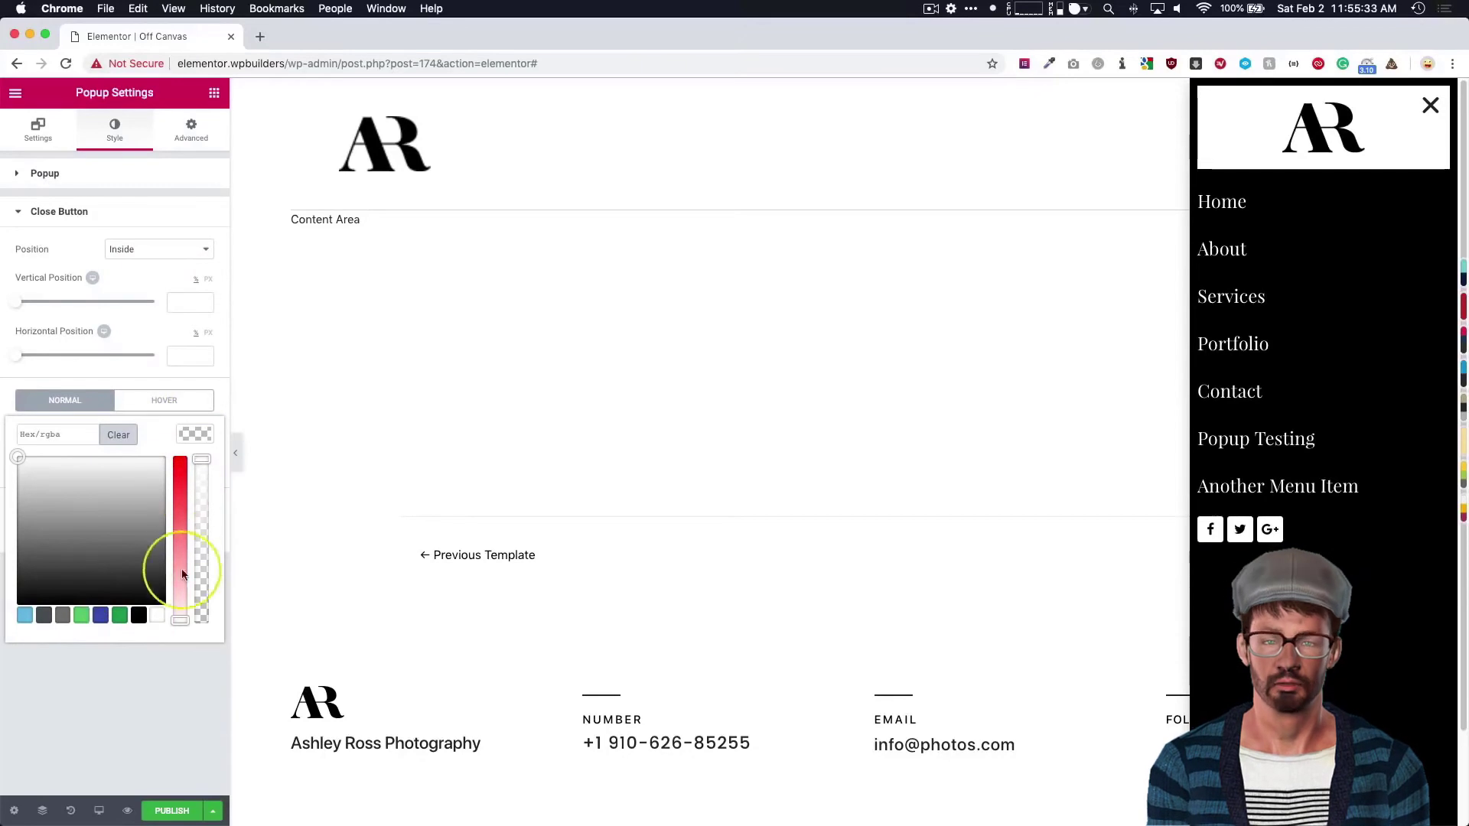
left_click(131, 673)
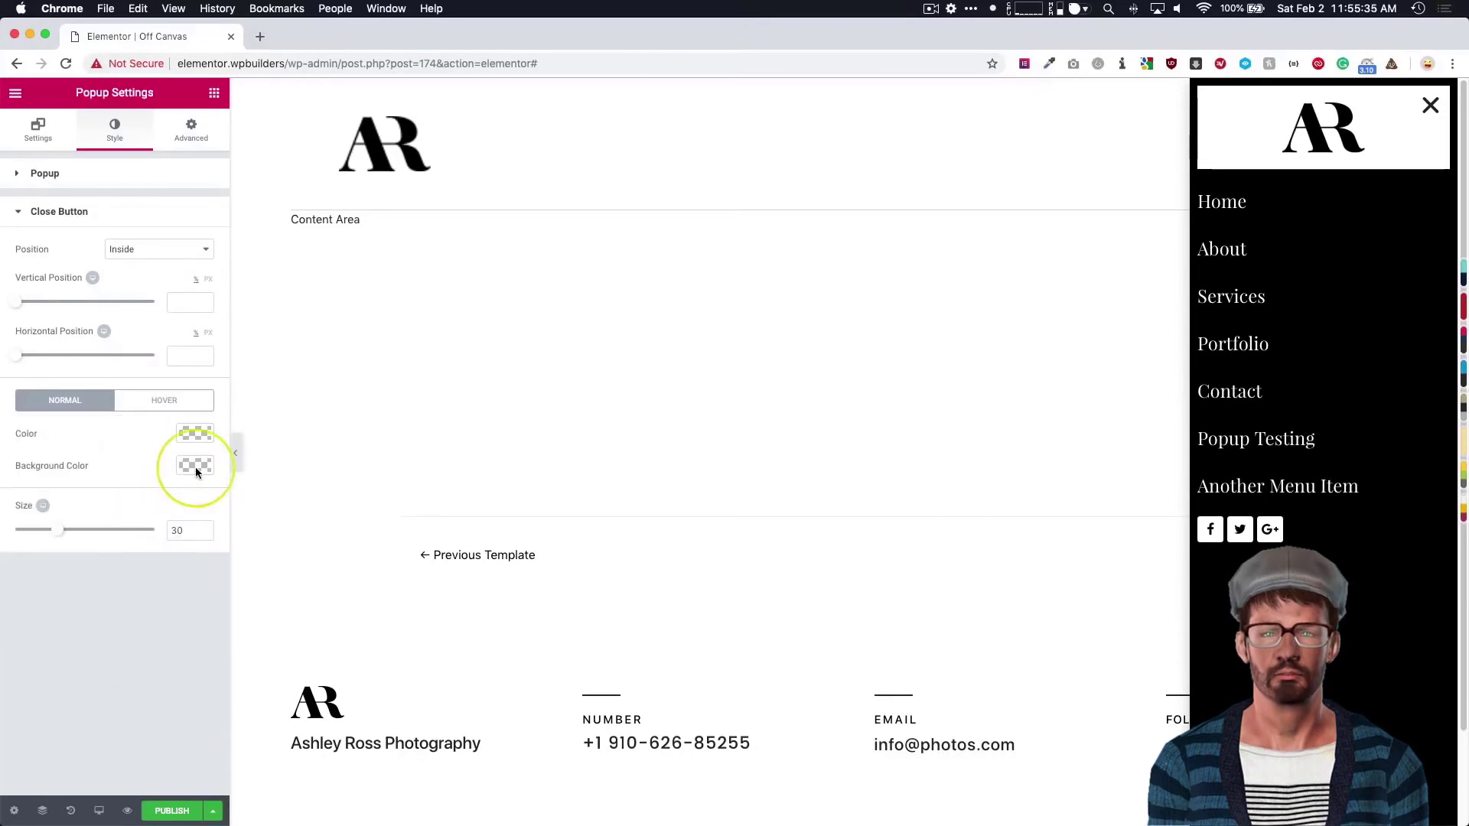
left_click_drag(57, 530, 43, 541)
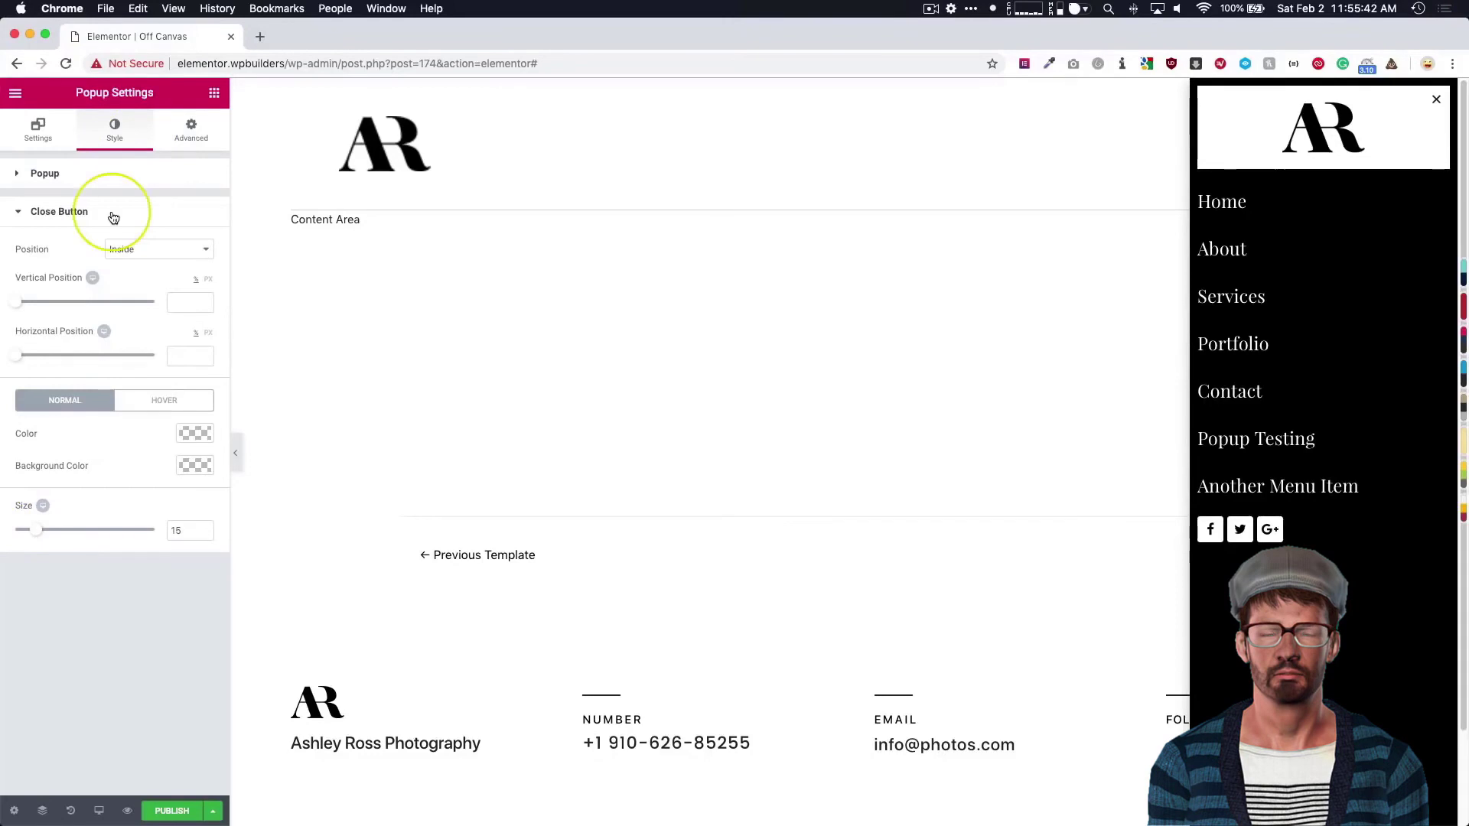
Set the popup section's padding to 20 on all four sides.
left_click(1193, 103)
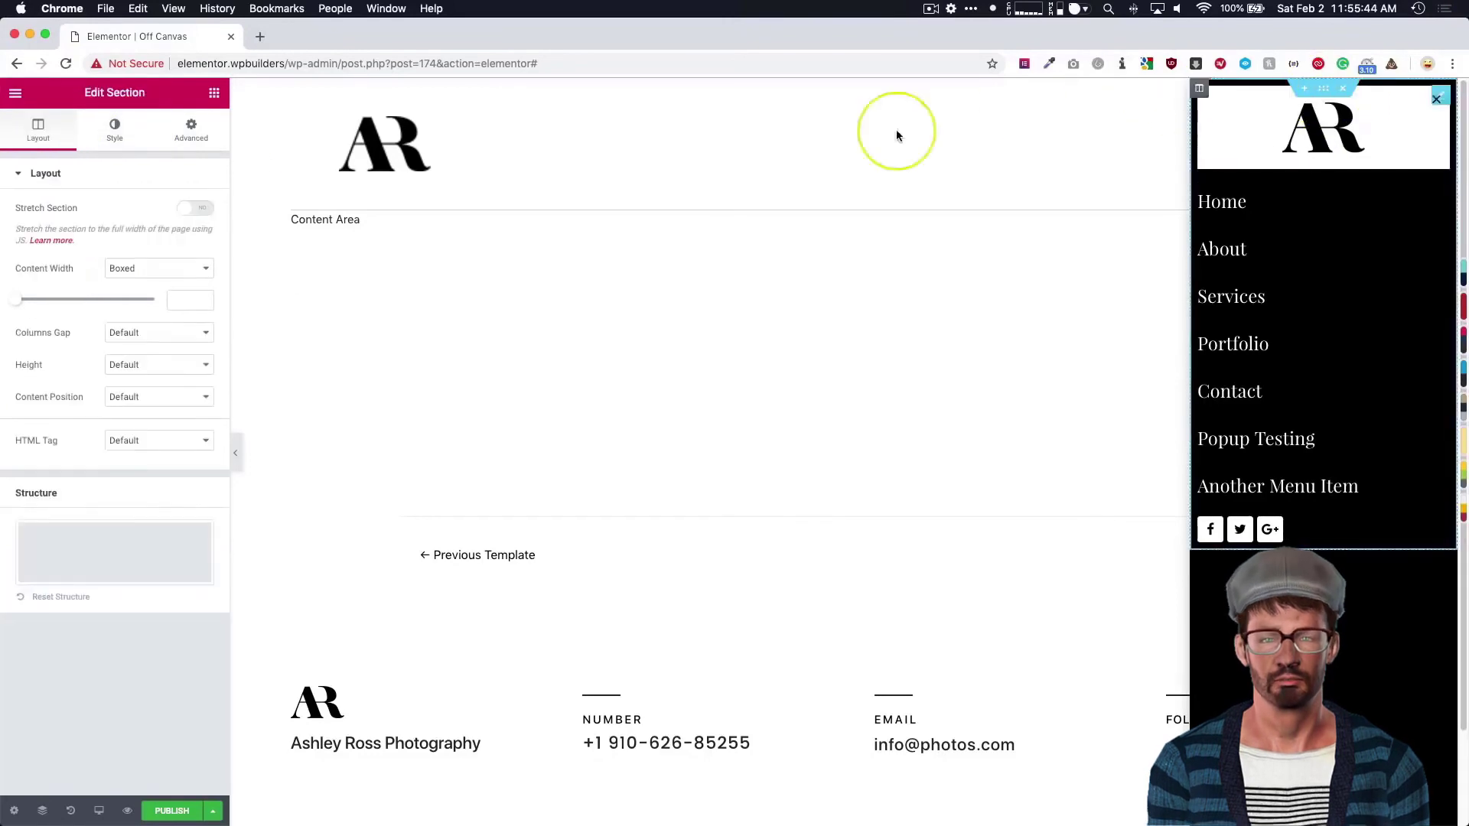
left_click(191, 130)
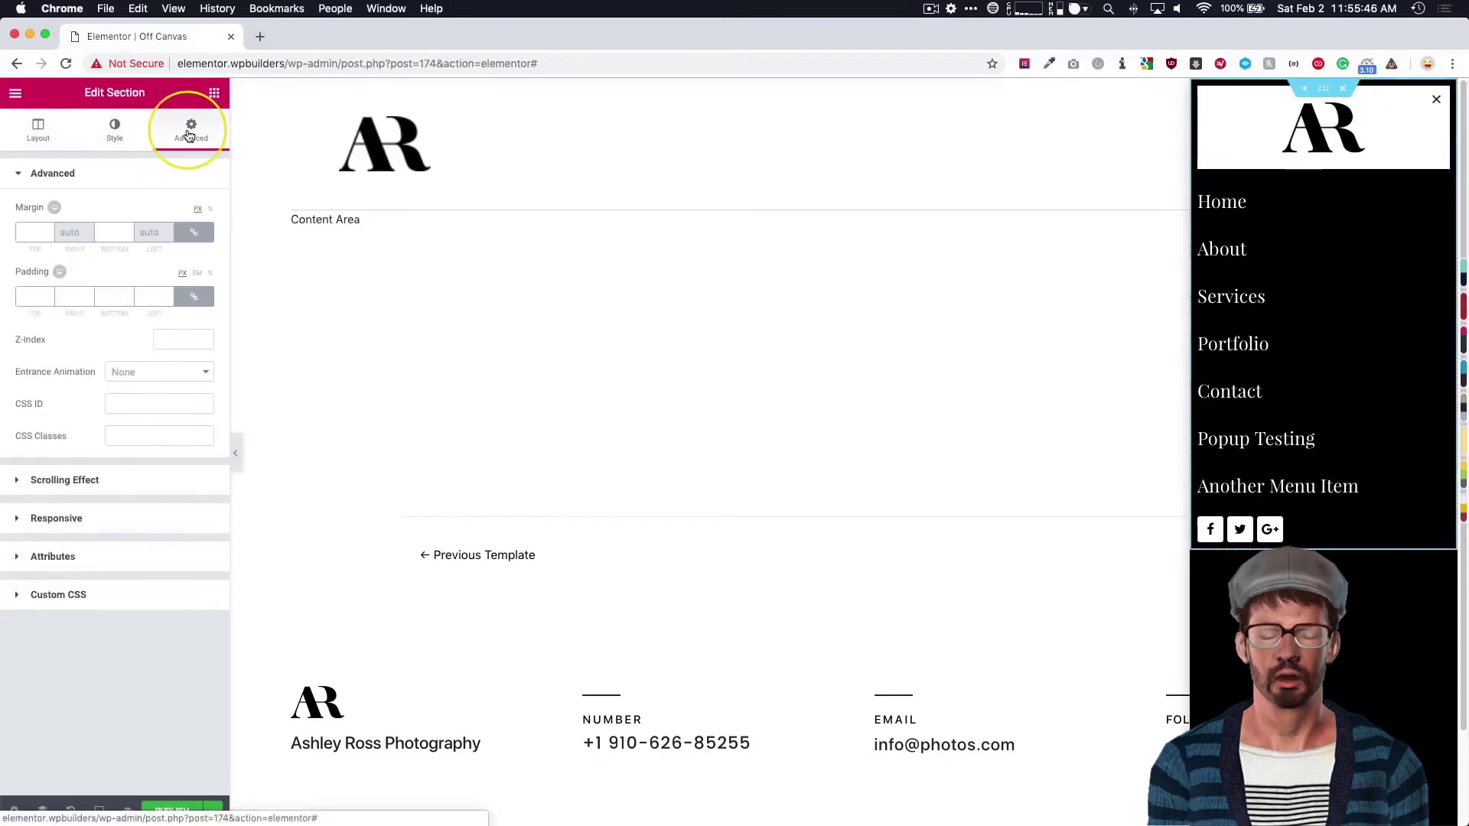
left_click(32, 300)
type("20")
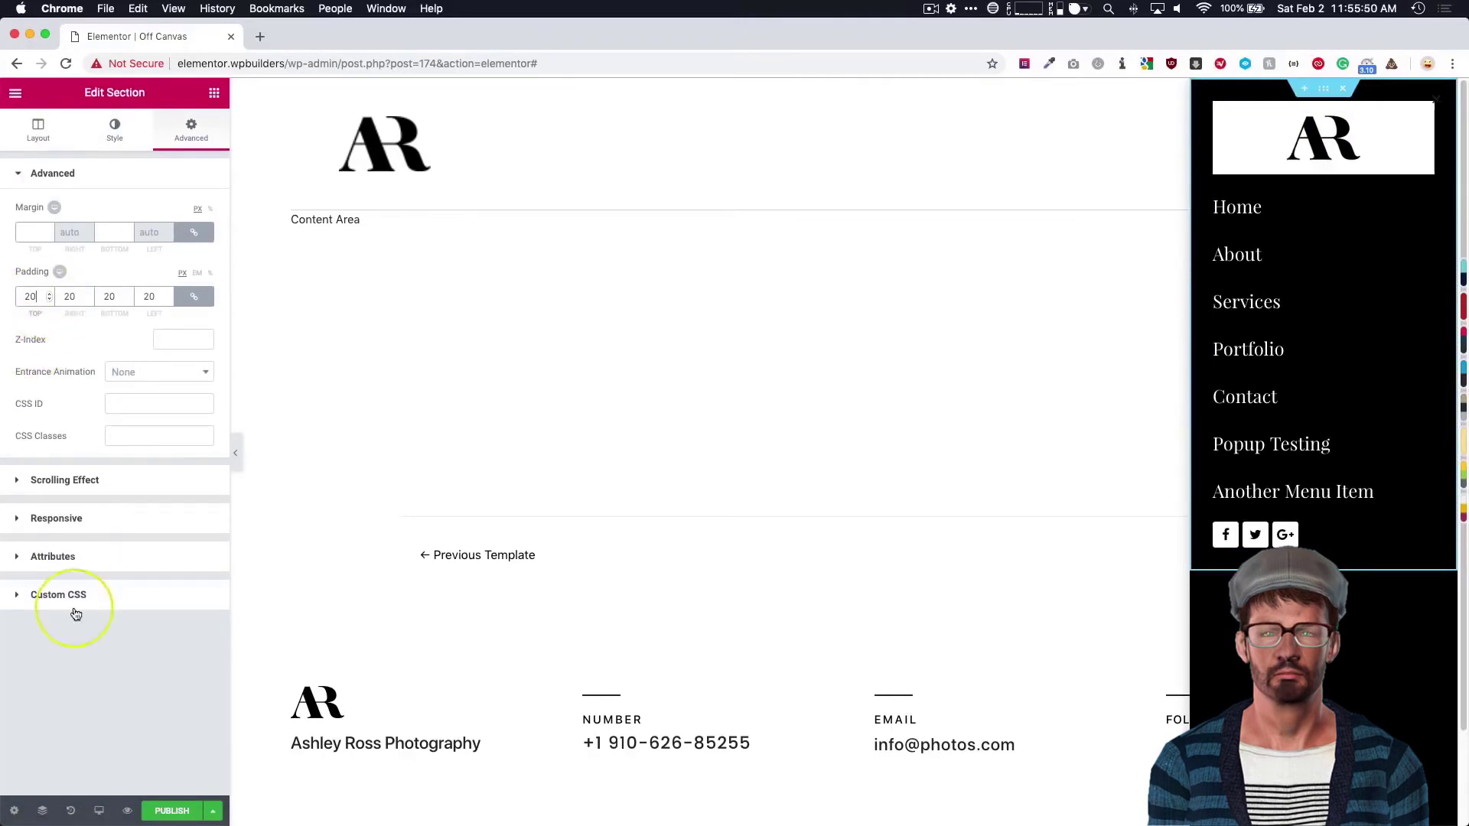
Set the normal color of the popup's close button to white.
left_click(14, 810)
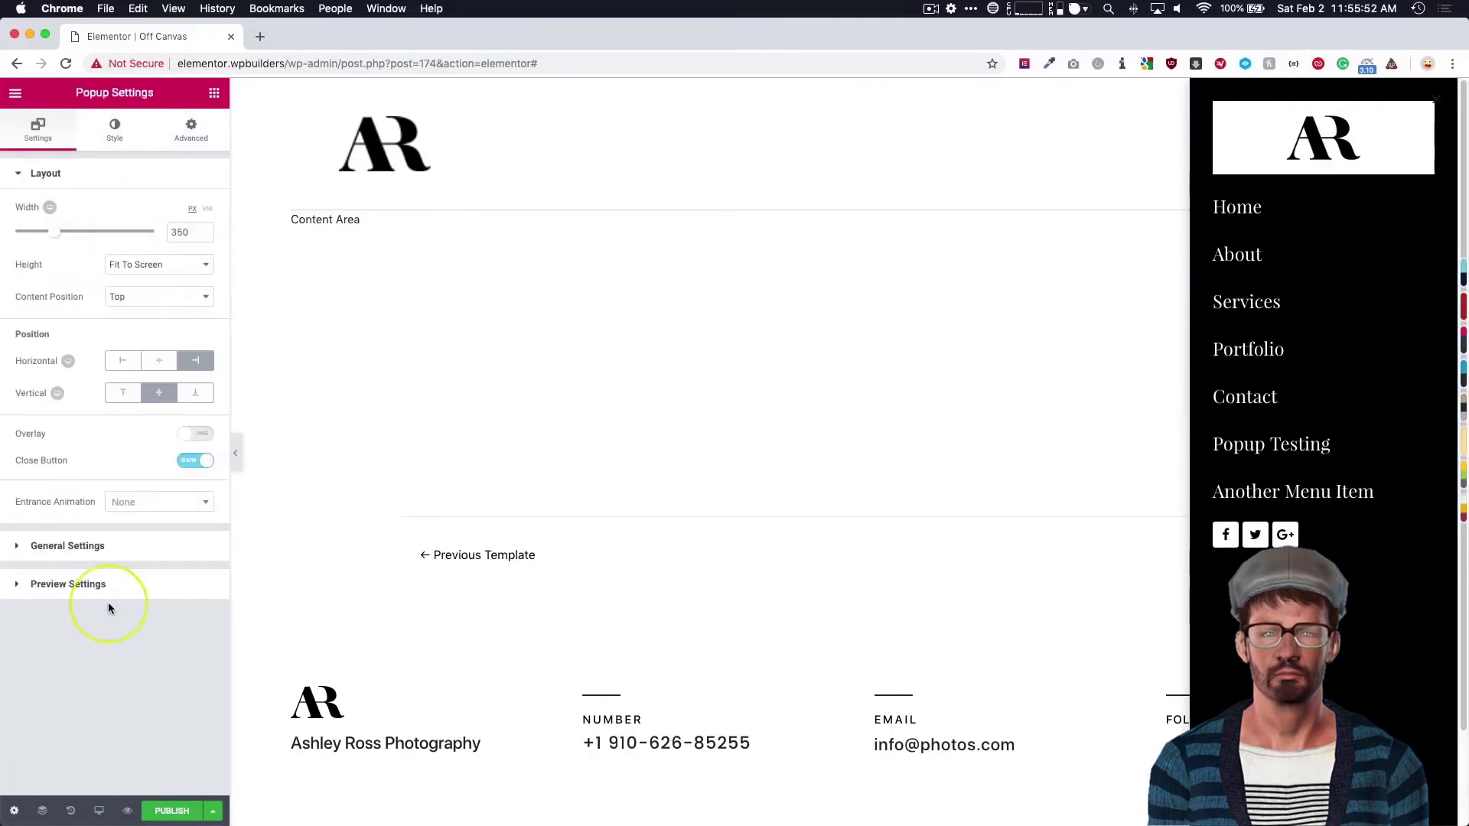
left_click(113, 132)
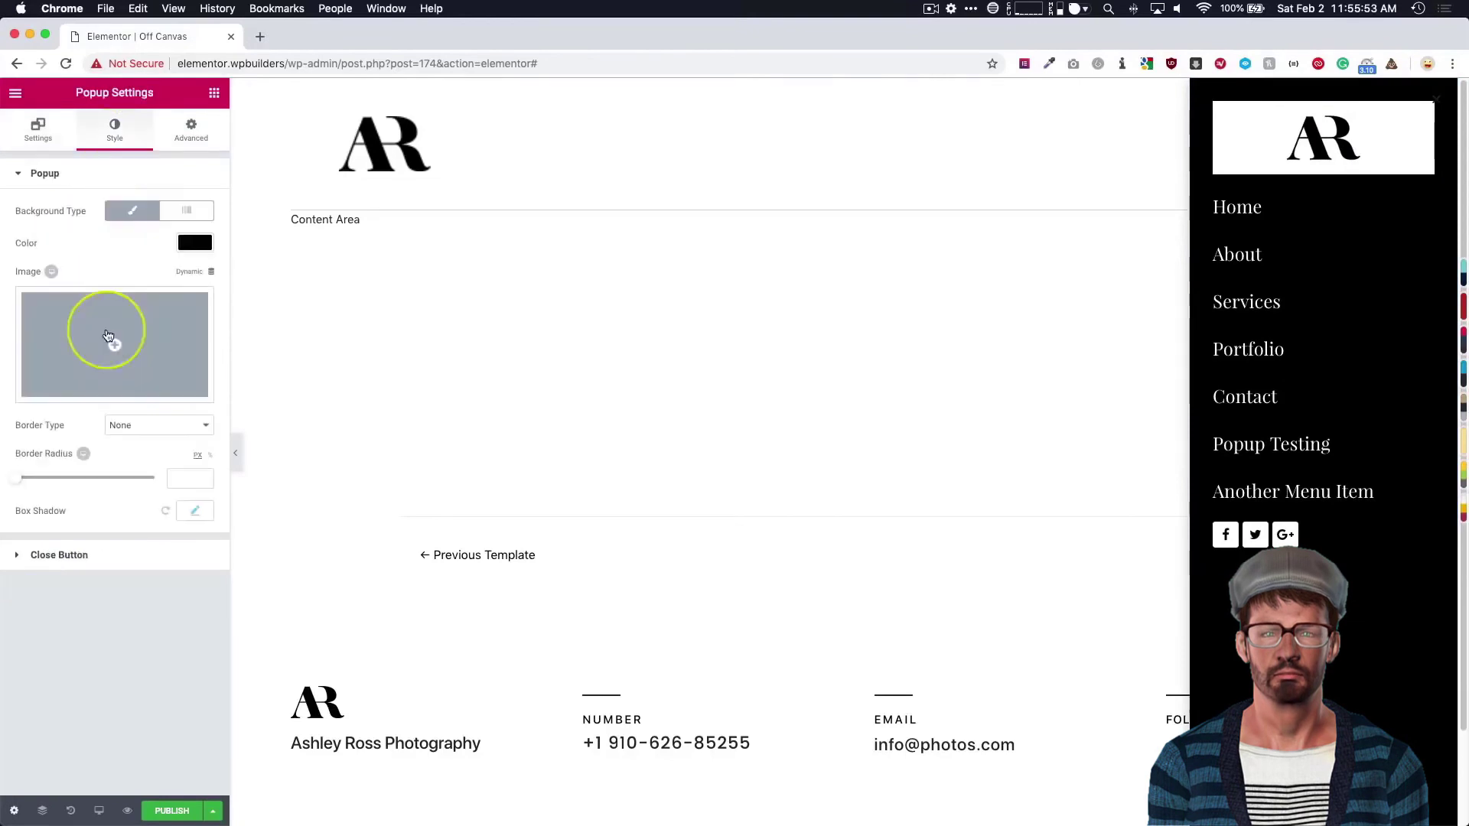
left_click(106, 557)
left_click(190, 436)
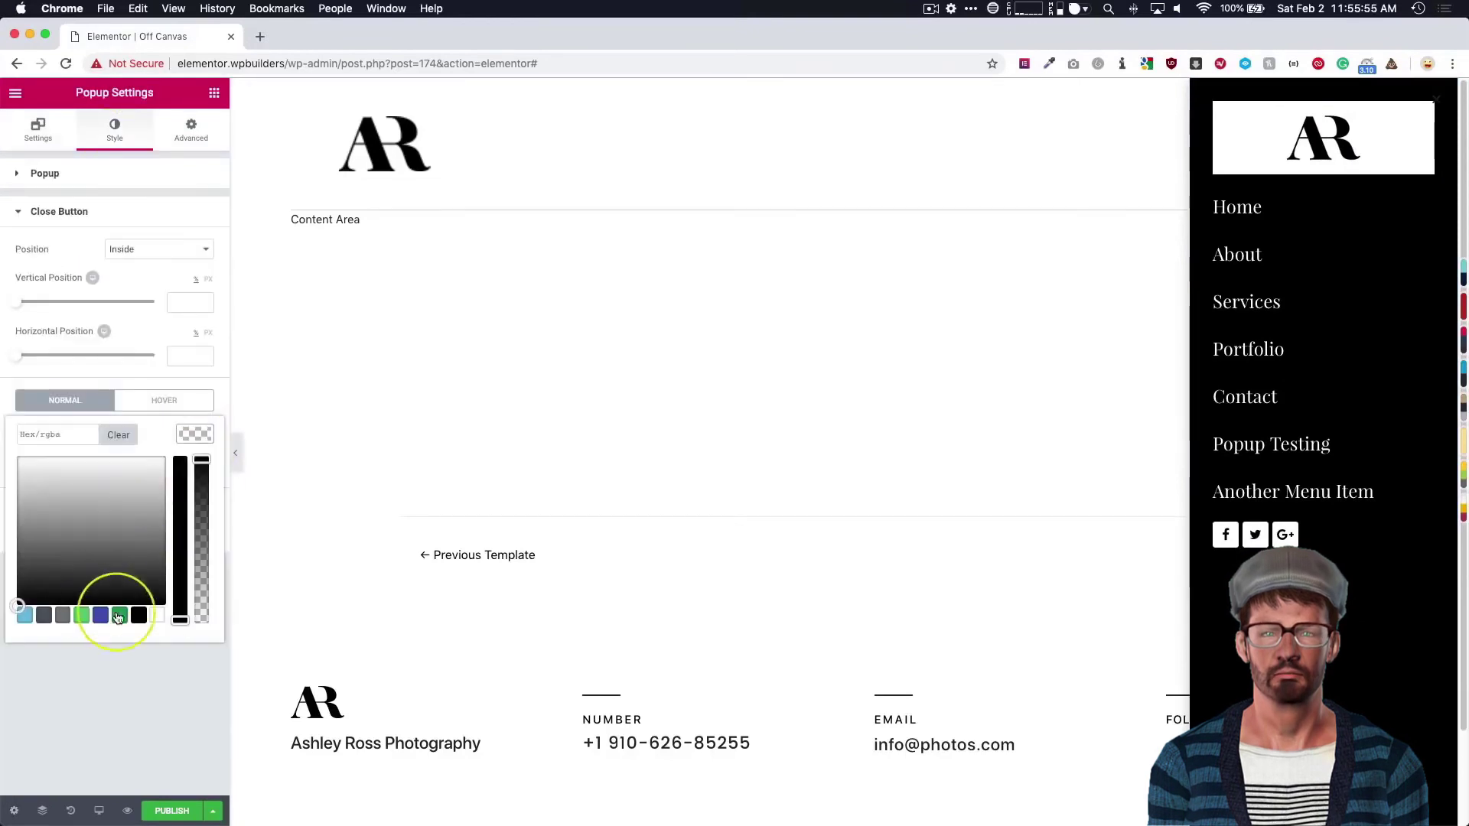
left_click(154, 607)
left_click(126, 695)
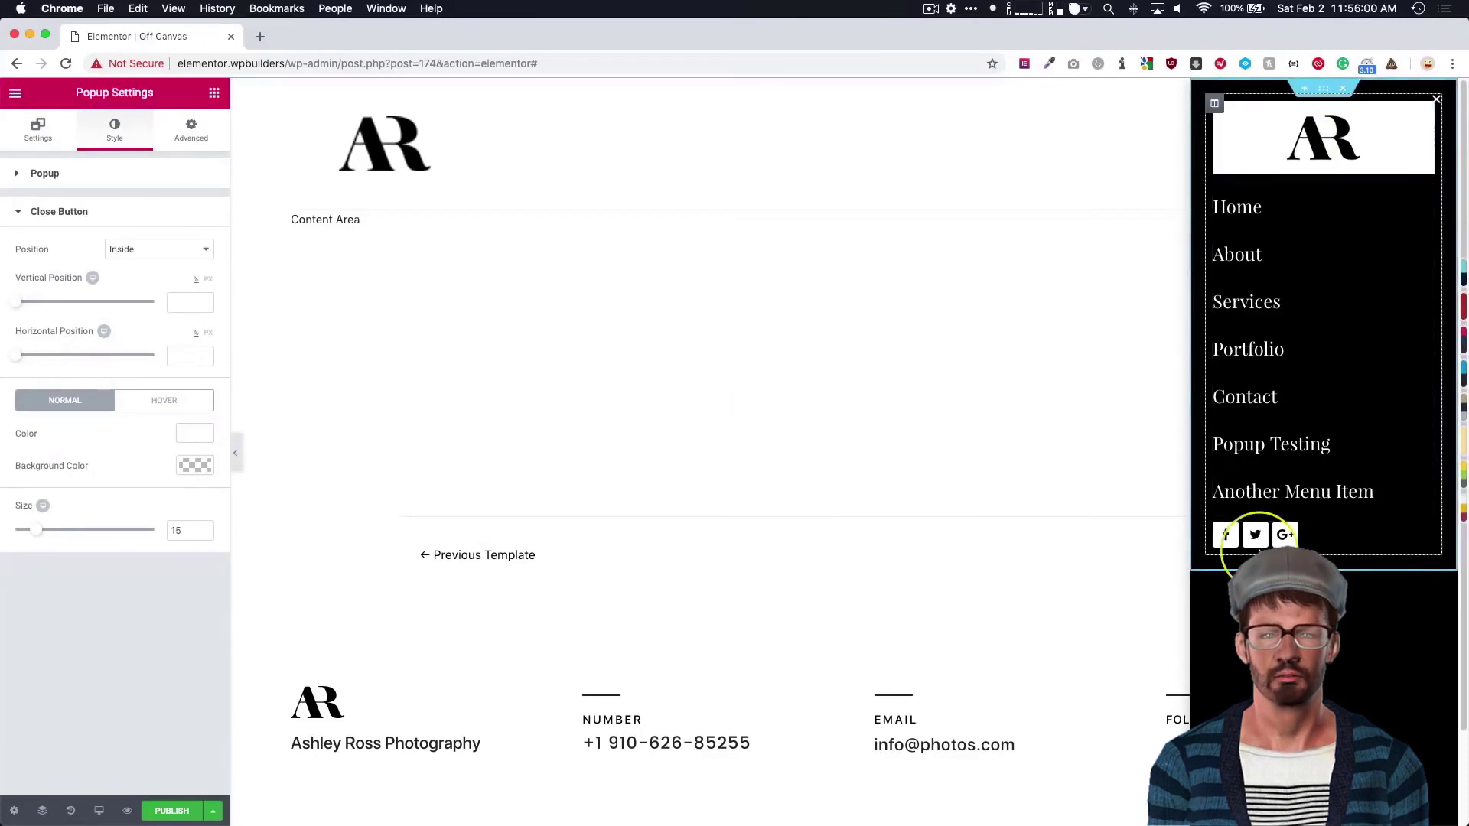
Publish the popup without adding any display conditions.
left_click(1323, 88)
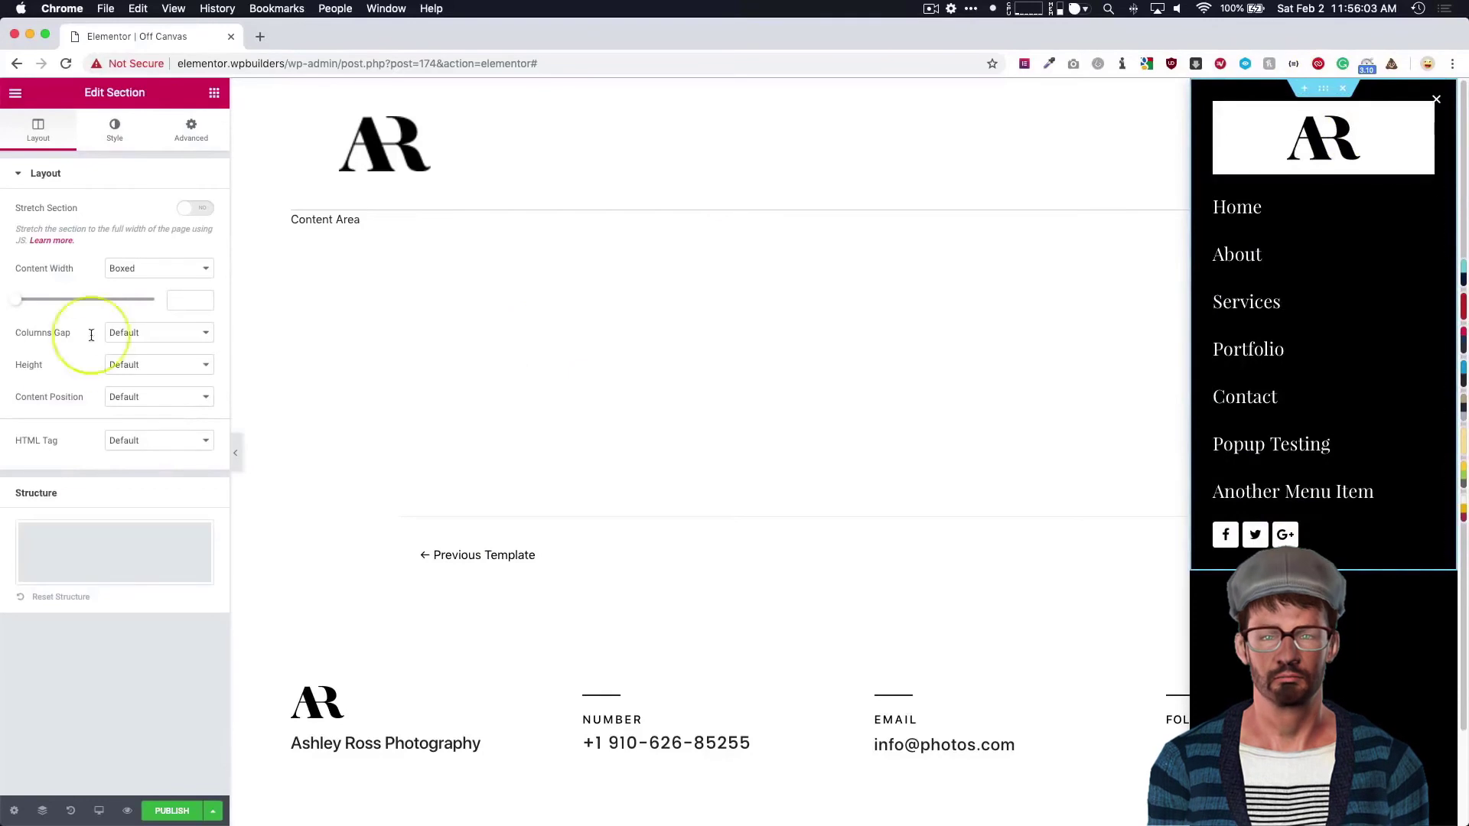
left_click(172, 812)
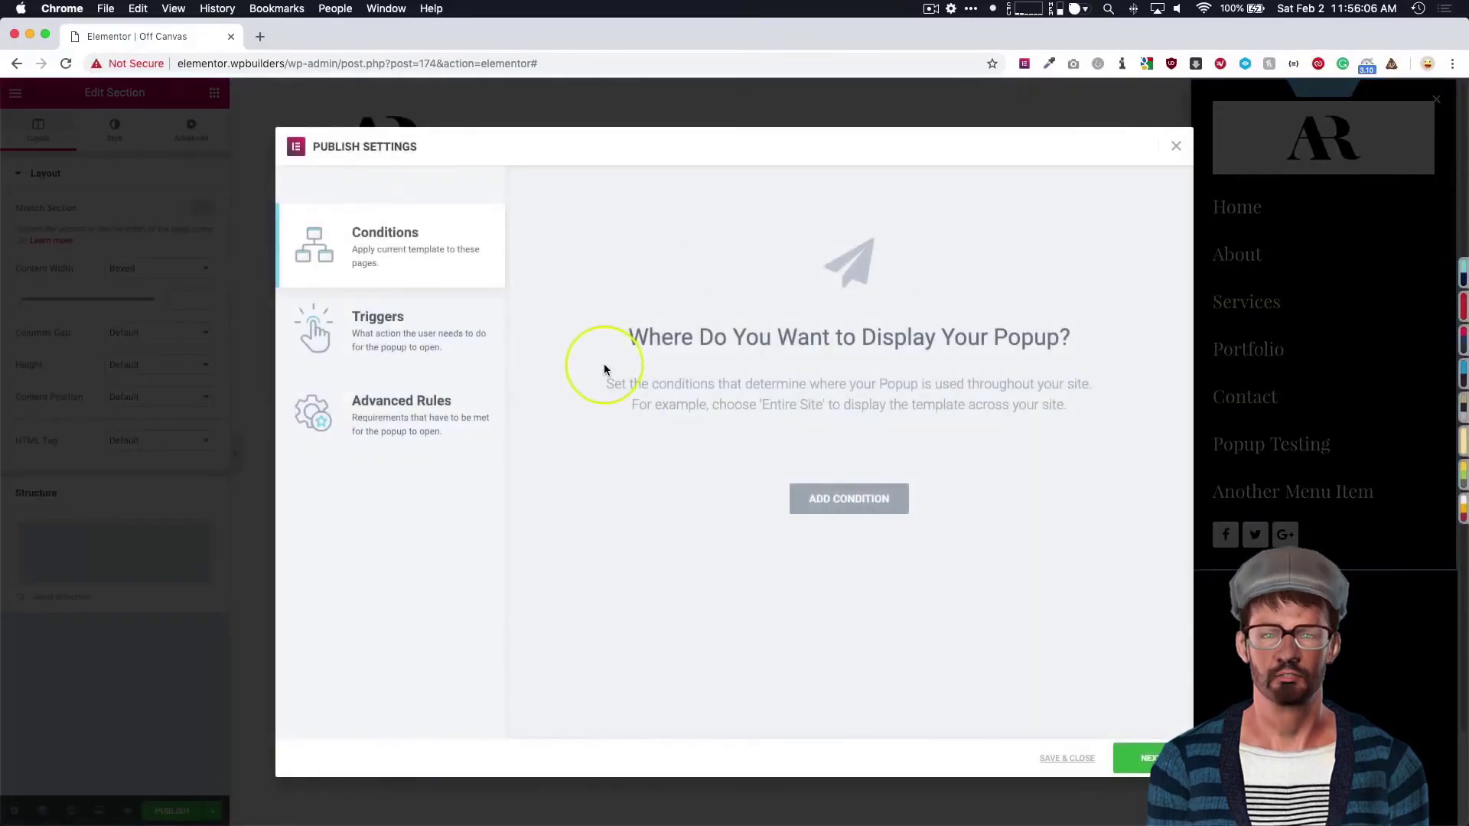
left_click(1067, 759)
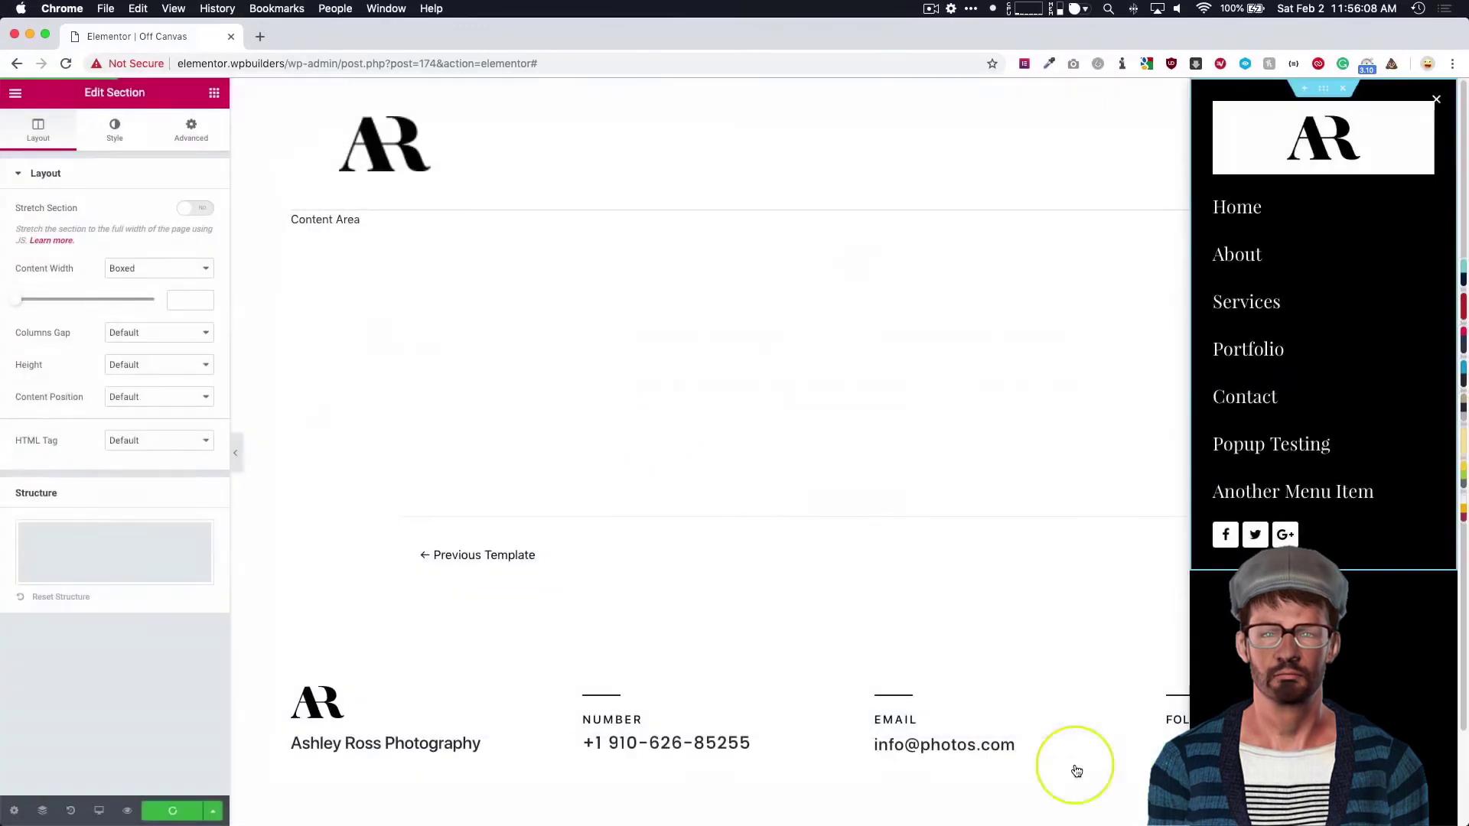
Exit the popup editor, visit the site's front page and open the Main Header template for editing in Elementor.
left_click(15, 92)
left_click(81, 482)
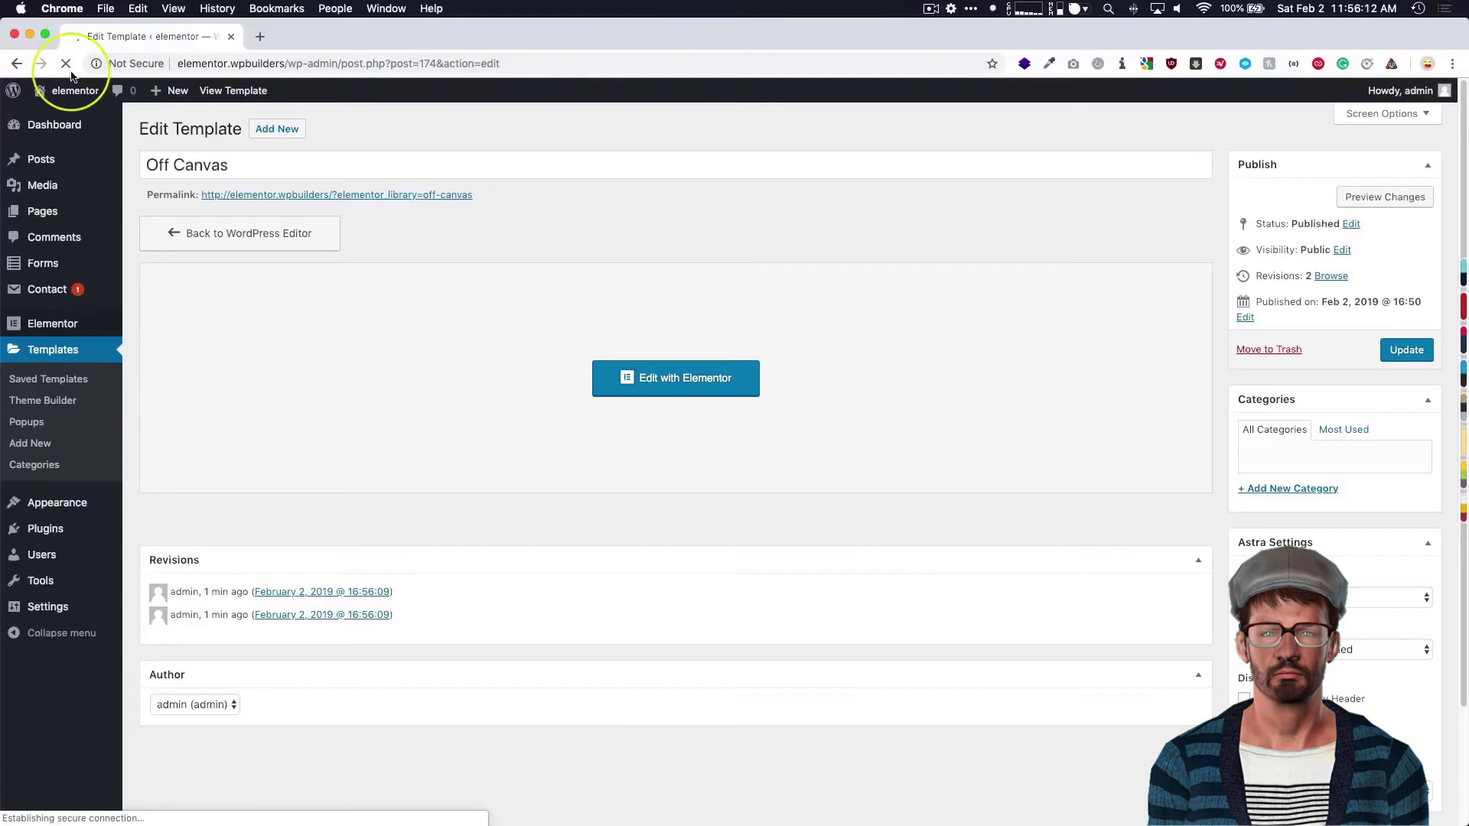
mouse_move(62, 89)
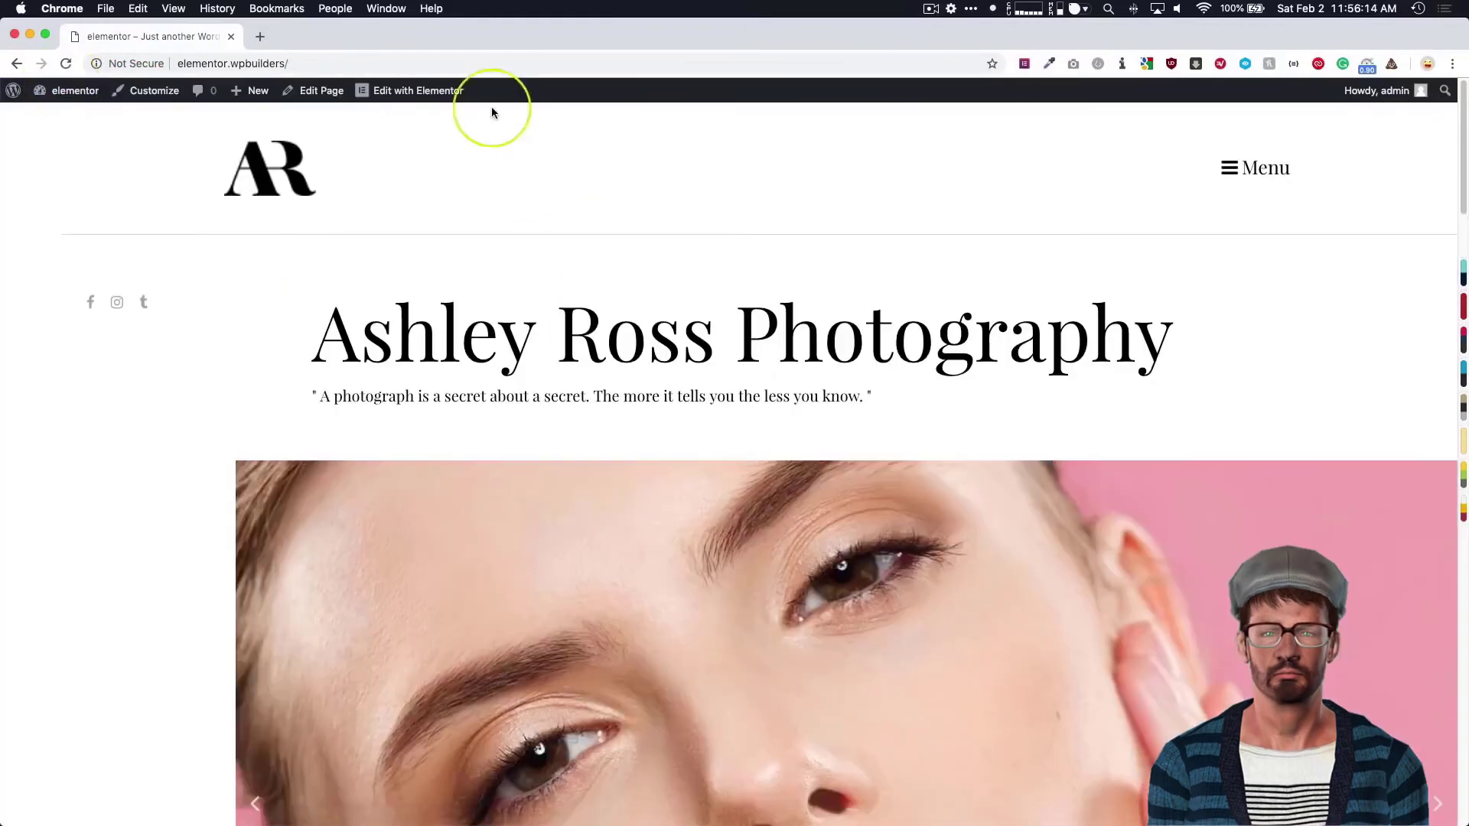
mouse_move(434, 95)
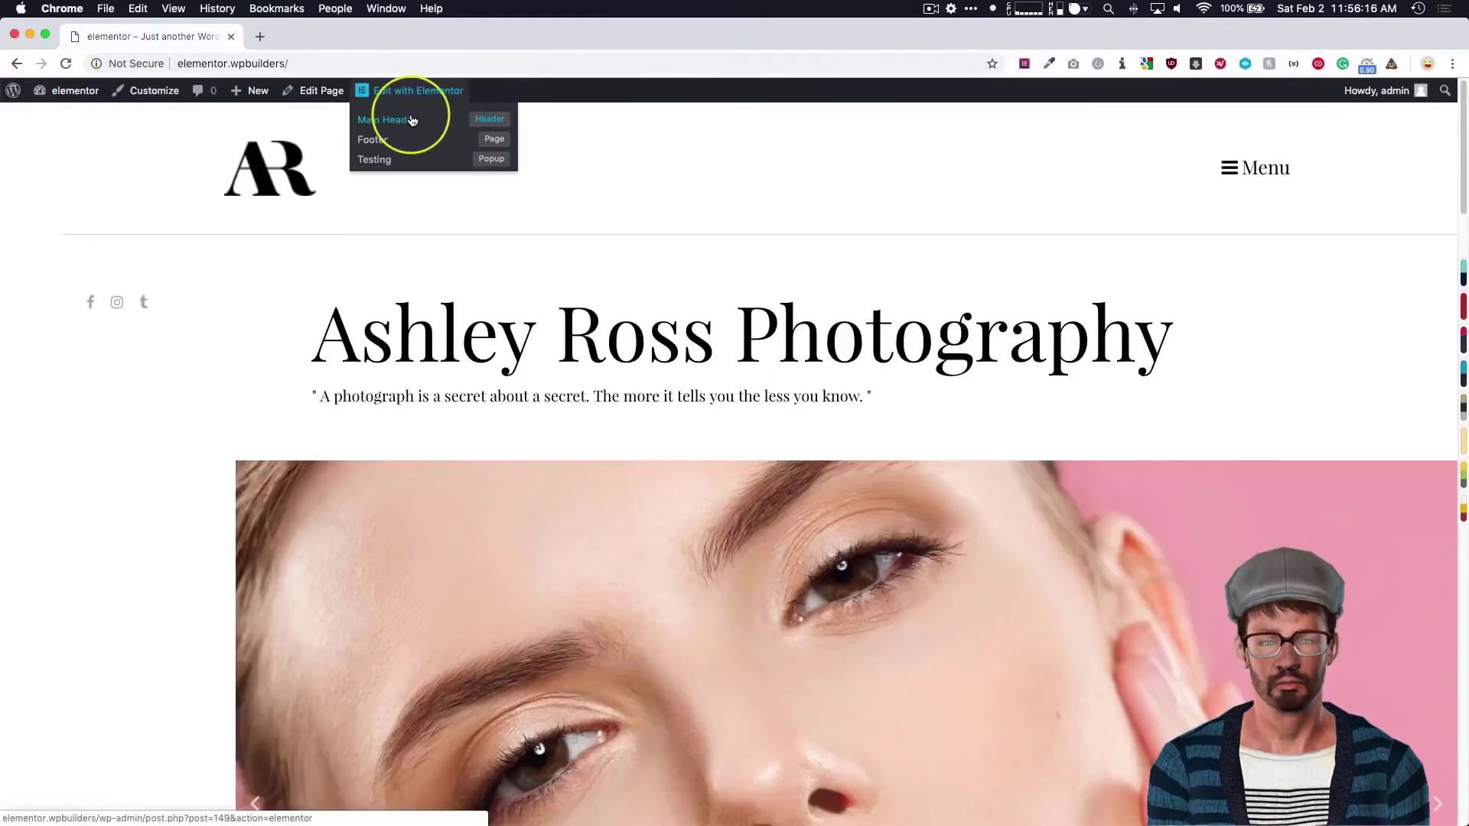
left_click(425, 121)
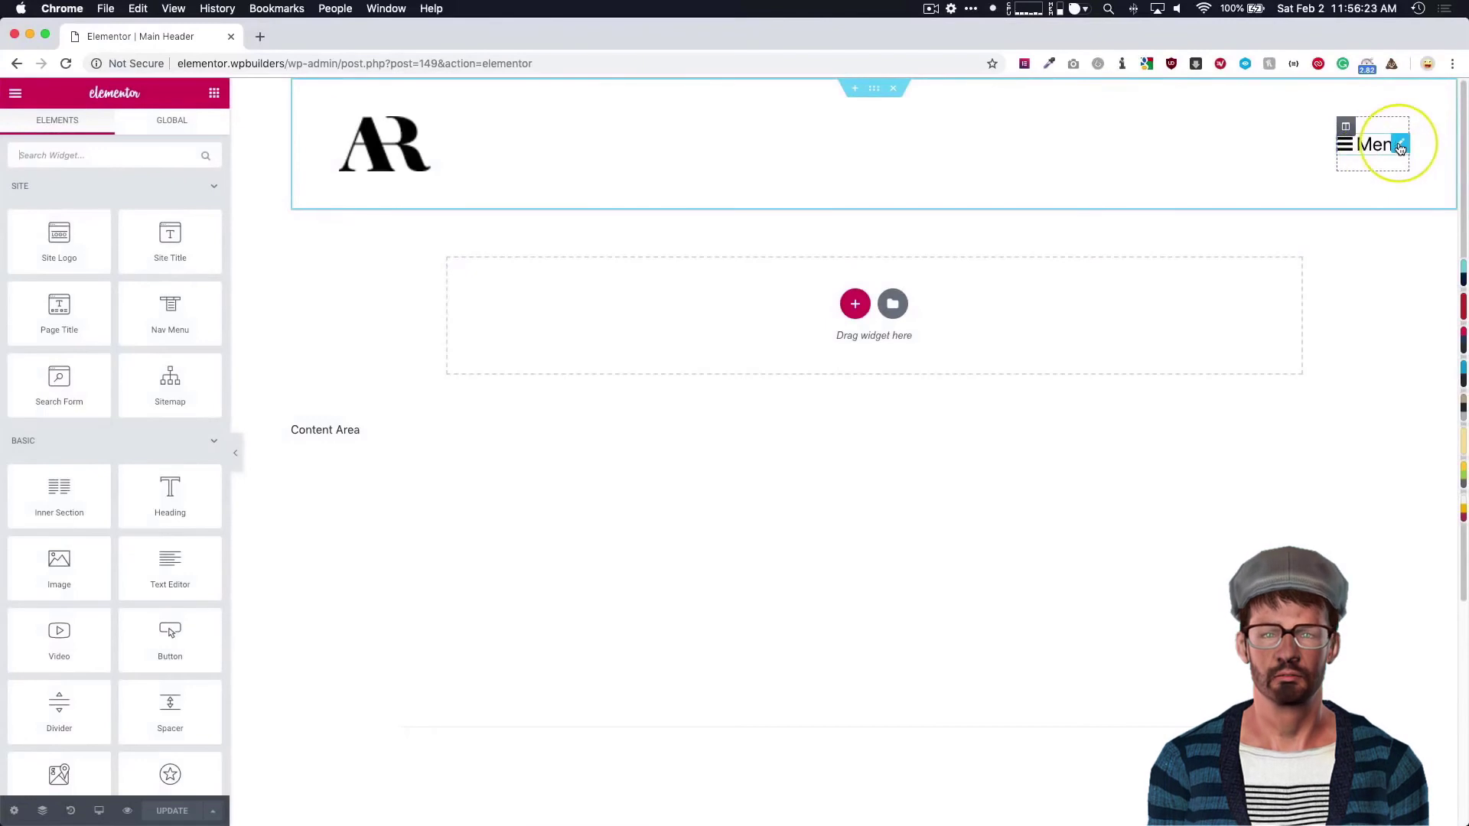
Link the header's Menu button dynamically to a popup, with the action Toggle Popup and the Off Canvas popup as target.
left_click(1400, 147)
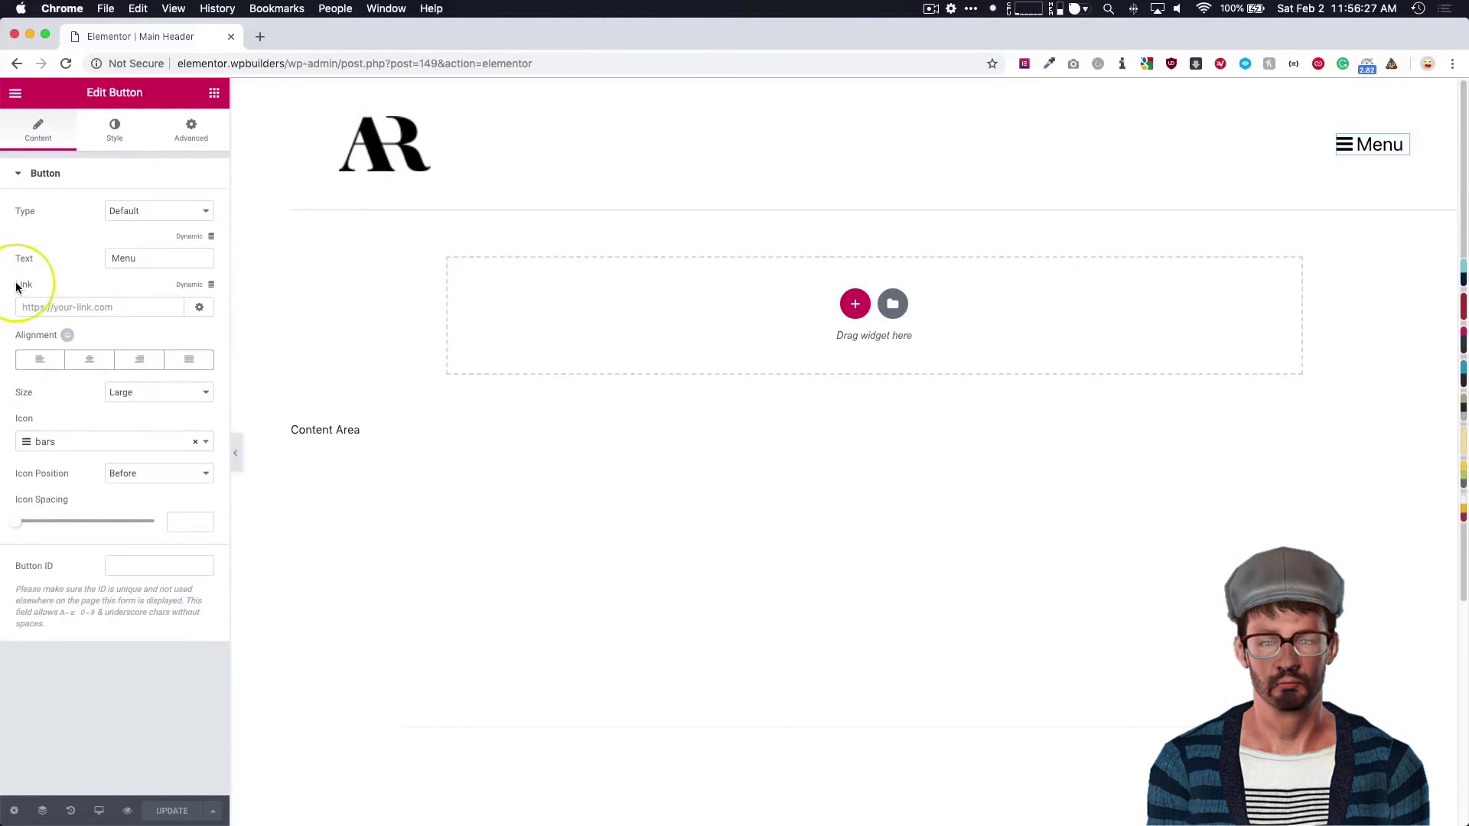
left_click(211, 284)
scroll(67, 399, "down", 3)
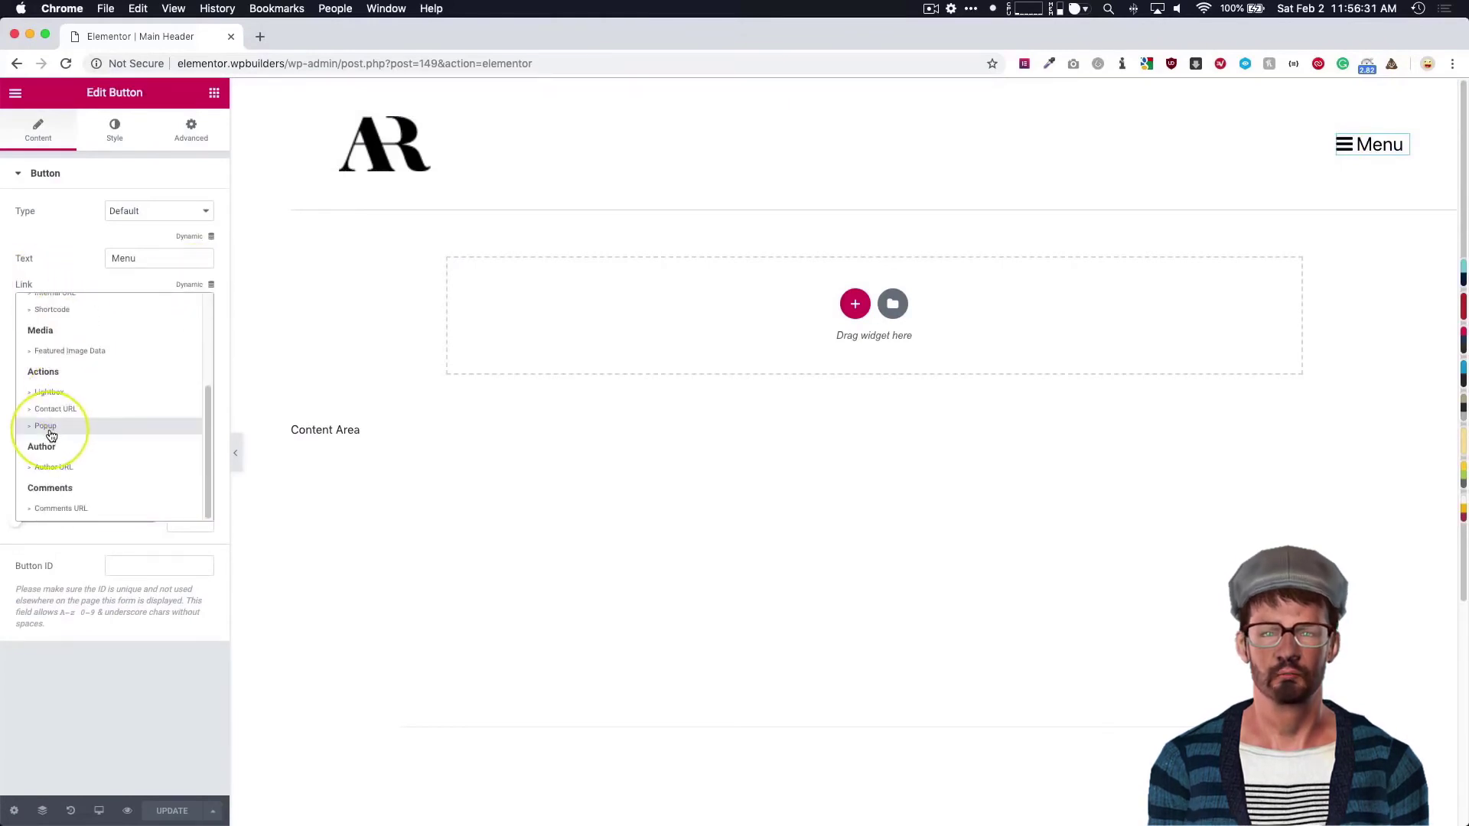
left_click(47, 427)
left_click(67, 307)
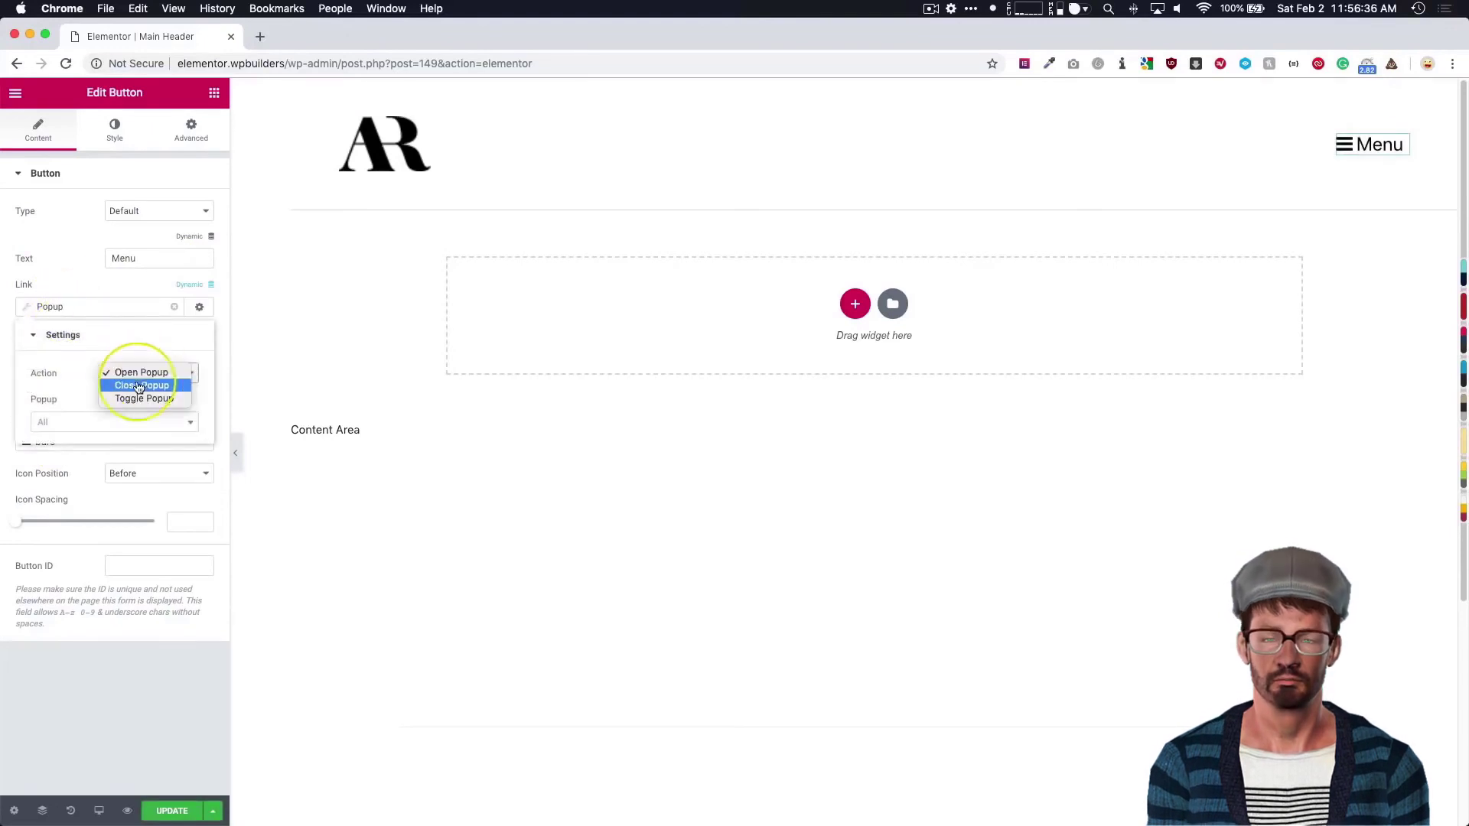
left_click(142, 398)
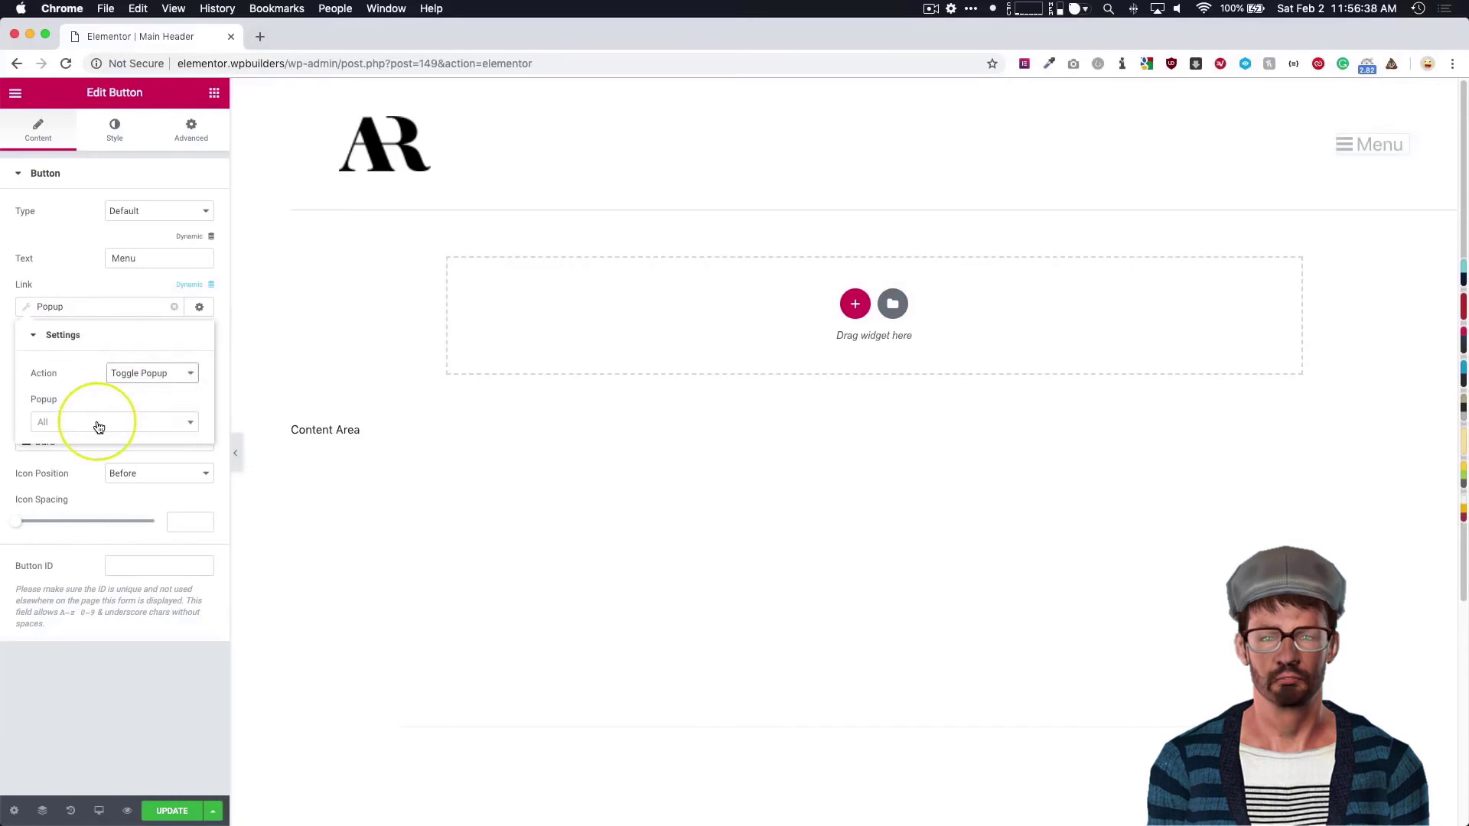
left_click(99, 424)
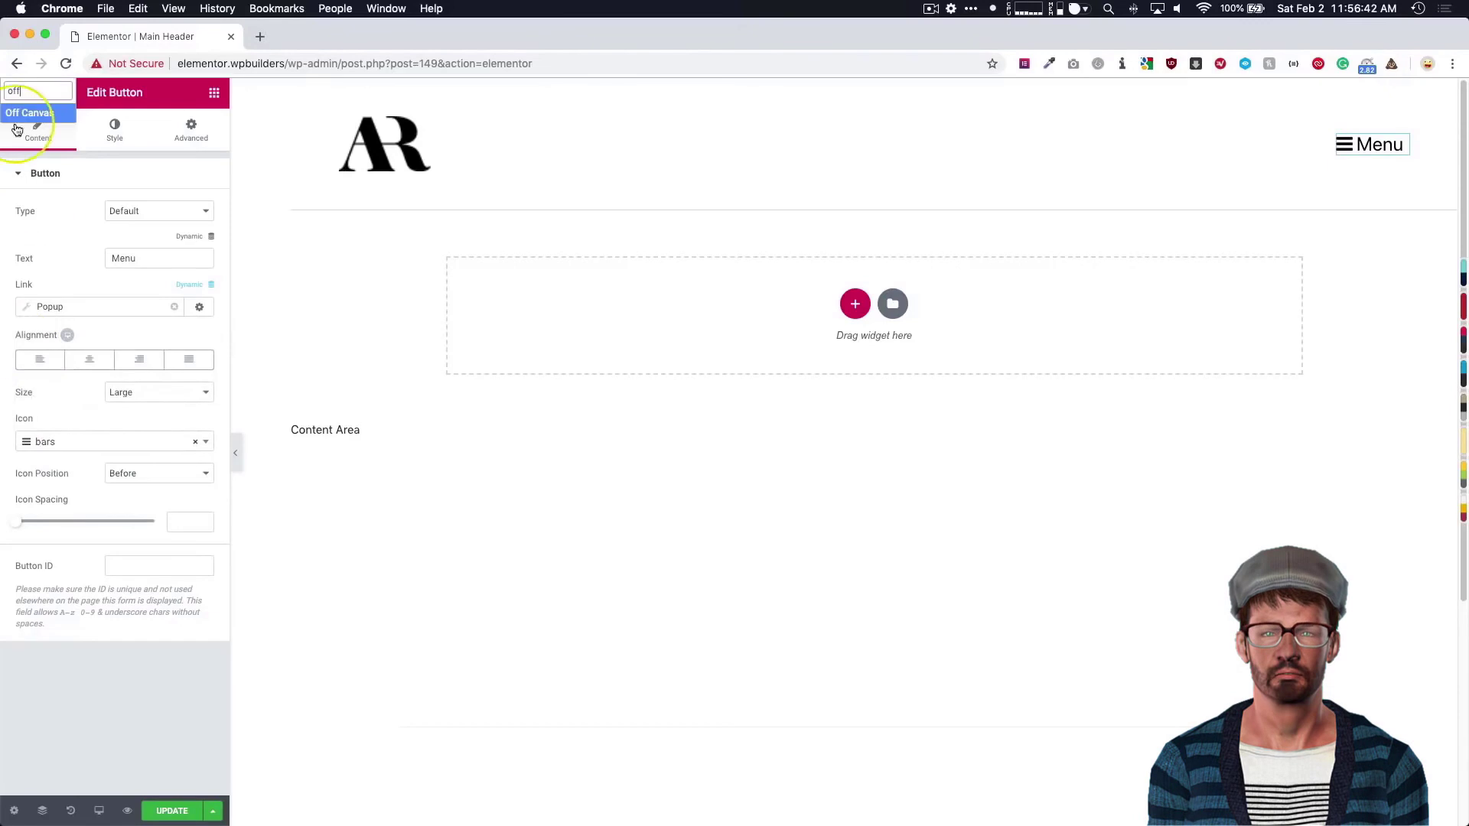
left_click(14, 120)
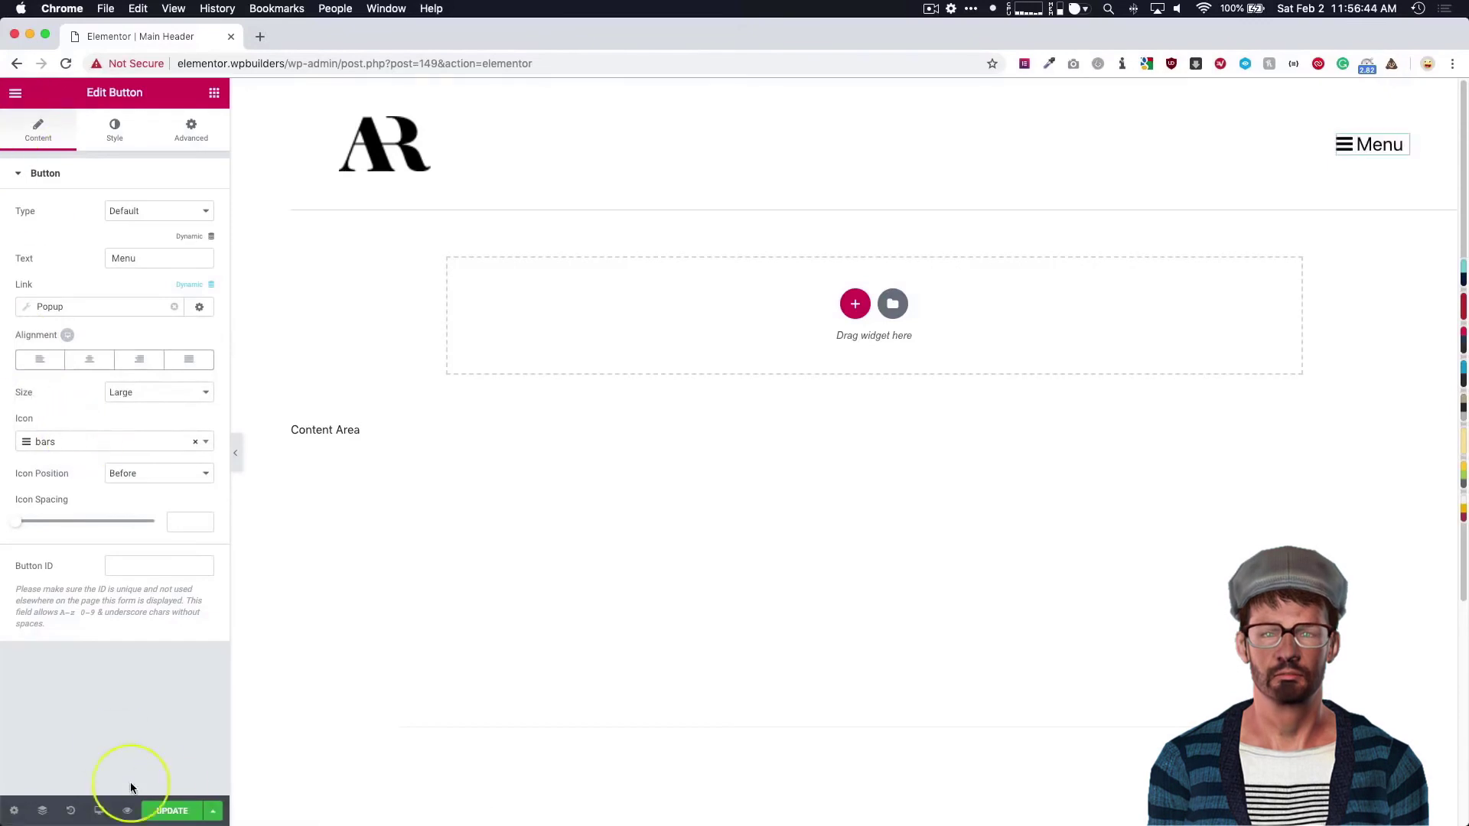
Save the header template and exit the editor to the site's front page.
left_click(15, 93)
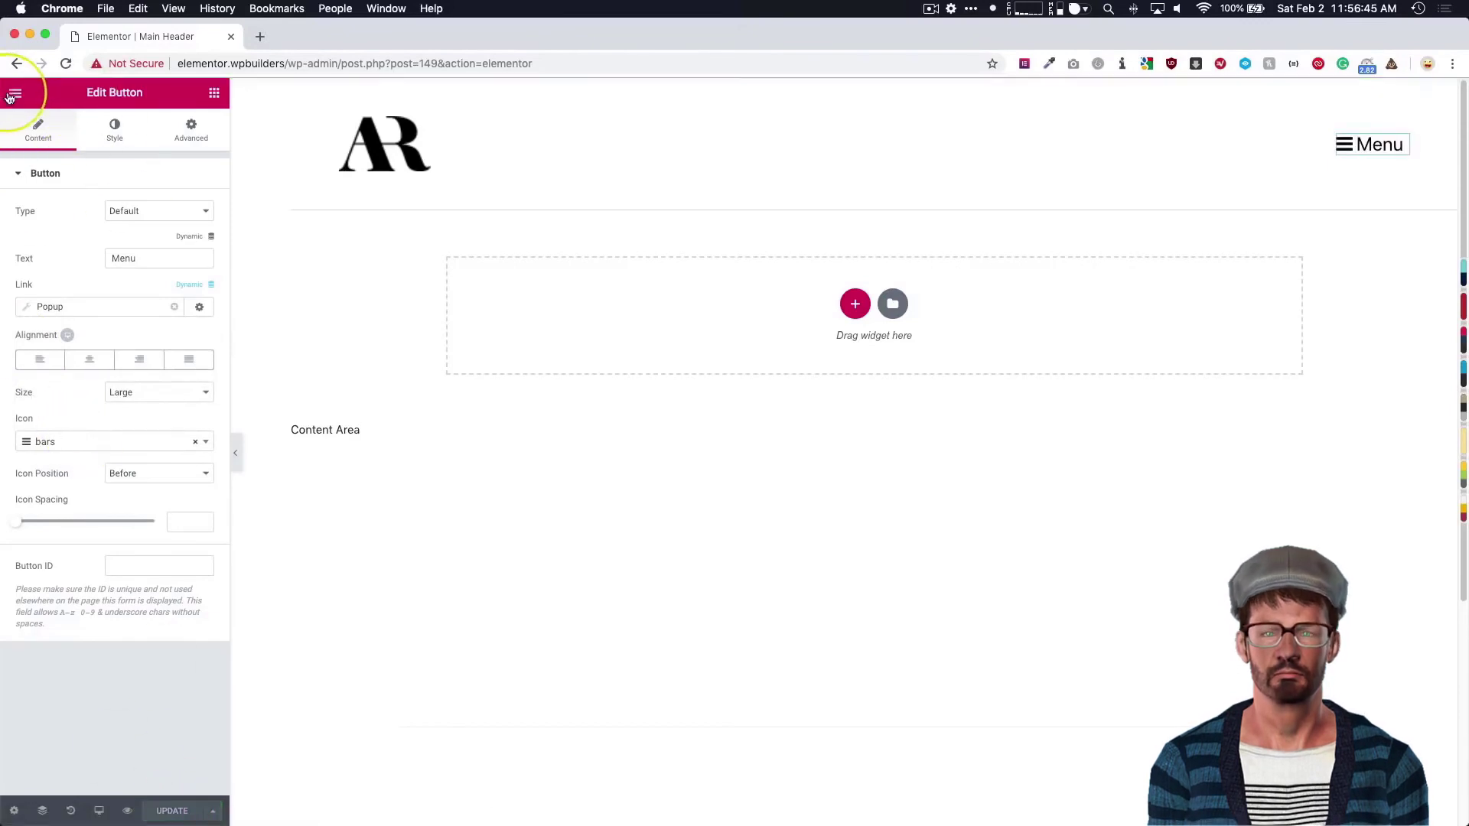
left_click(103, 491)
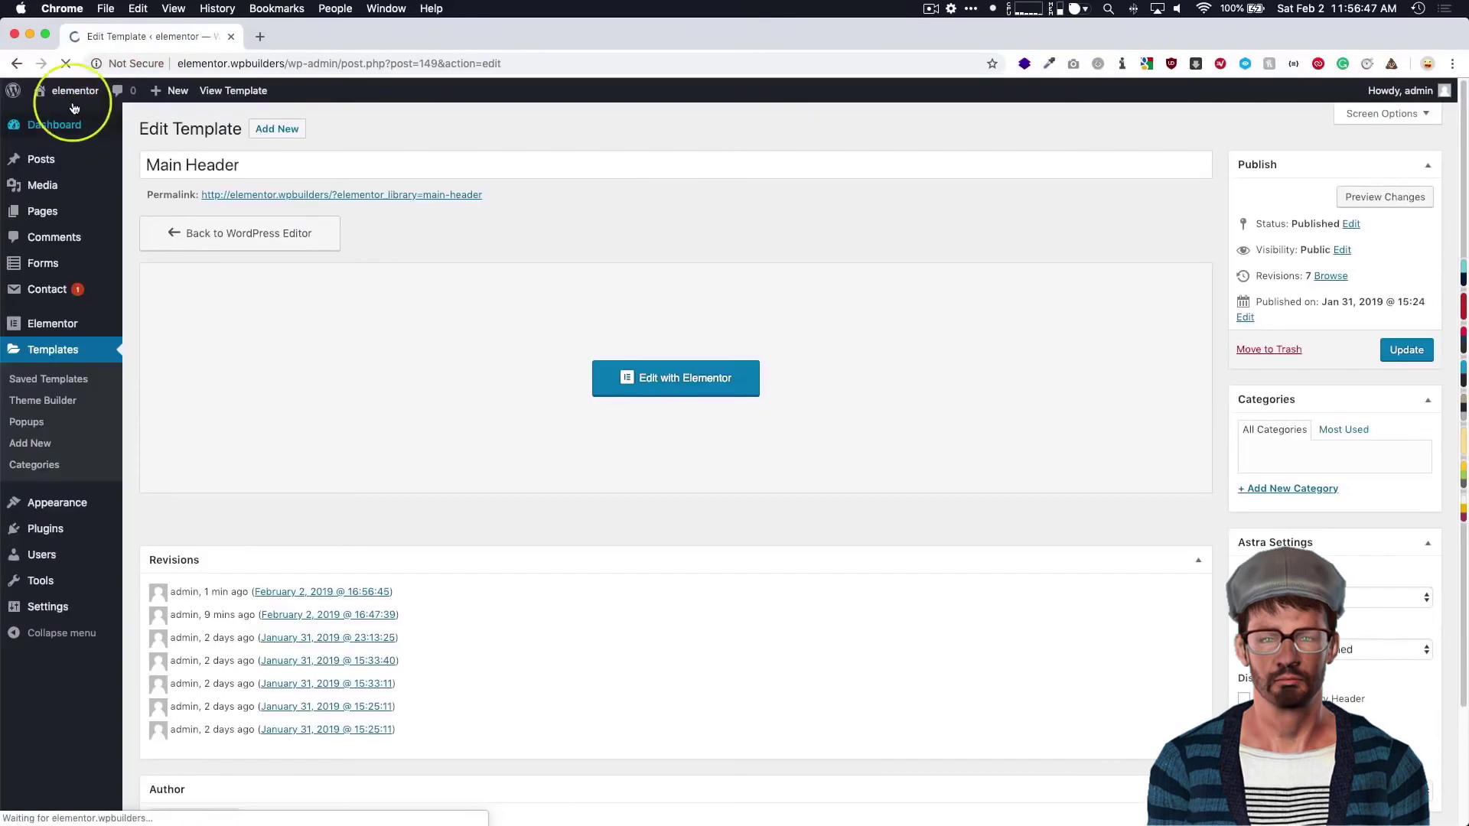
left_click(67, 94)
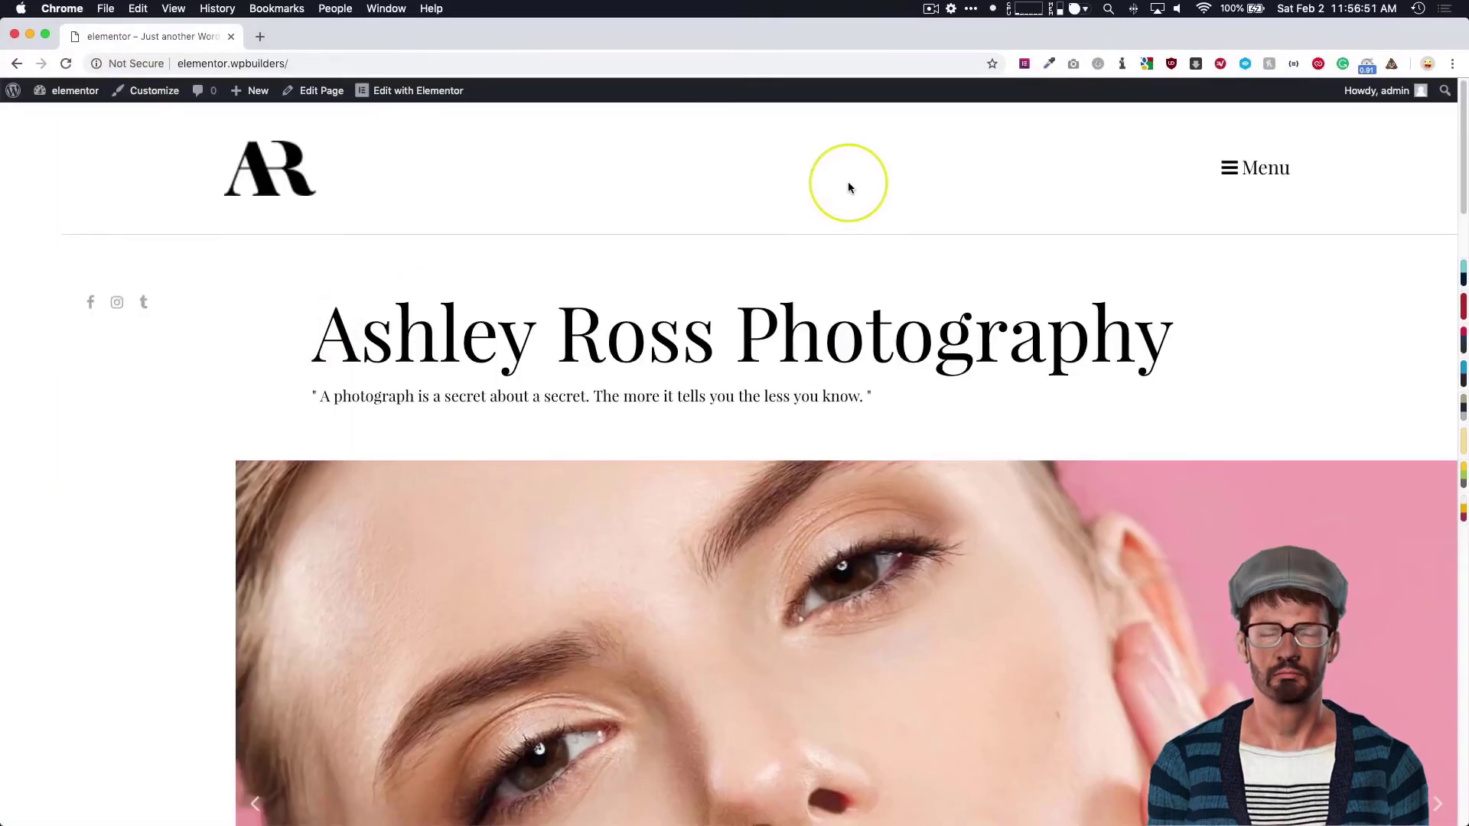
Test the header's Menu button by opening the off-canvas popup and dismissing it several times.
left_click(1255, 166)
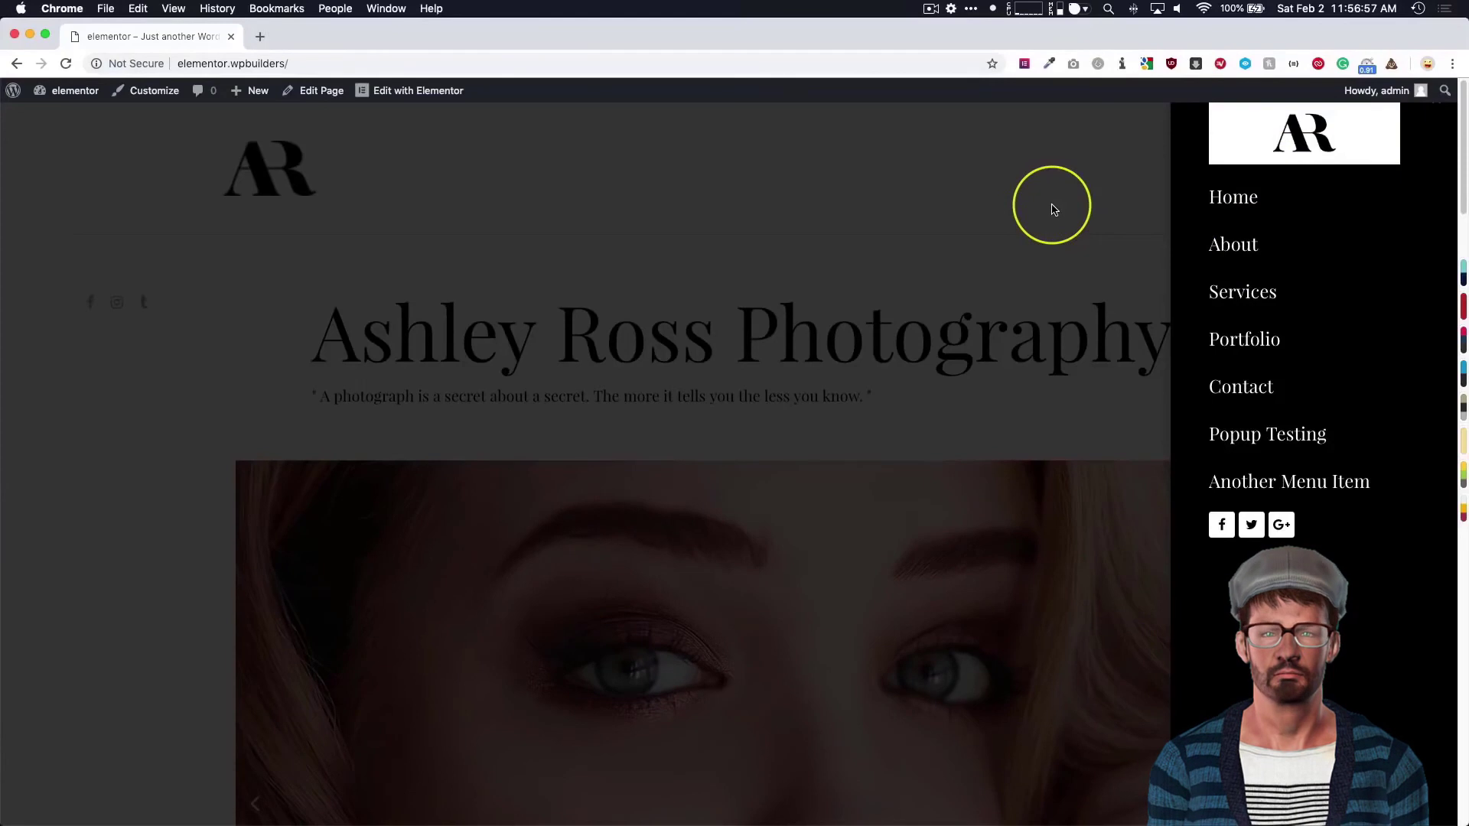
left_click(1052, 209)
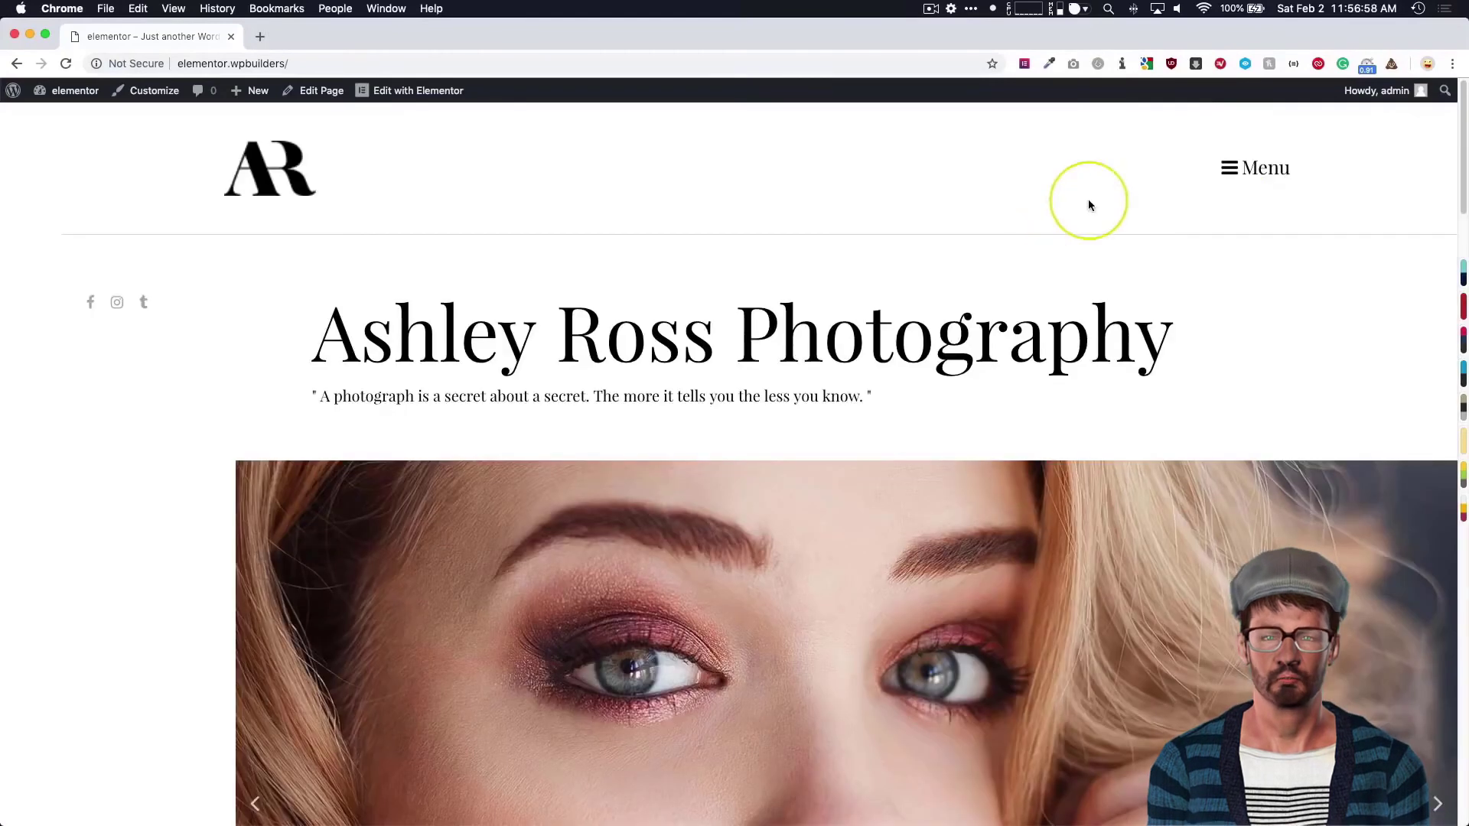
left_click(1233, 175)
left_click(1000, 207)
left_click(1229, 165)
left_click(990, 221)
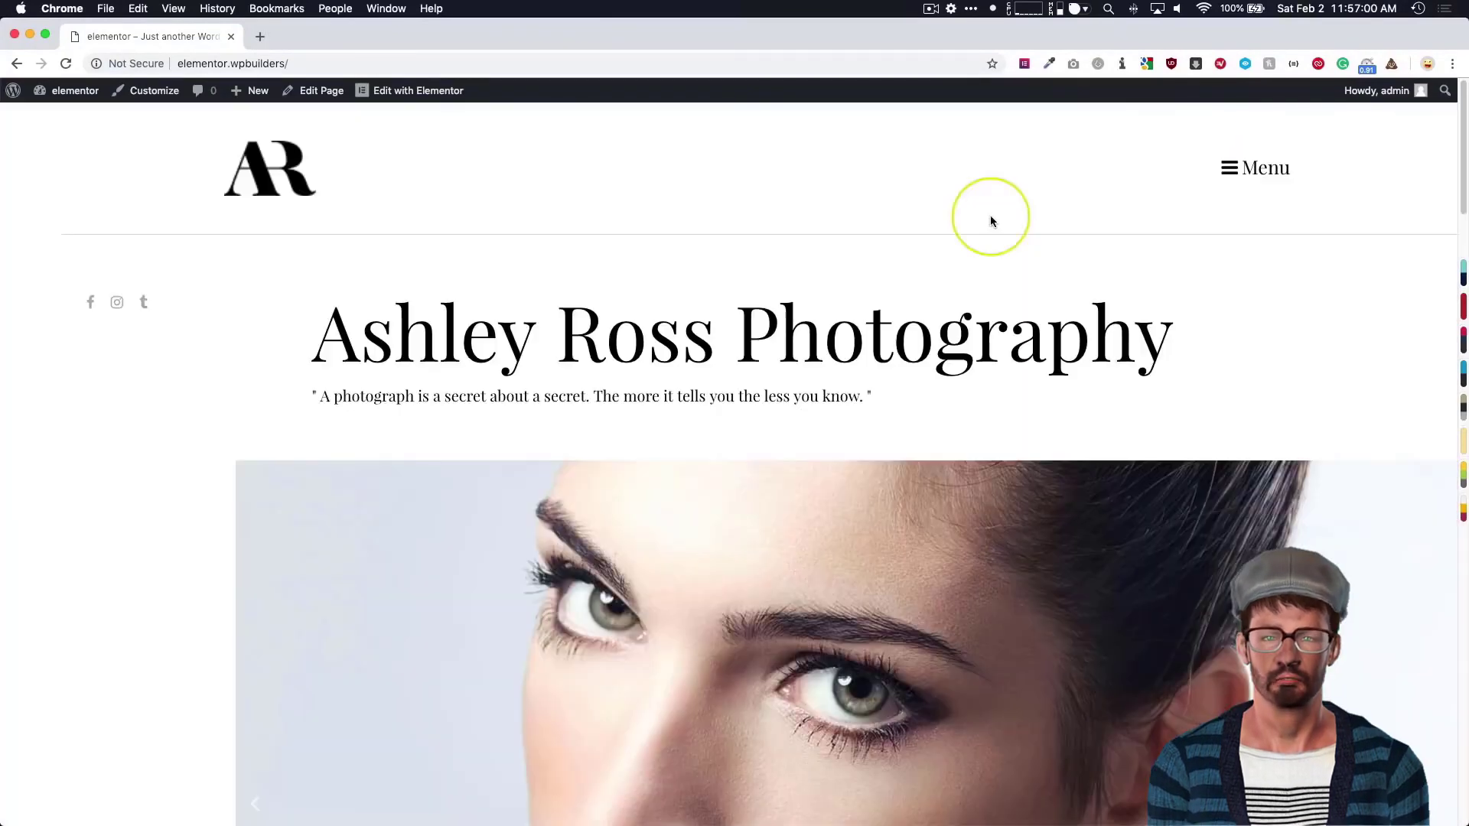
Open the Off Canvas popup for editing in Elementor and set its entrance animation to Fade In Right.
mouse_move(429, 90)
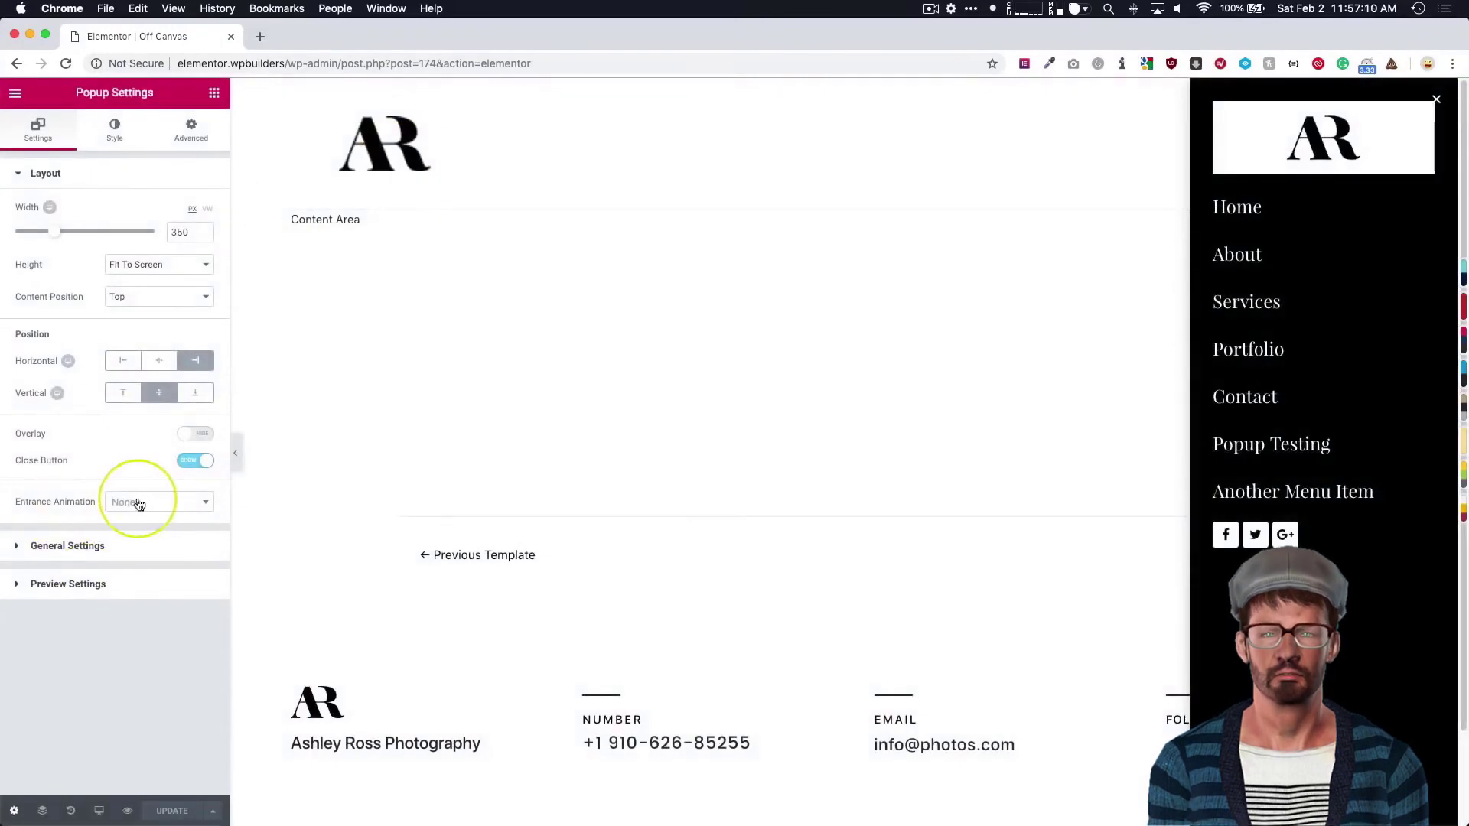
left_click(139, 504)
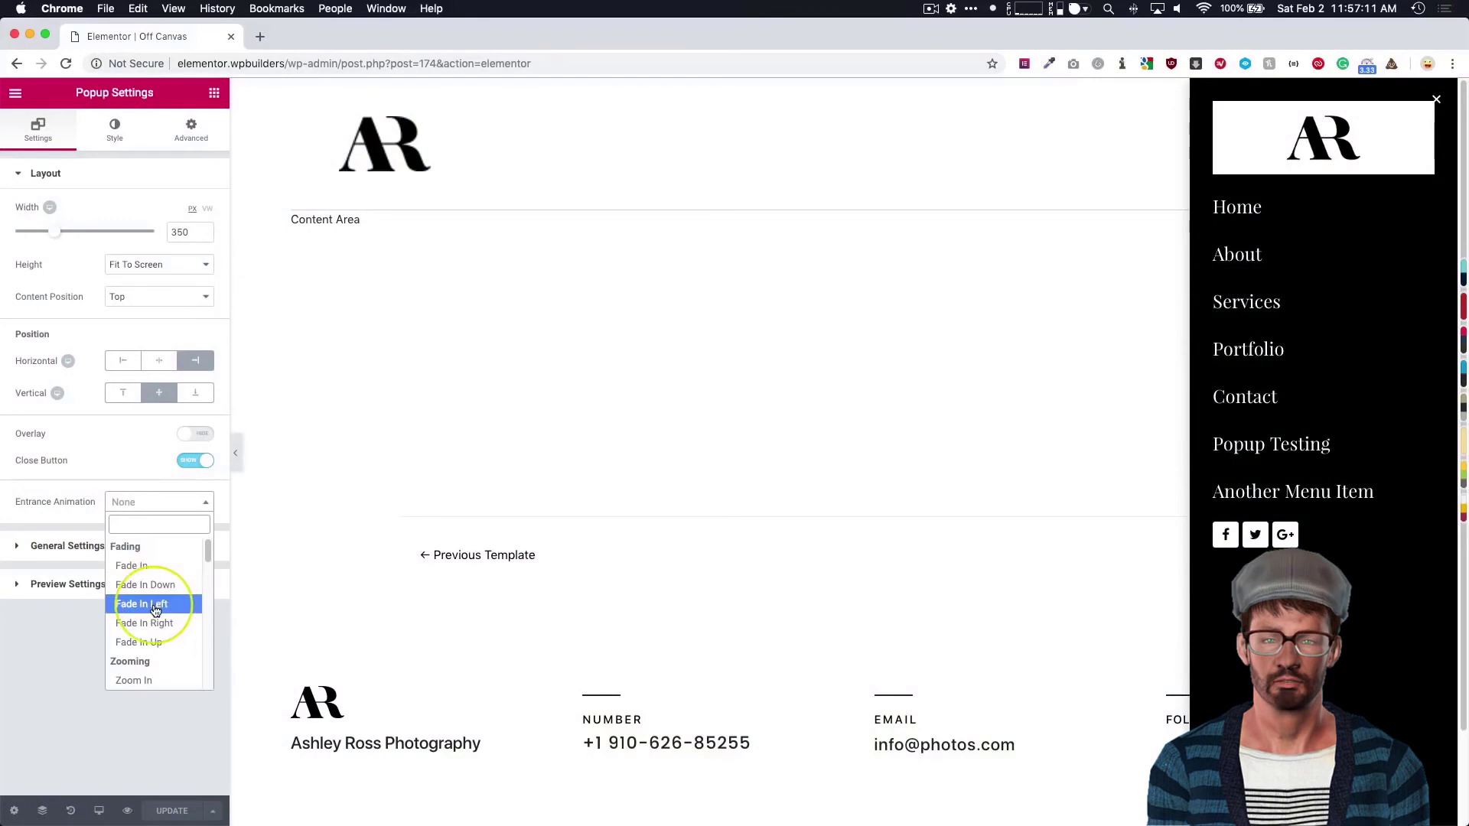
left_click(153, 607)
left_click(138, 505)
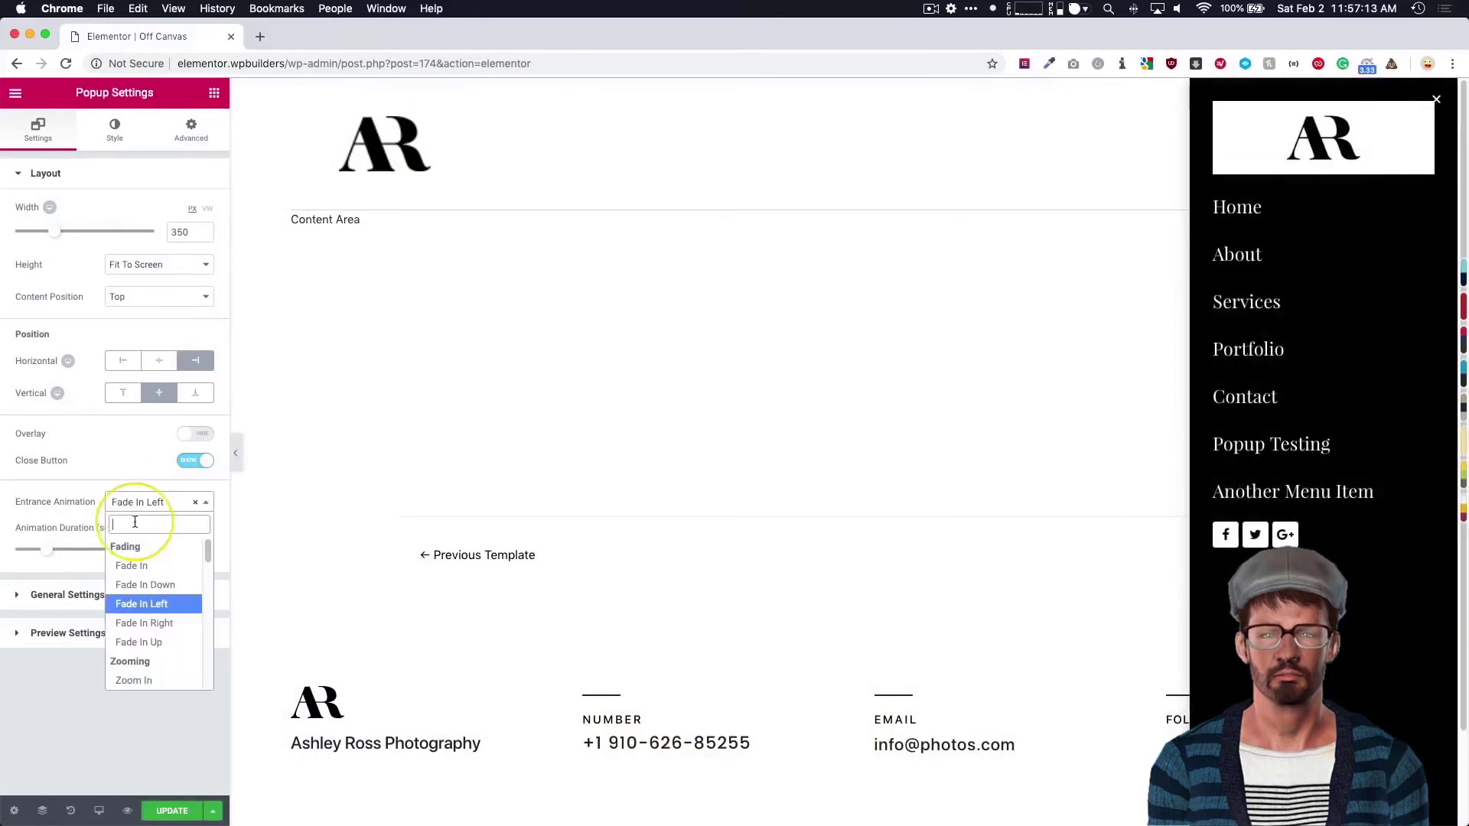
left_click(138, 626)
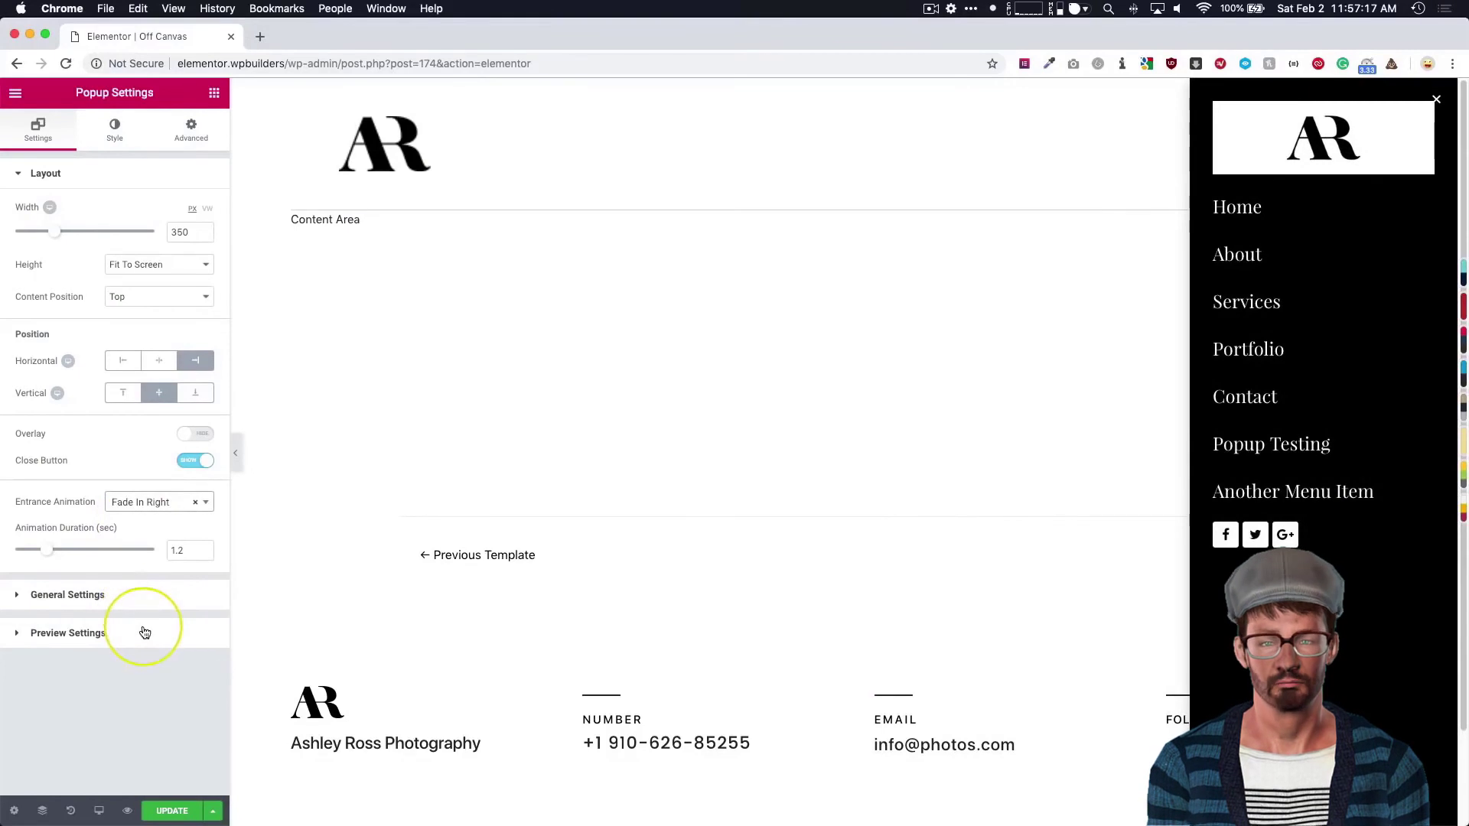
left_click(192, 440)
left_click(193, 441)
left_click(139, 505)
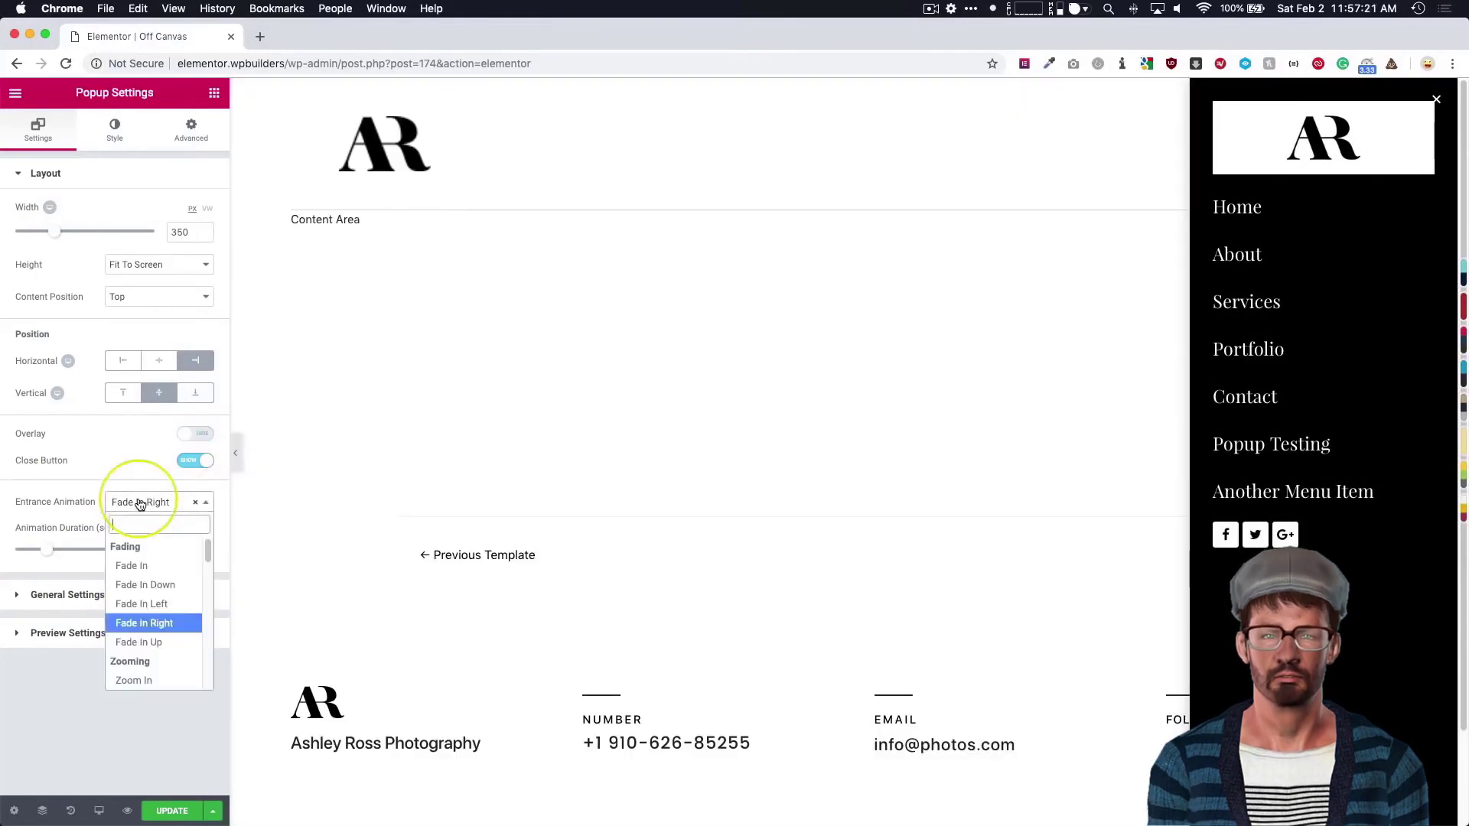
left_click(142, 625)
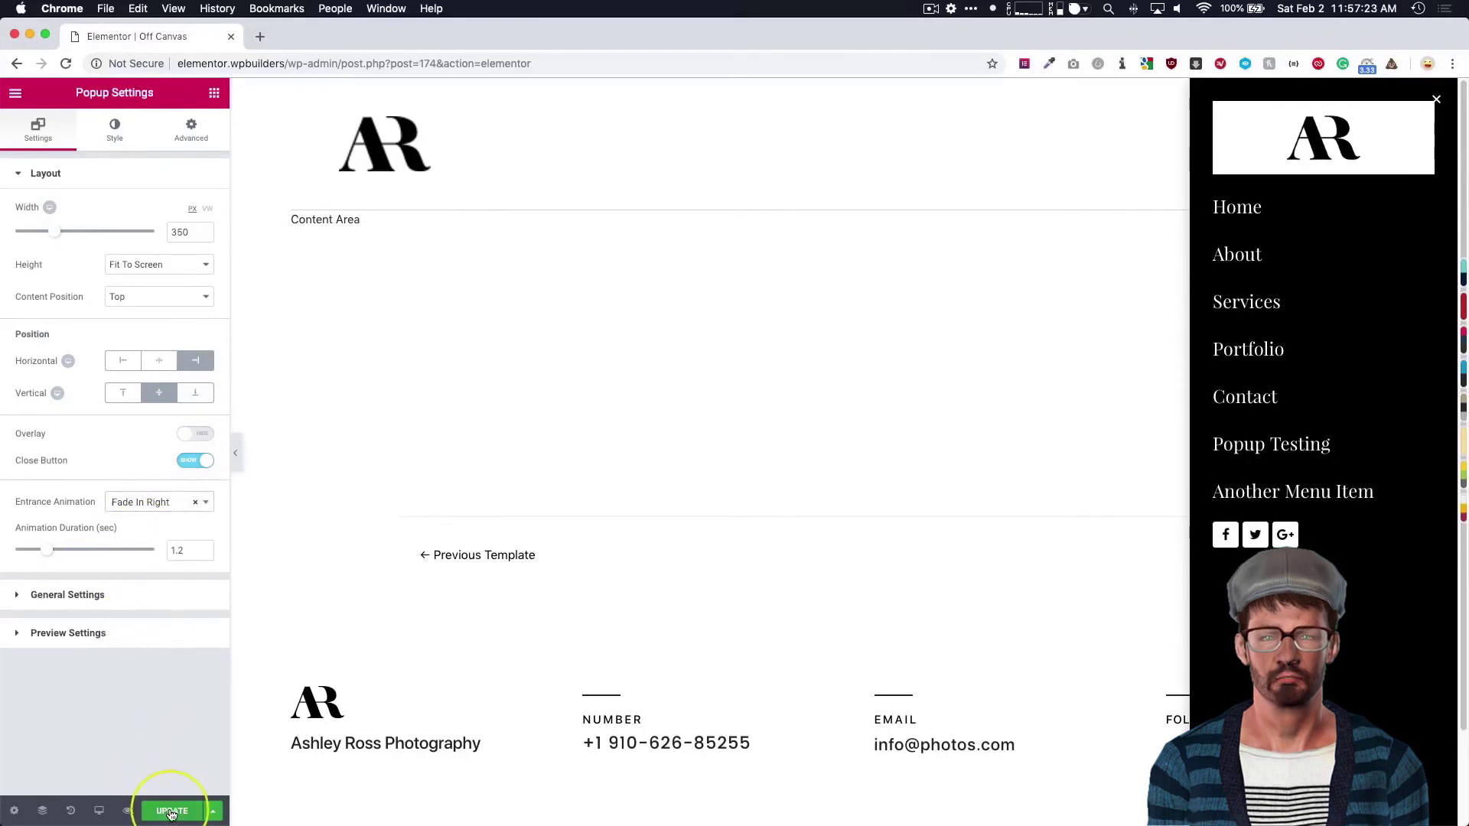
Save the Off Canvas popup without adding display conditions and go to the site's front page.
left_click(171, 812)
left_click(1067, 758)
left_click(15, 92)
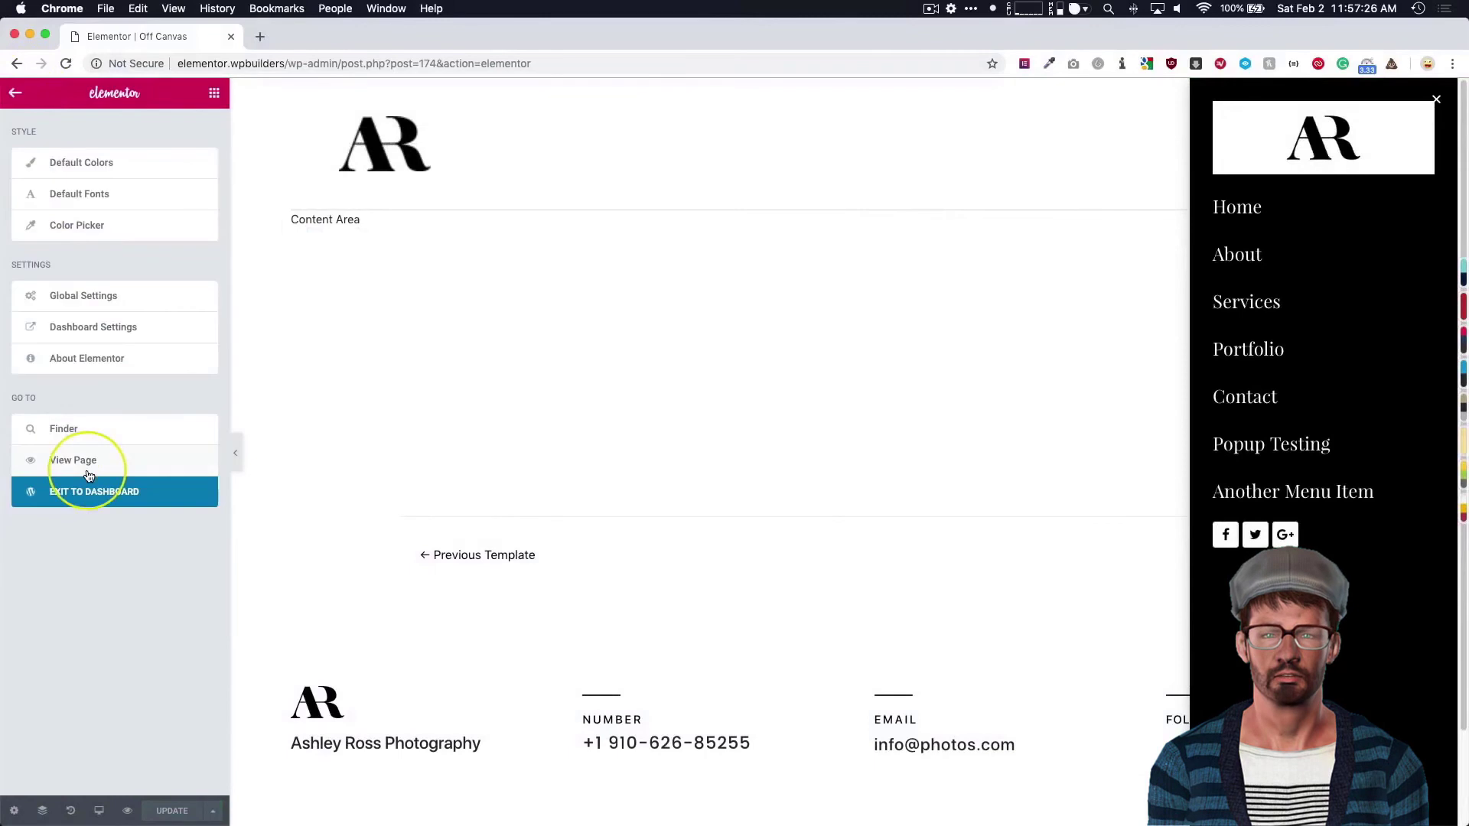
left_click(88, 463)
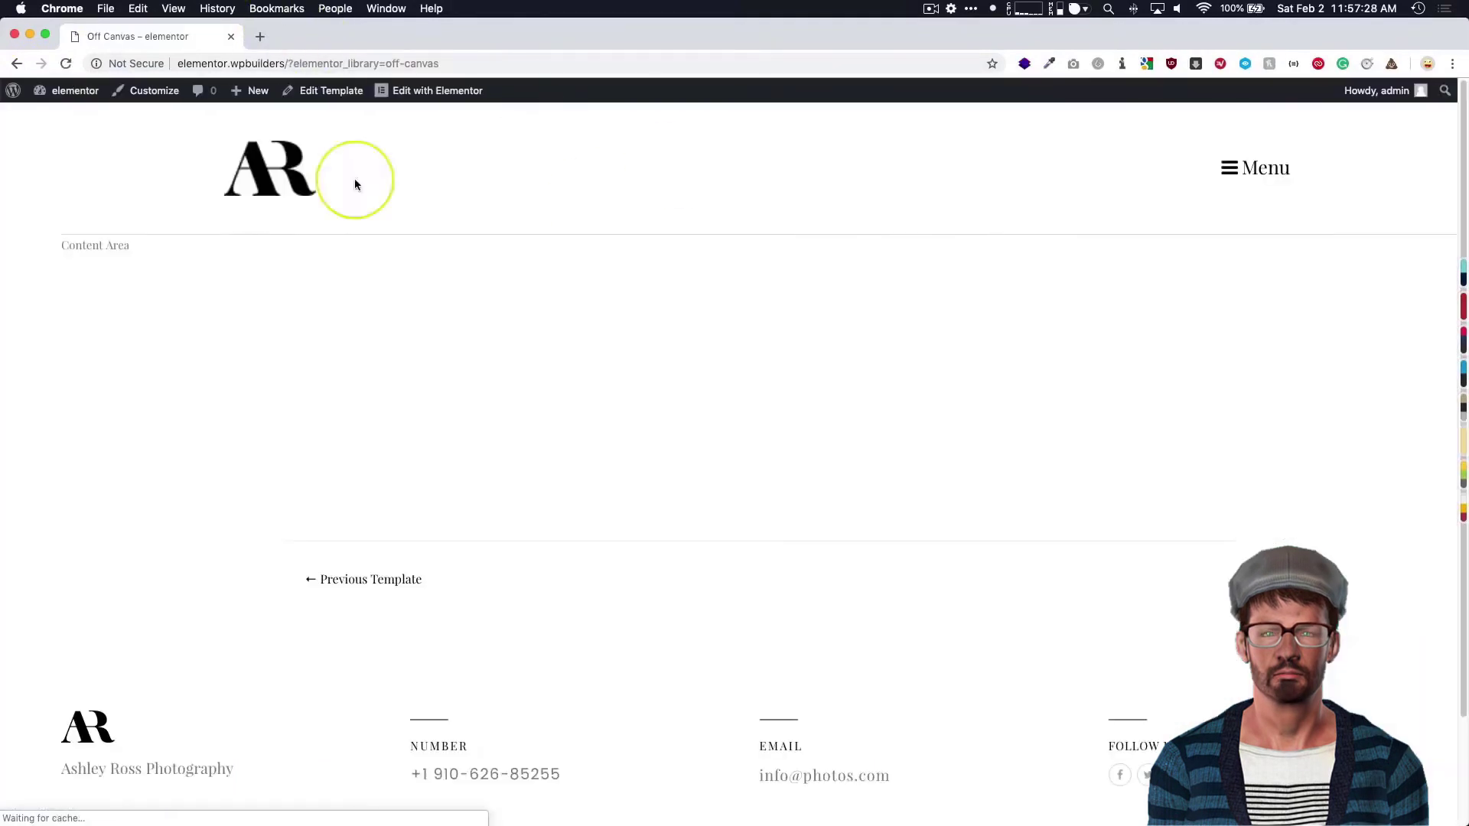
left_click(247, 181)
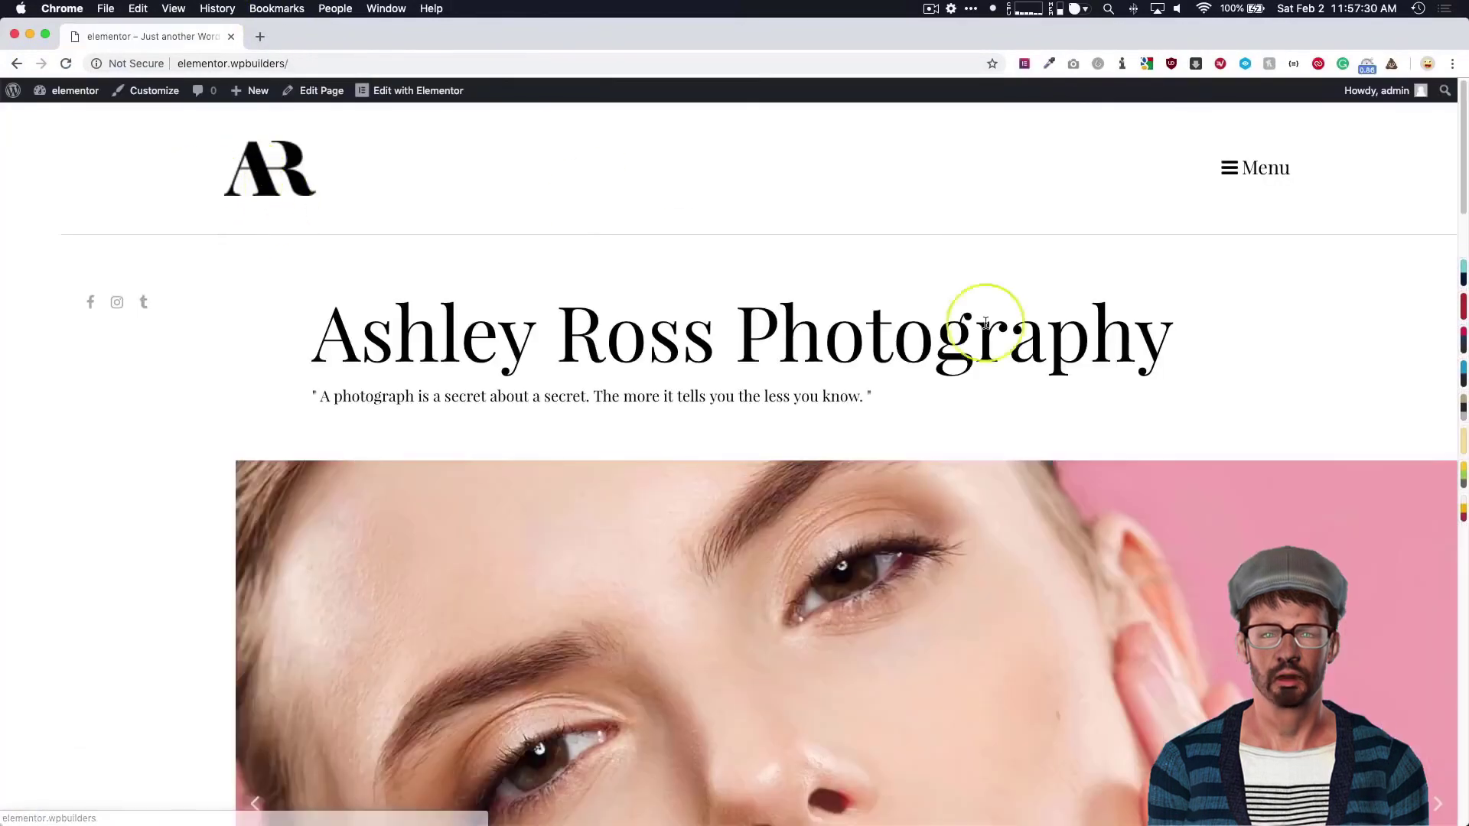
Check the popup's entrance animation by repeatedly opening it from the Menu button and dismissing it.
left_click(1247, 177)
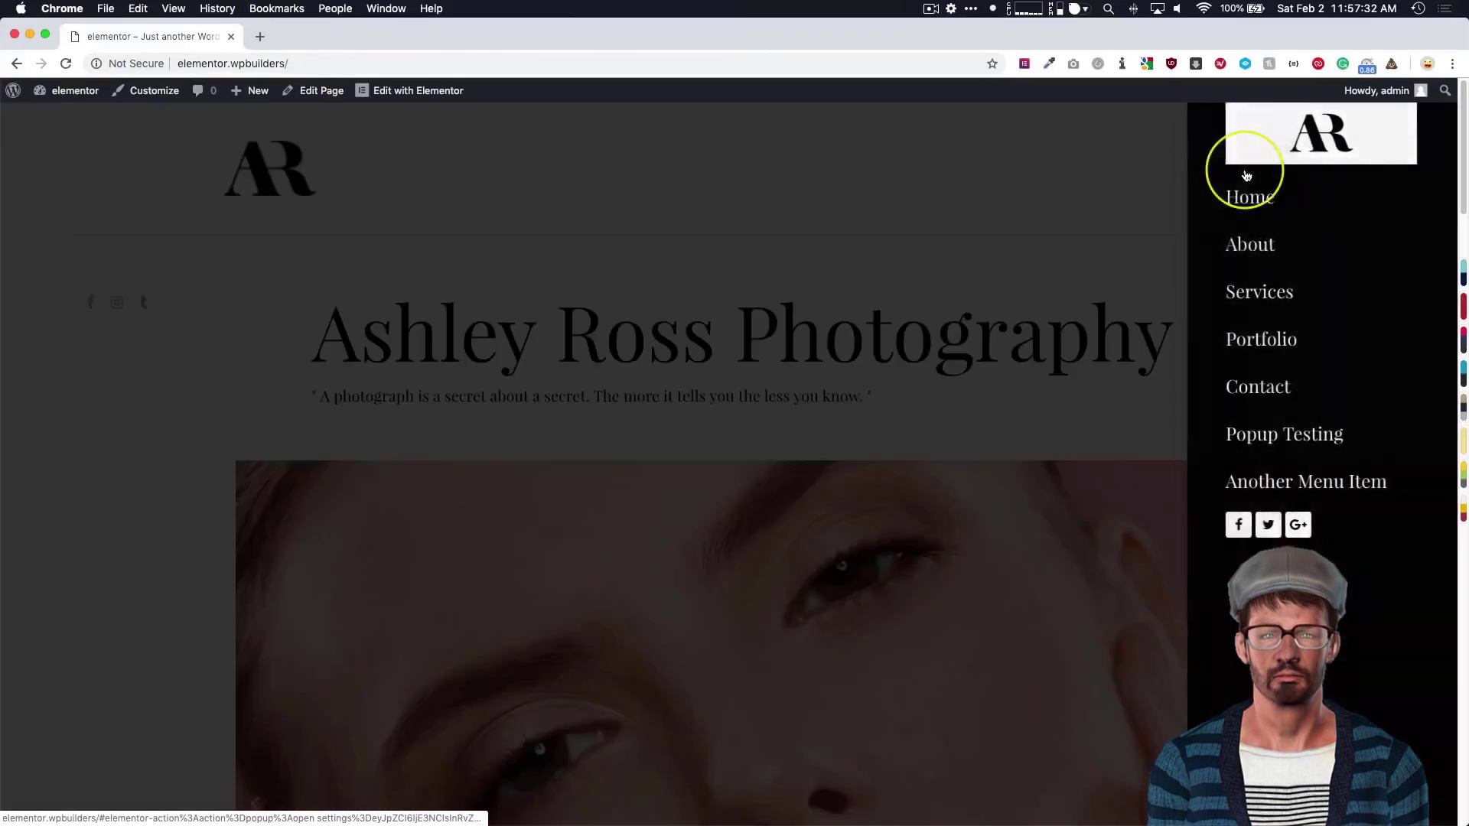
left_click(1034, 208)
left_click(1261, 172)
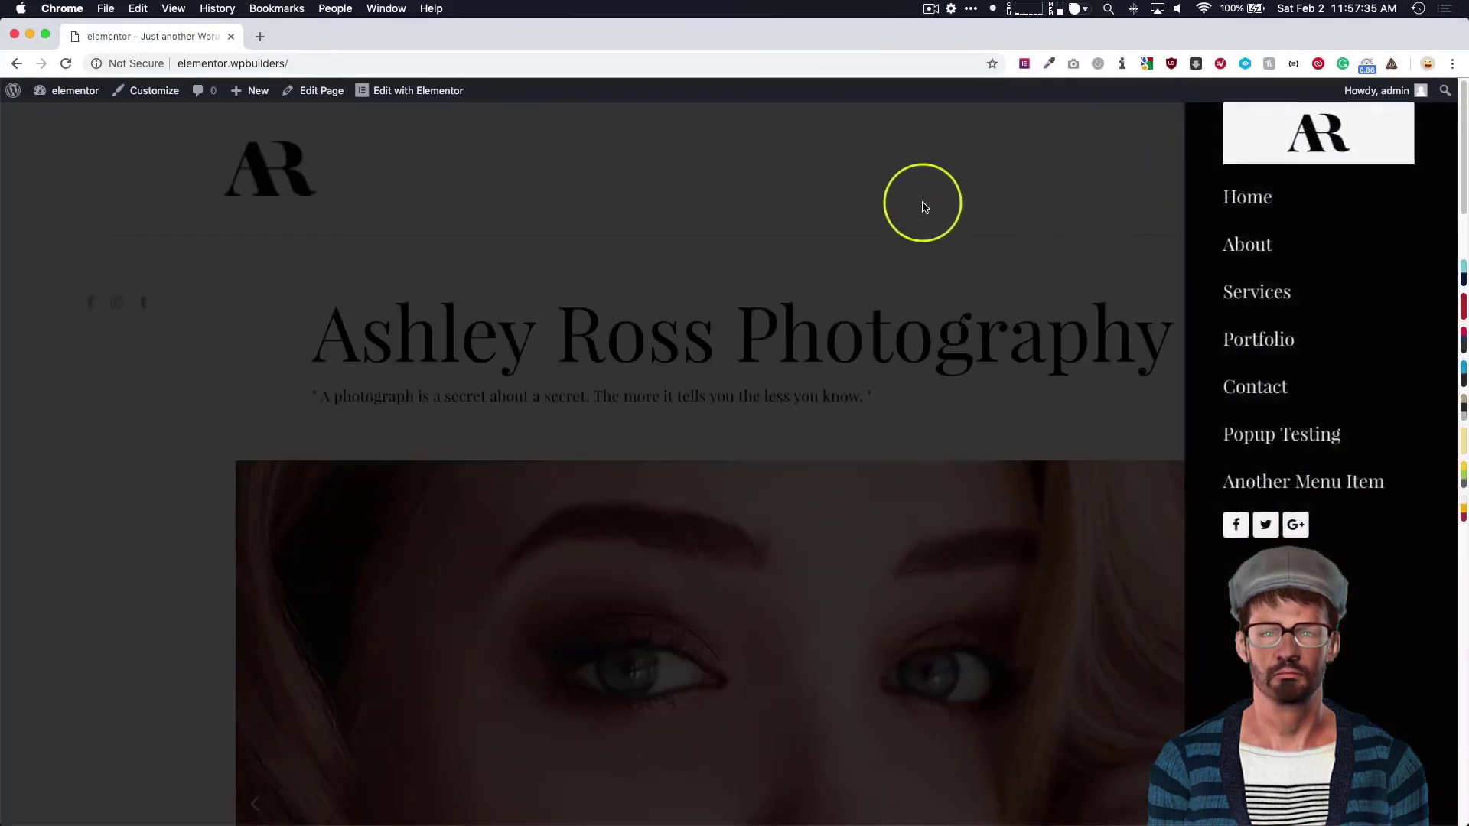
left_click(930, 206)
left_click(1226, 166)
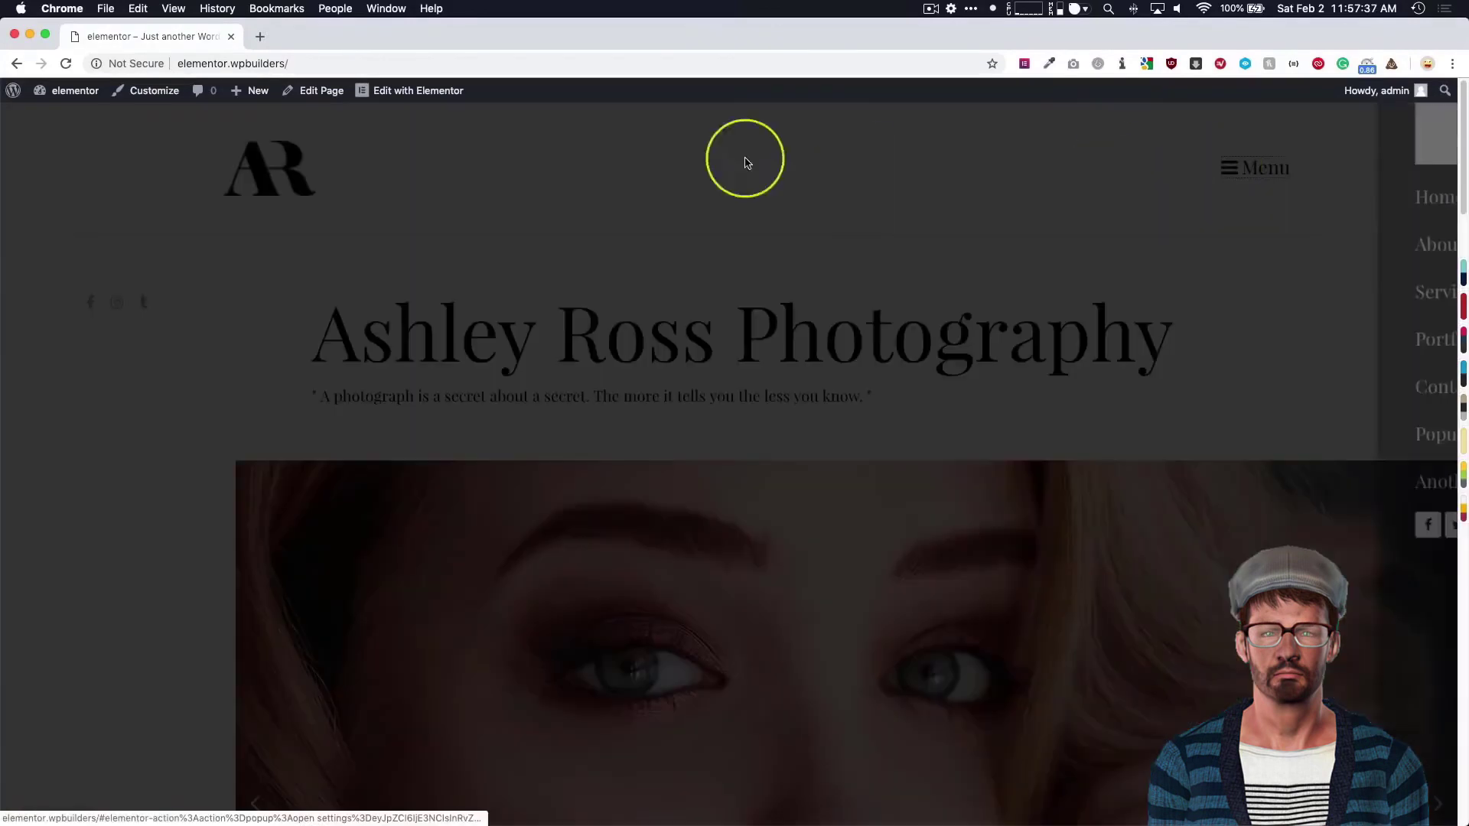
left_click(574, 151)
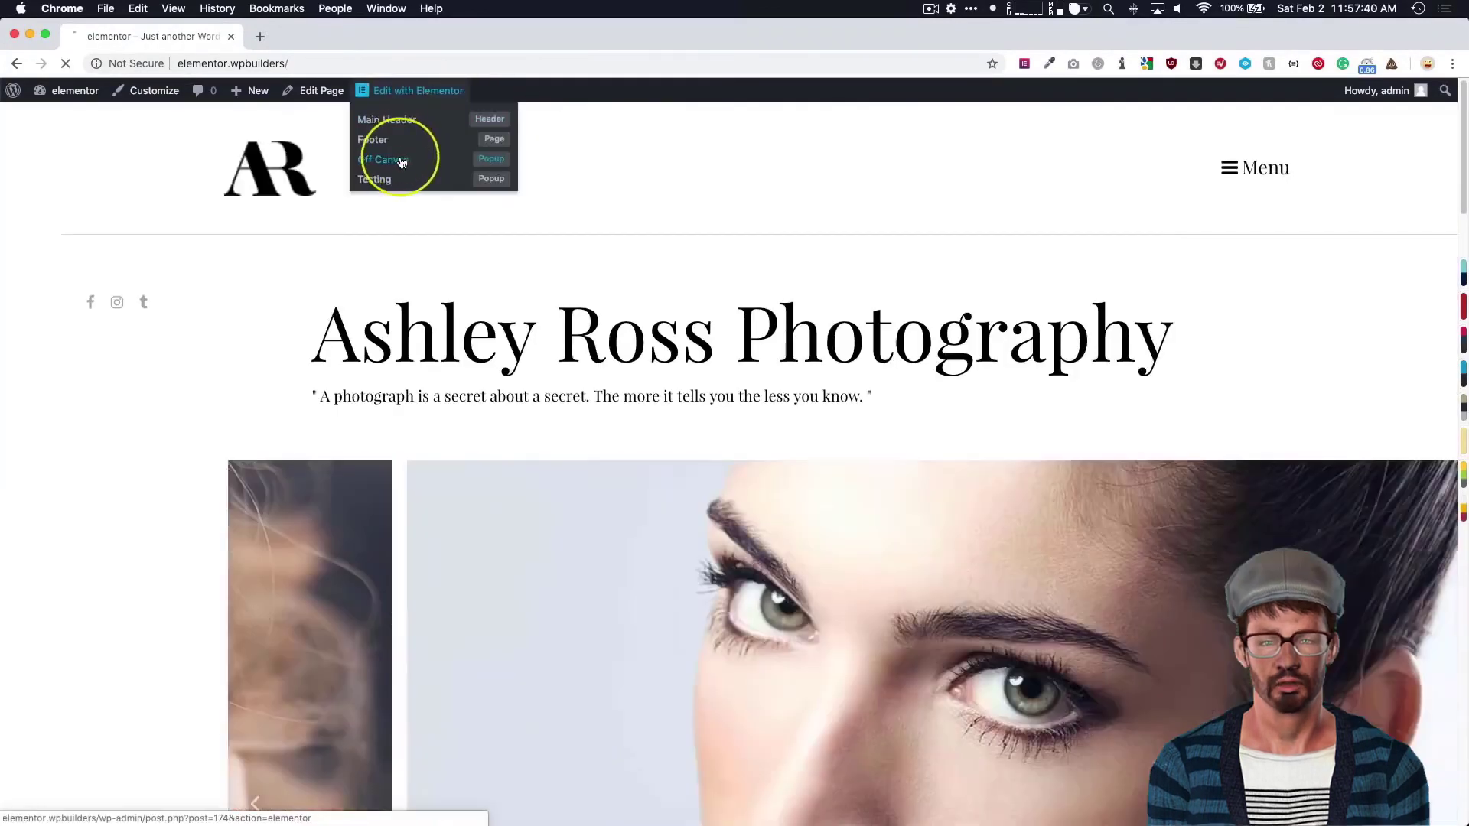
Reopen the Off Canvas popup in Elementor and turn on its overlay in the popup settings.
left_click(410, 156)
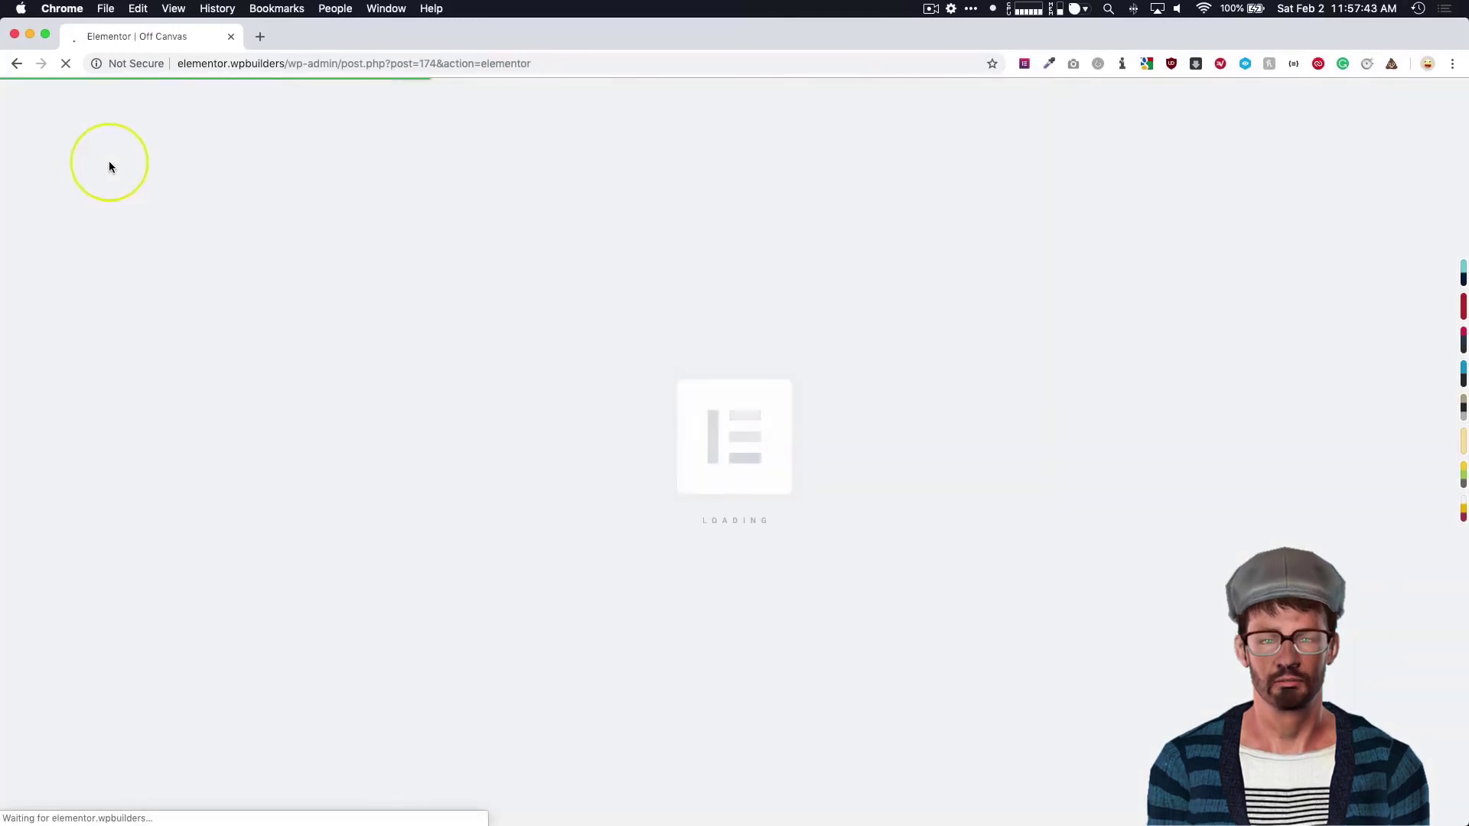
left_click(115, 126)
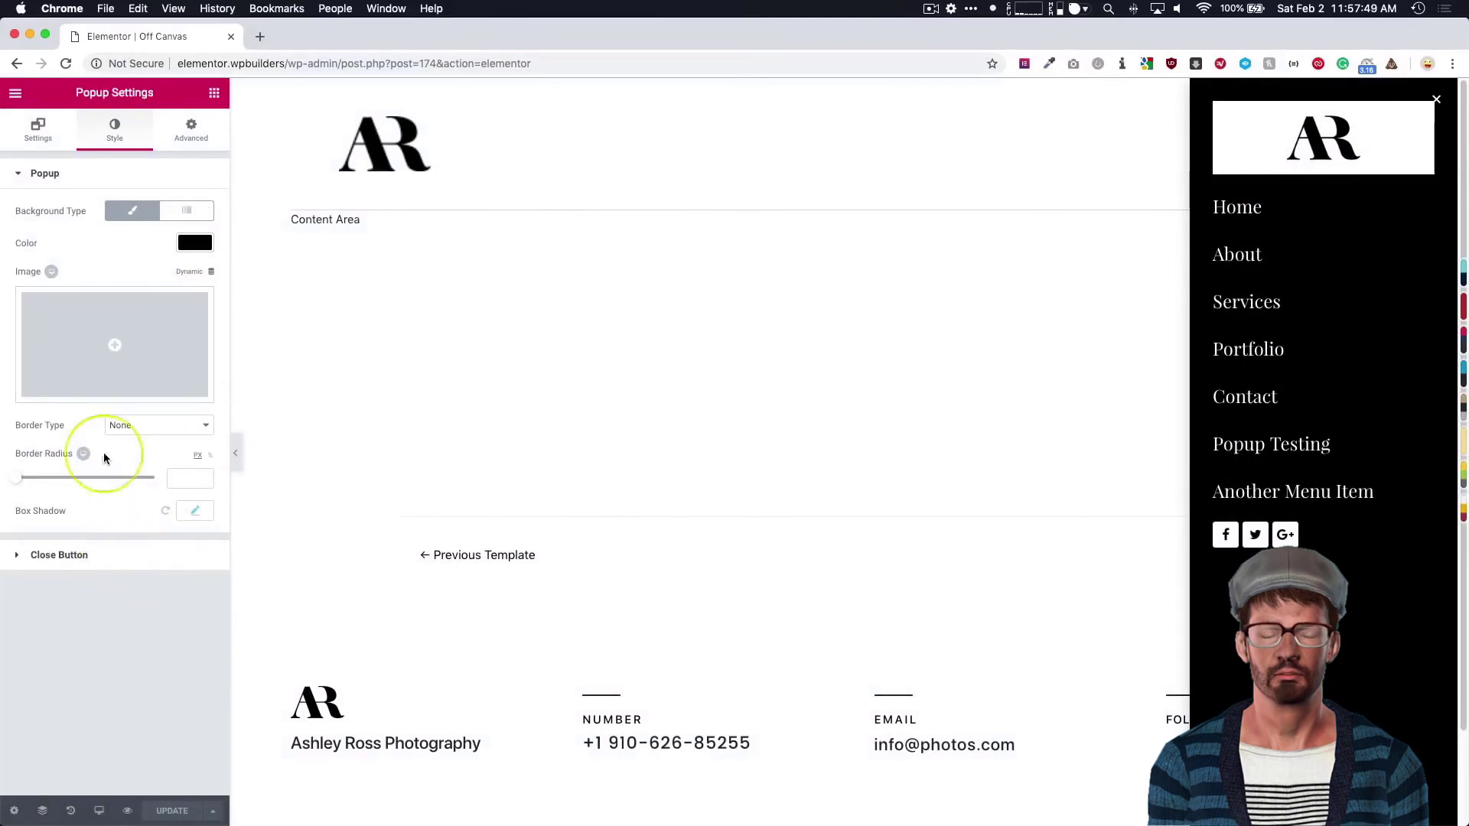
left_click(38, 129)
left_click(196, 434)
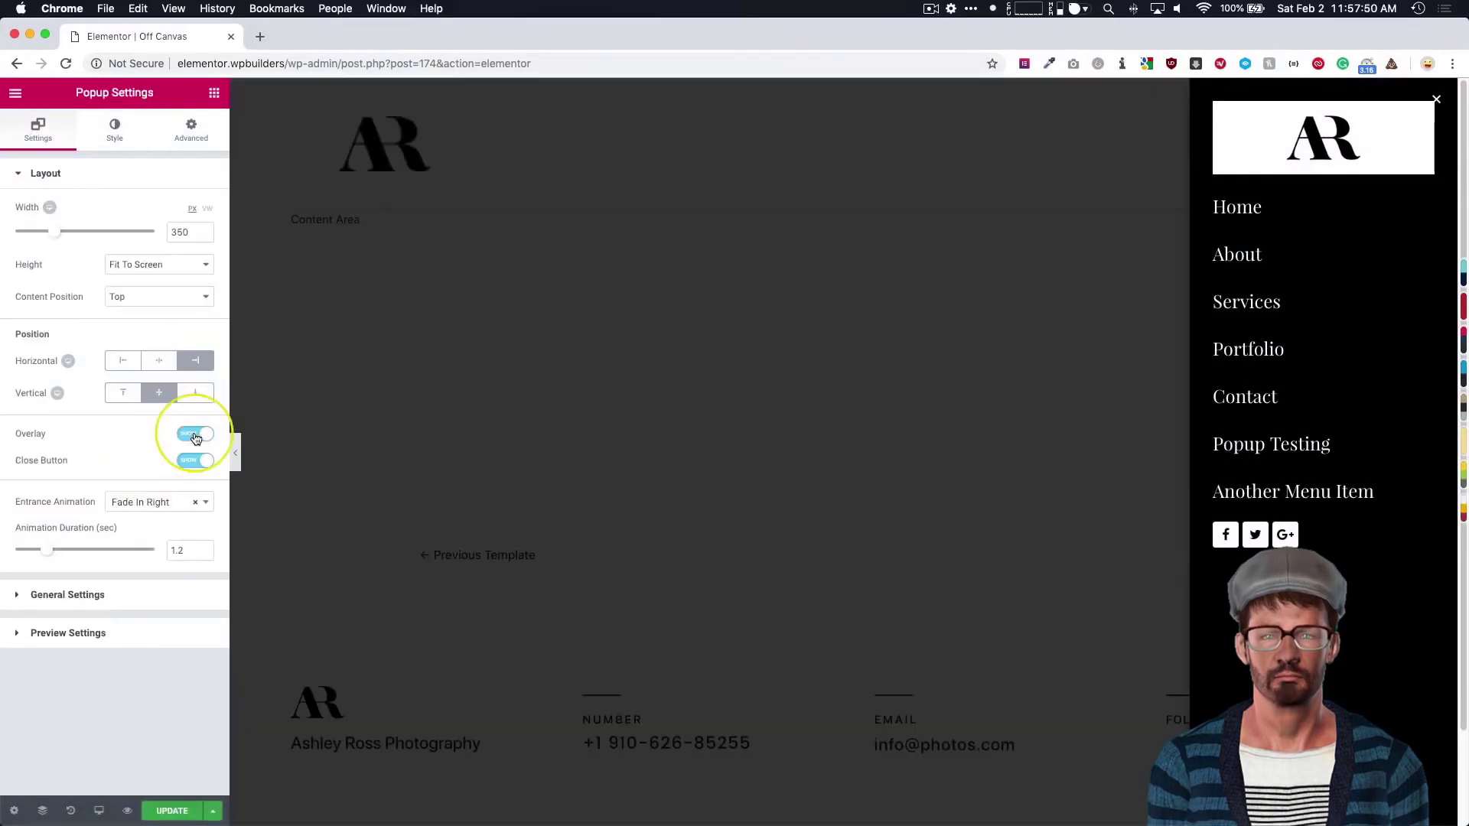
Make the popup overlay's background color fully transparent and save the popup without adding display conditions.
left_click(105, 135)
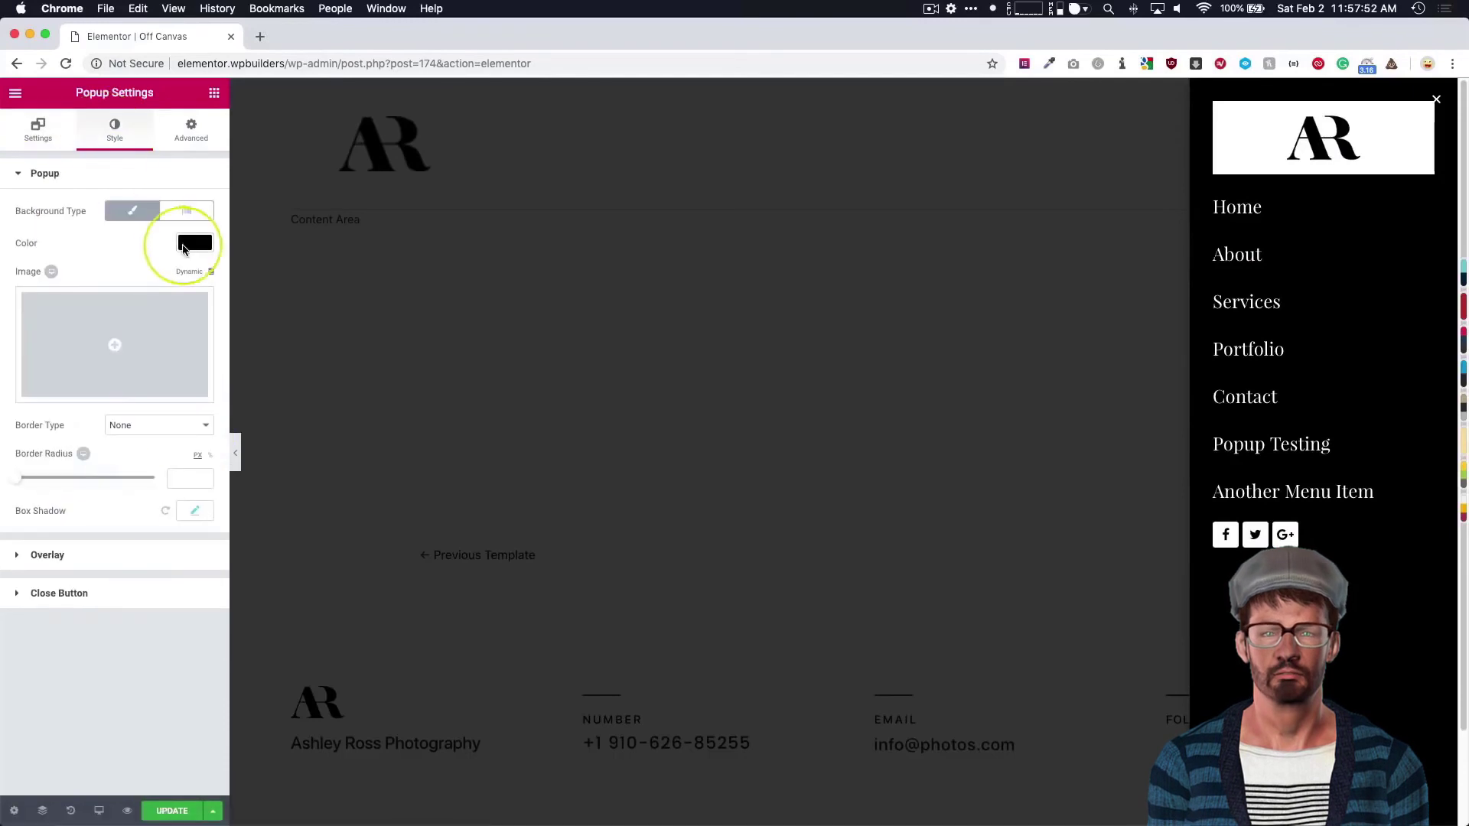
left_click(119, 559)
left_click(195, 281)
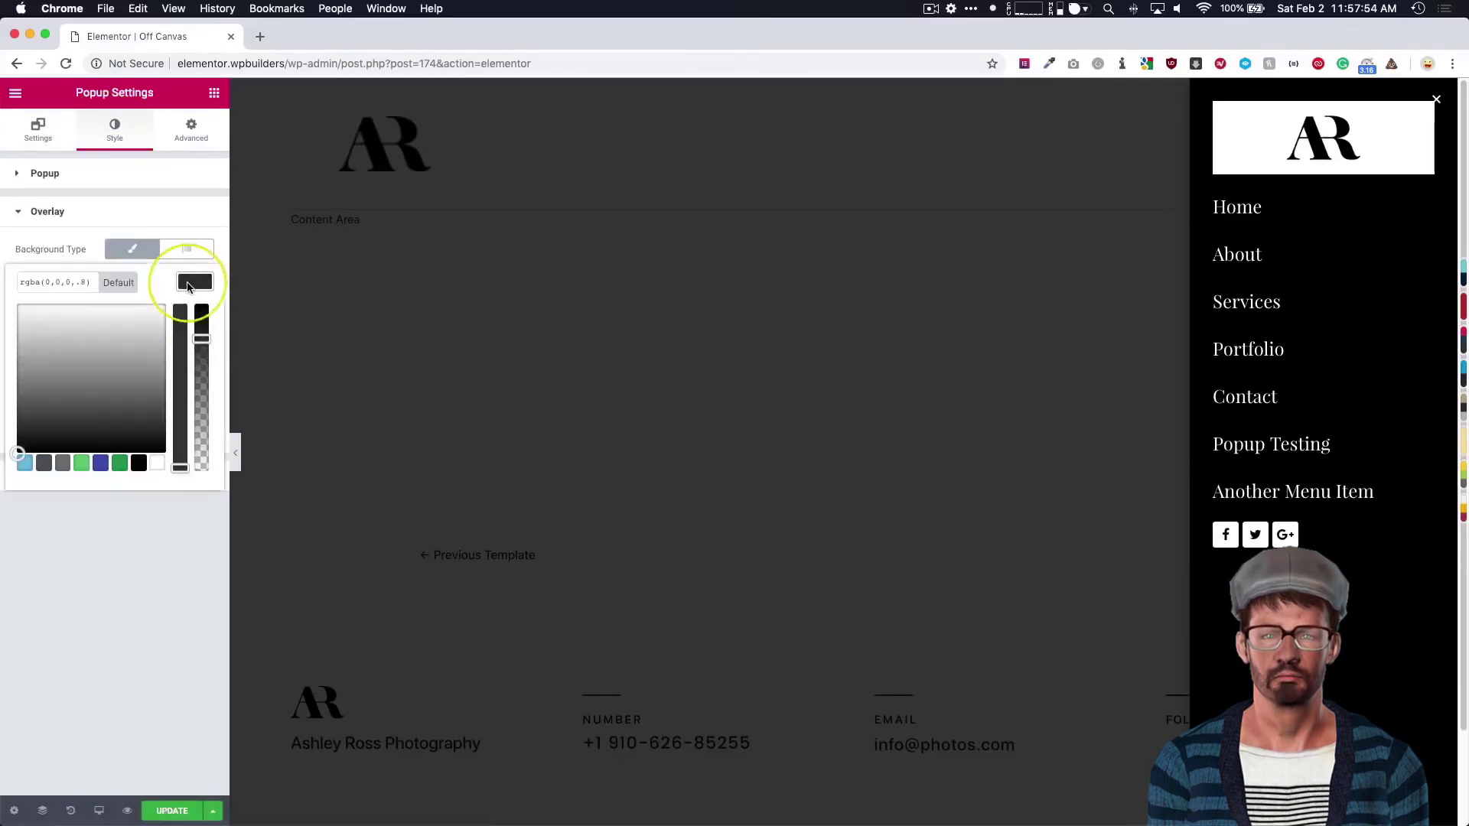
left_click_drag(205, 381, 203, 508)
left_click(201, 565)
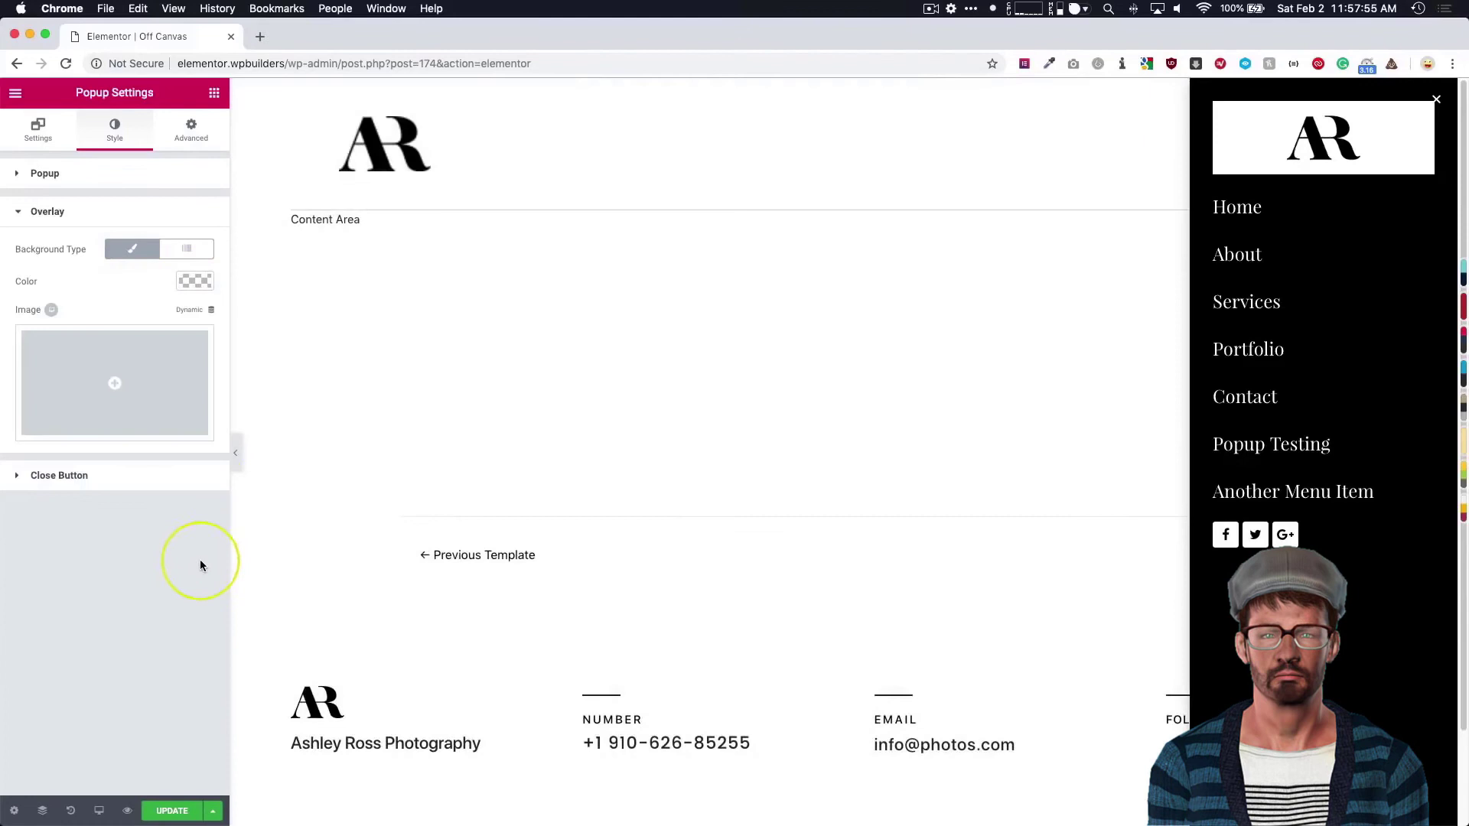
left_click(169, 812)
left_click(1066, 758)
Exit to the site's front page and test opening the popup from the Menu button and dismissing it.
left_click(16, 92)
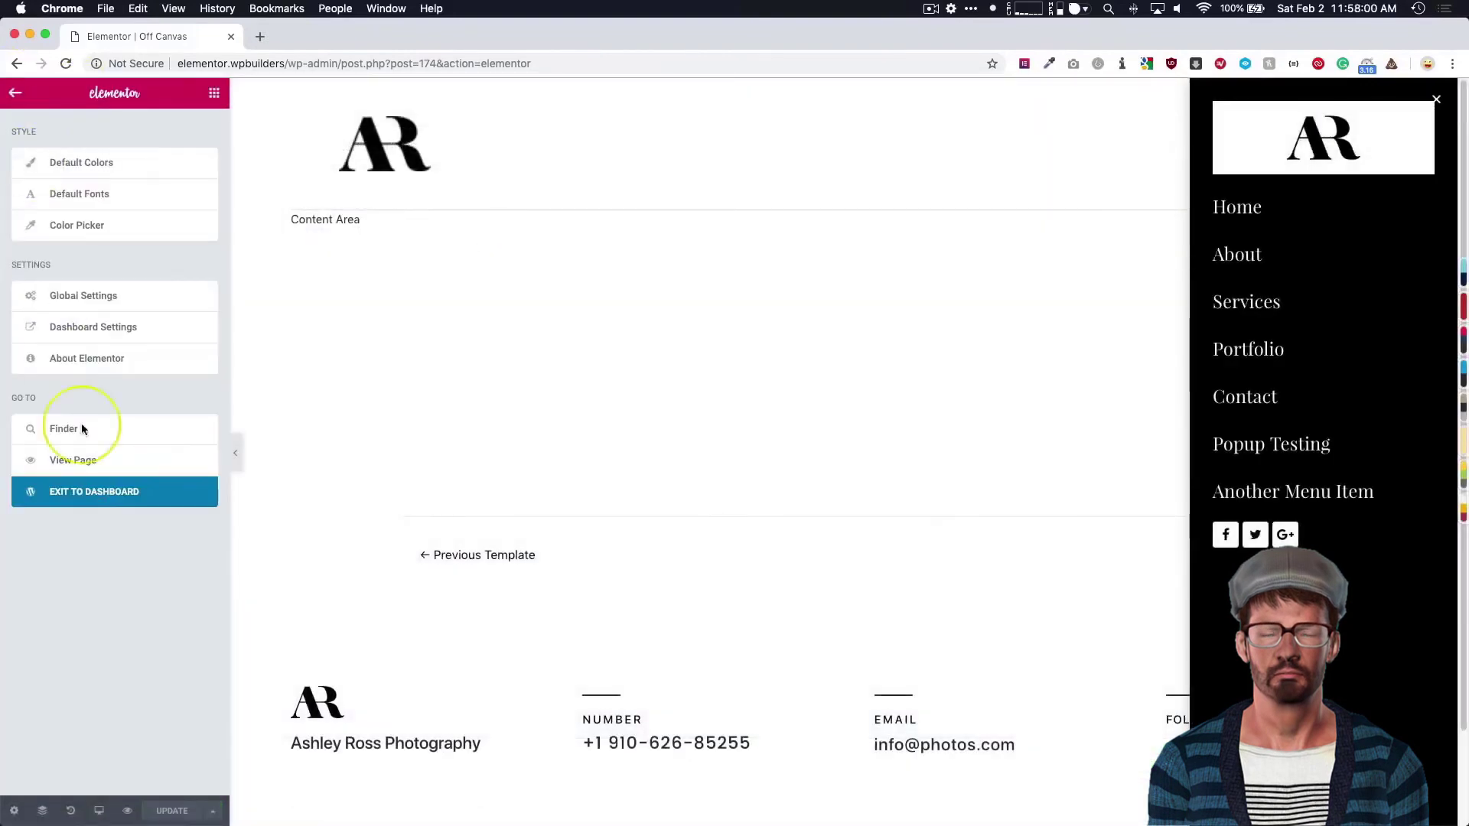
left_click(88, 491)
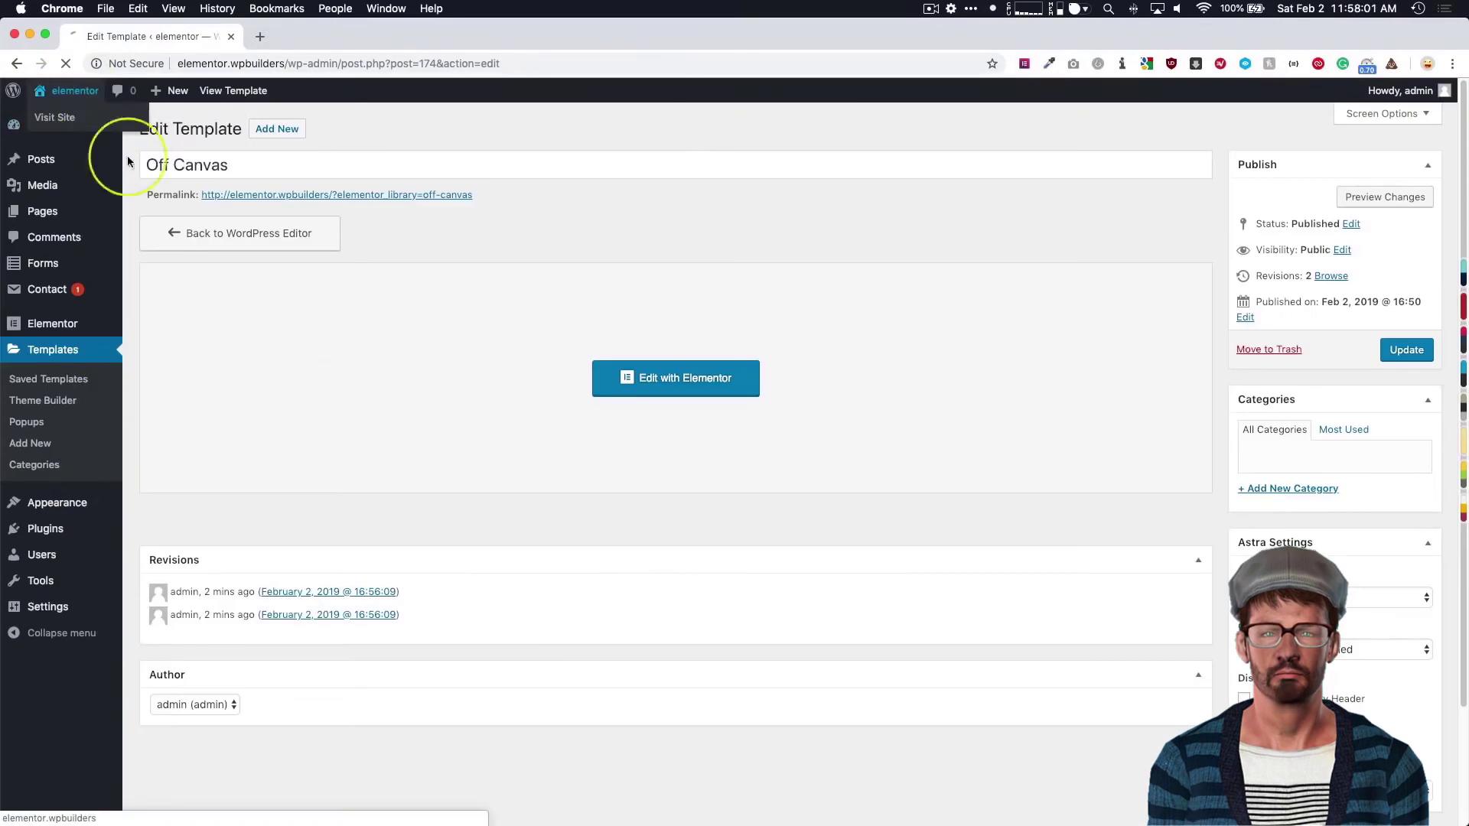
left_click(82, 96)
left_click(1260, 170)
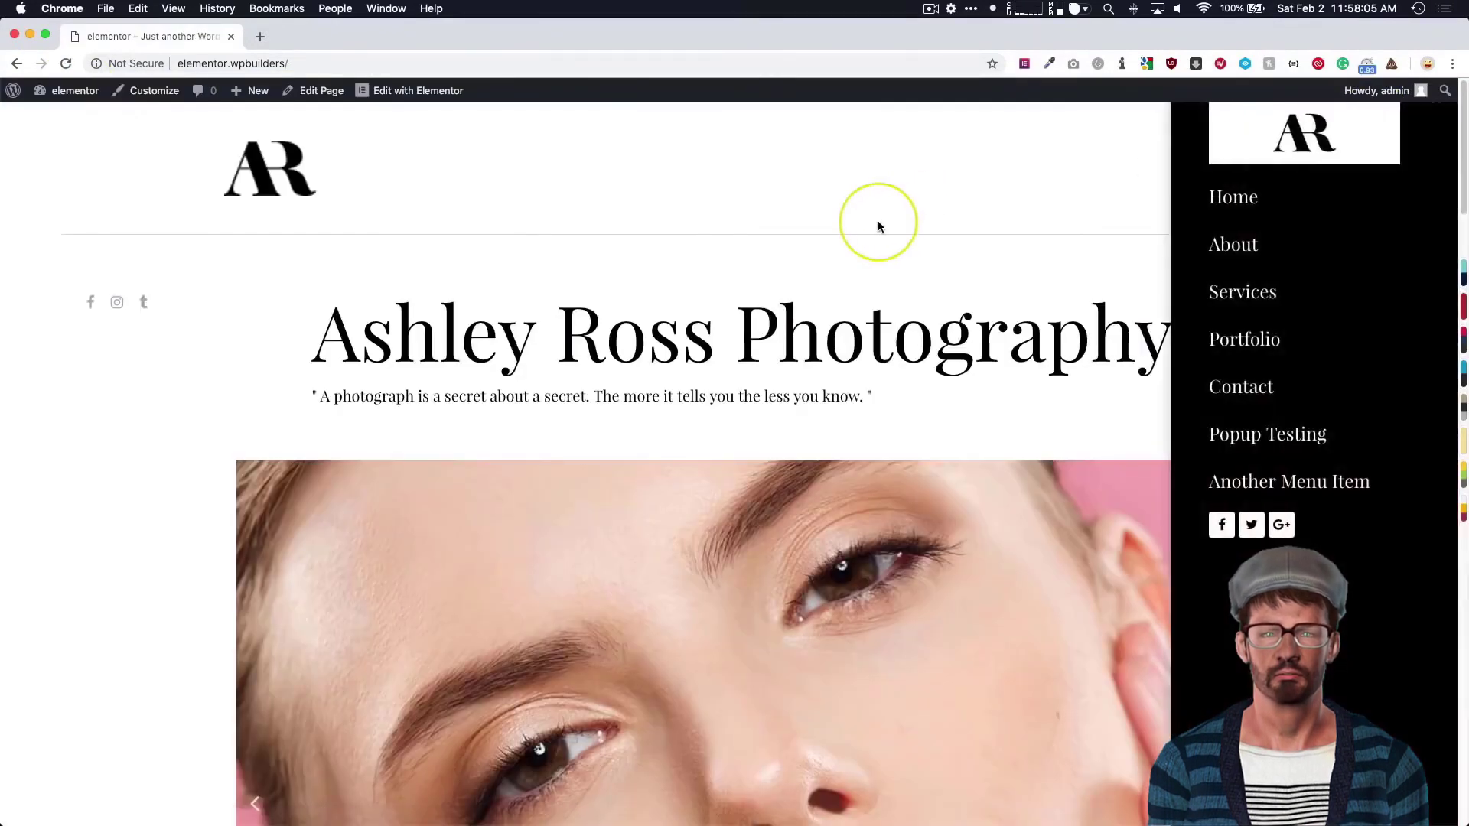
left_click(882, 222)
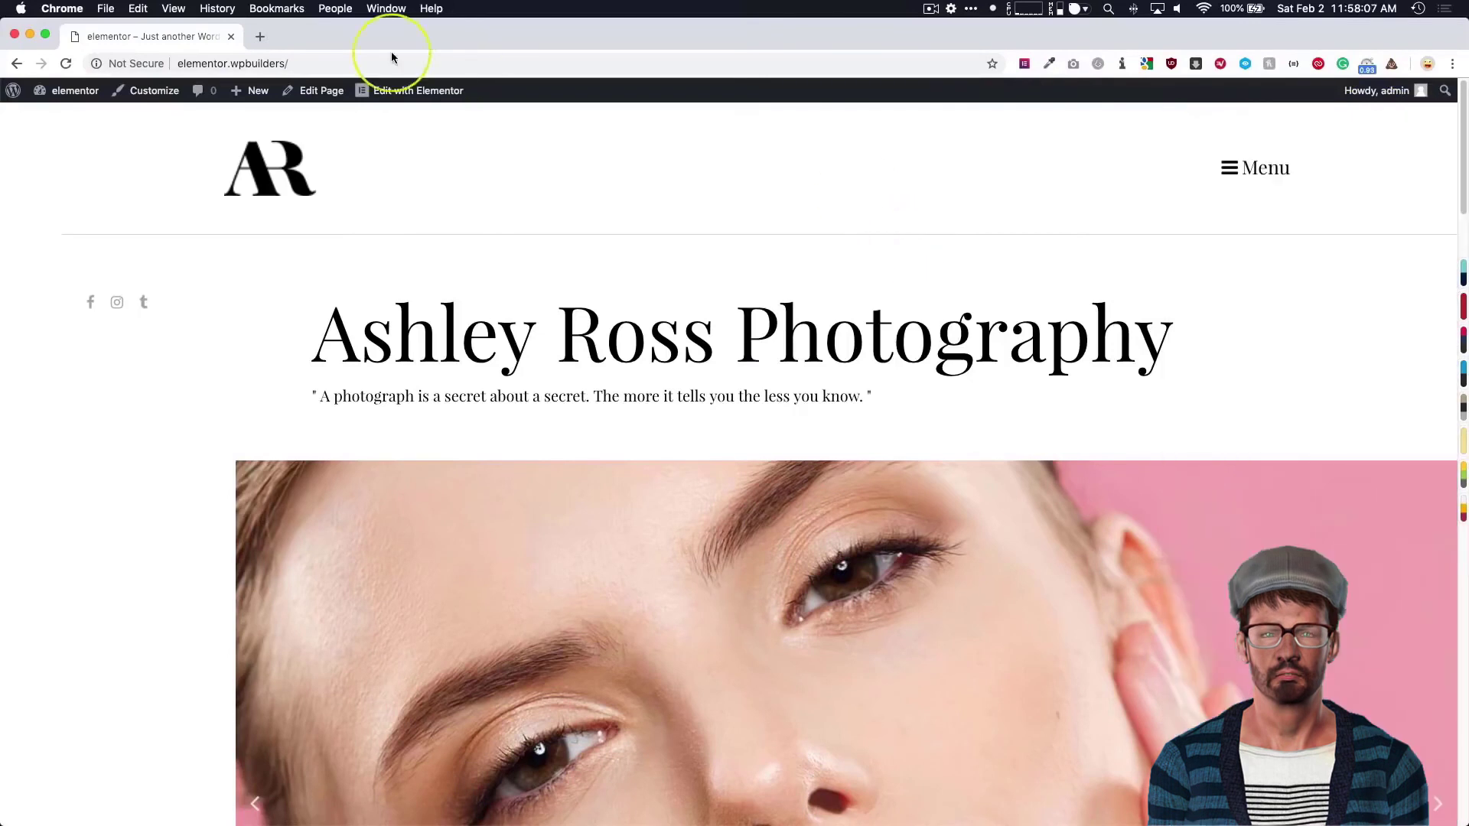
Open the site's front page, elementor.wpbuilders, in a private browsing window.
left_click(360, 65)
key("super+c")
key("super+shift+n")
key("super+v")
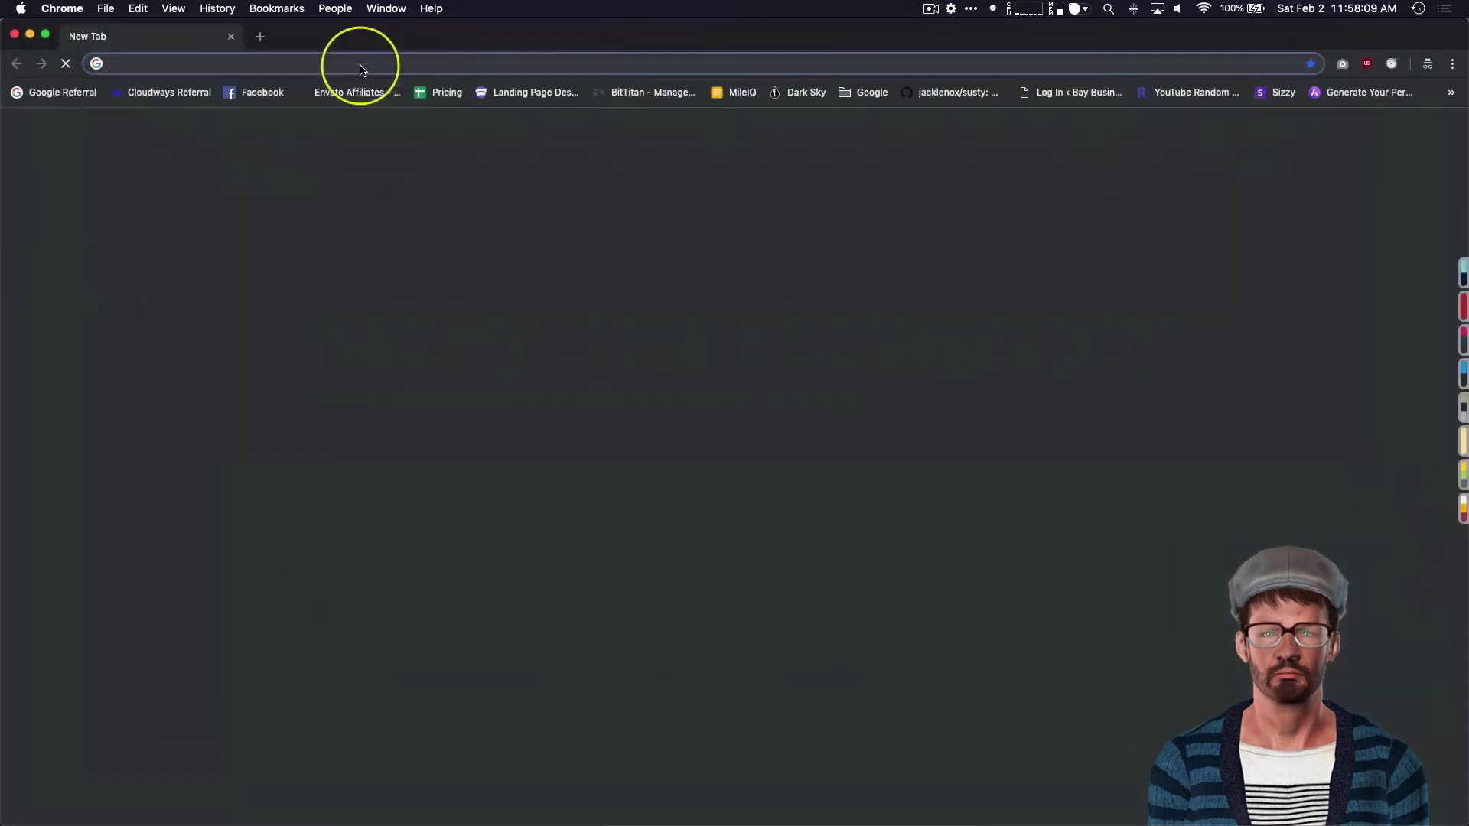
key("Return")
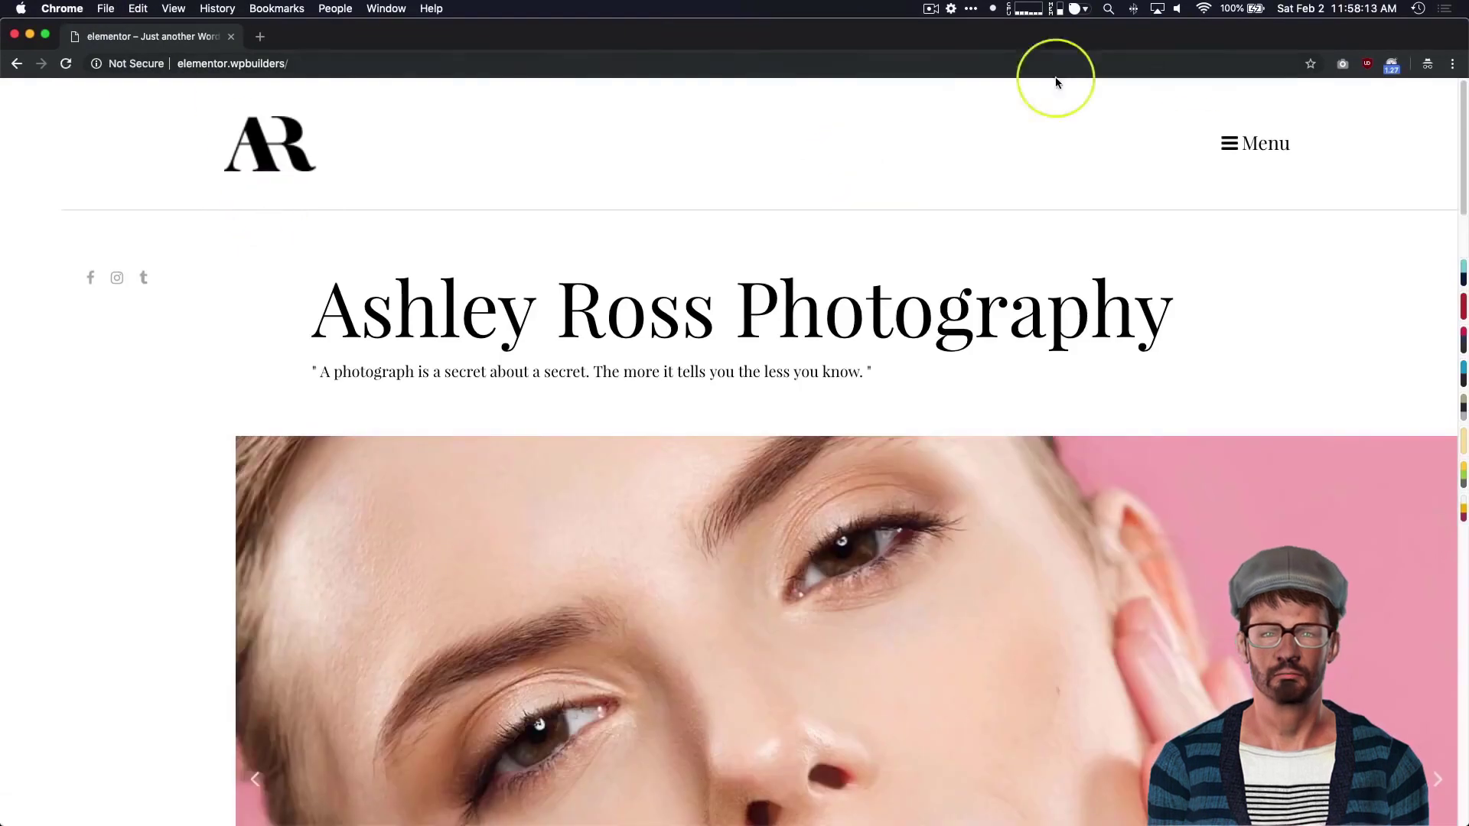
Test opening the popup from the Menu button and dismissing it twice as a logged-out visitor, and put the private window away.
left_click(1233, 142)
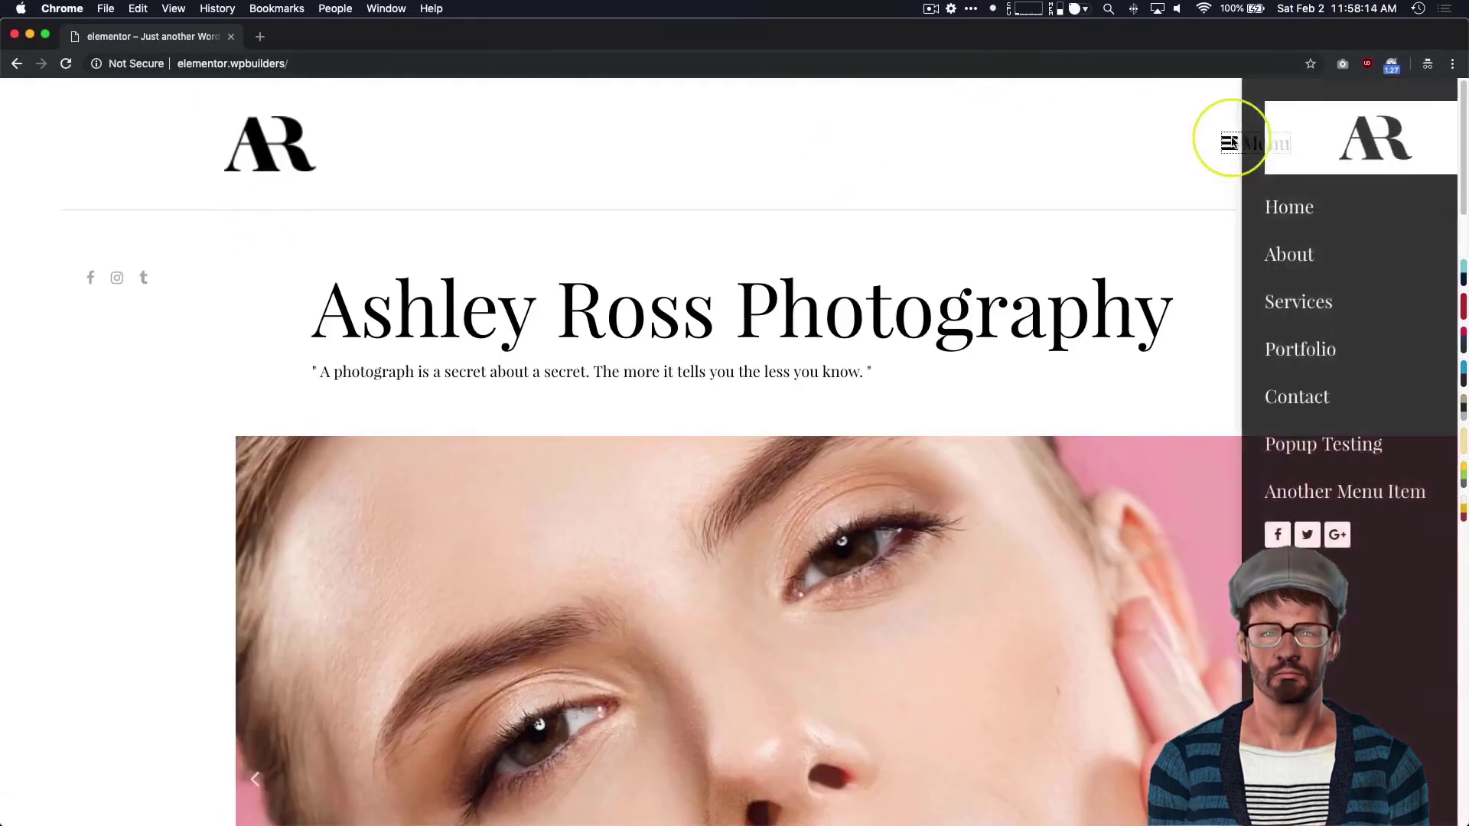
left_click(889, 169)
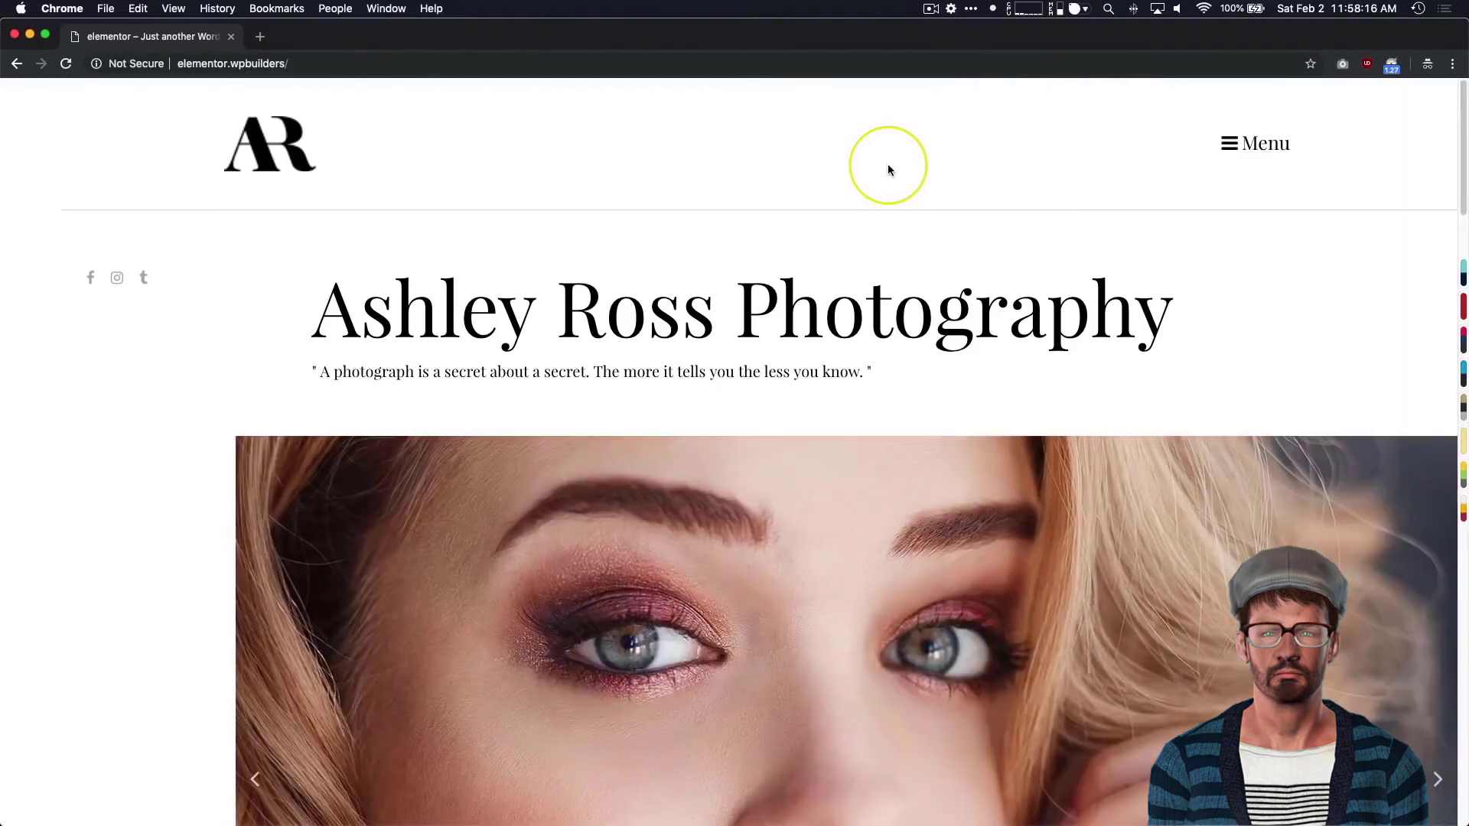
left_click(1240, 155)
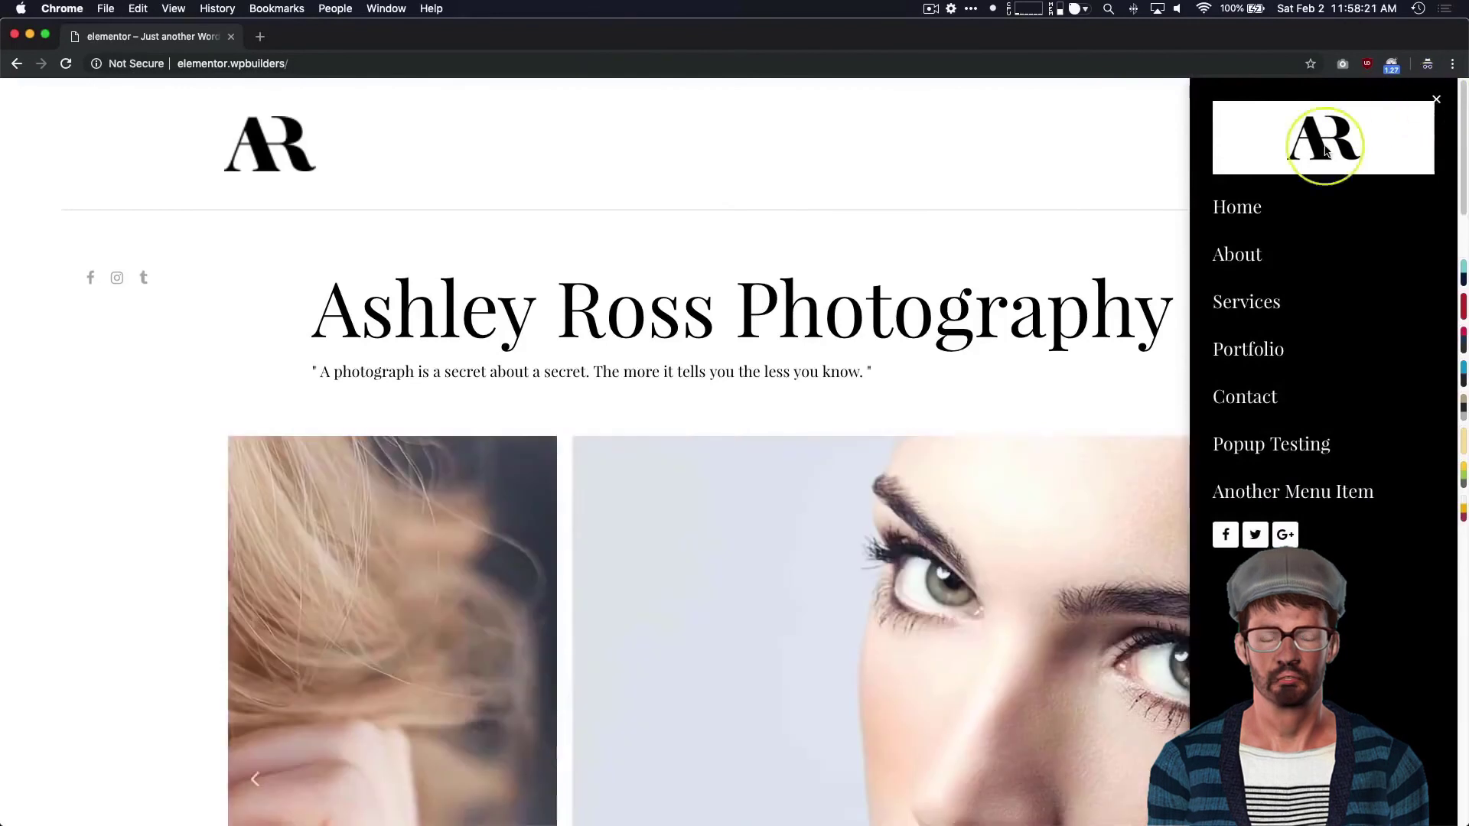
left_click(826, 150)
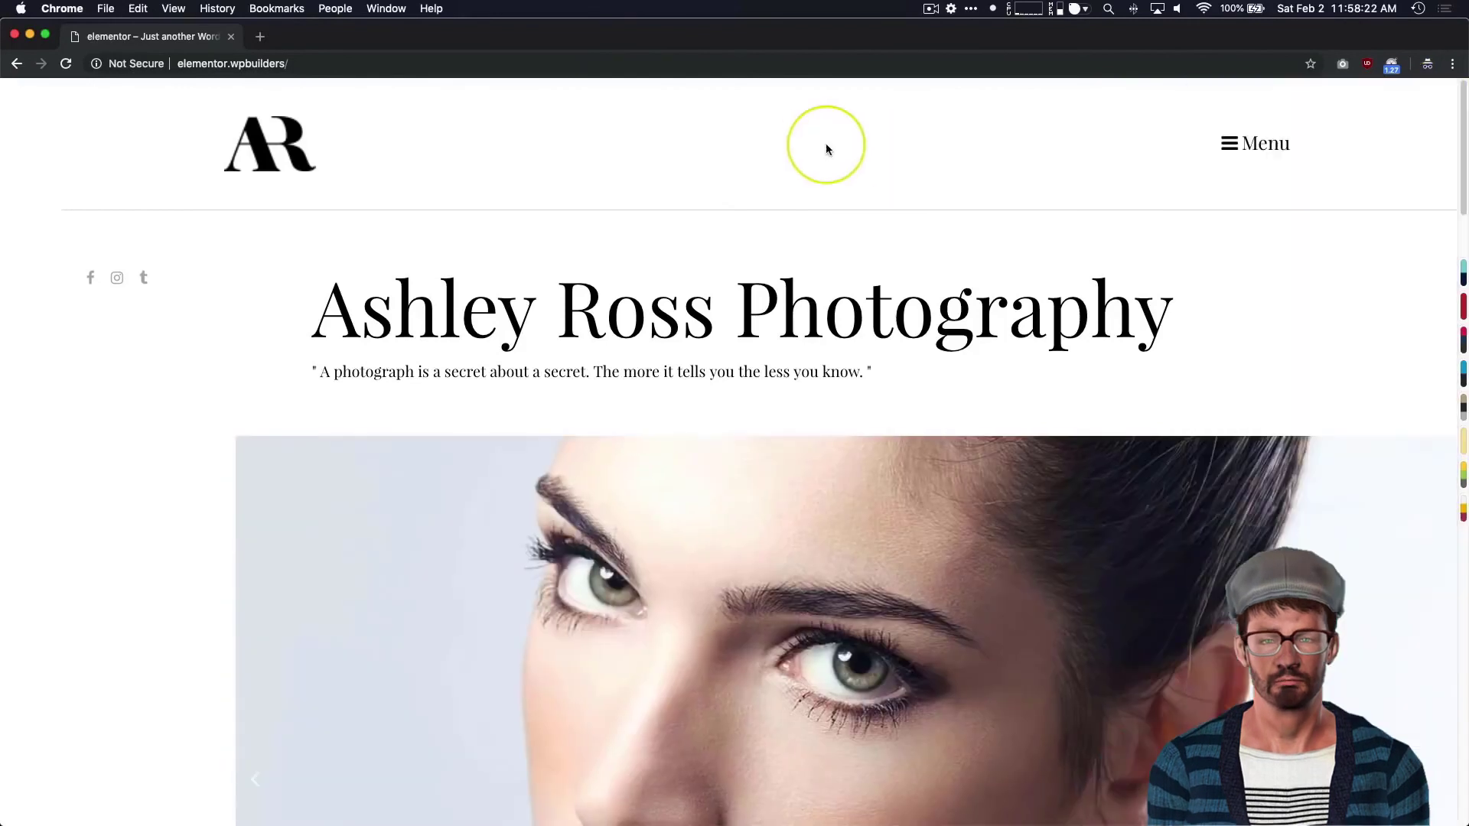
left_click(39, 36)
Reopen the Off Canvas popup in Elementor, set its entrance animation duration to 0.5 seconds and save it without display conditions.
mouse_move(420, 92)
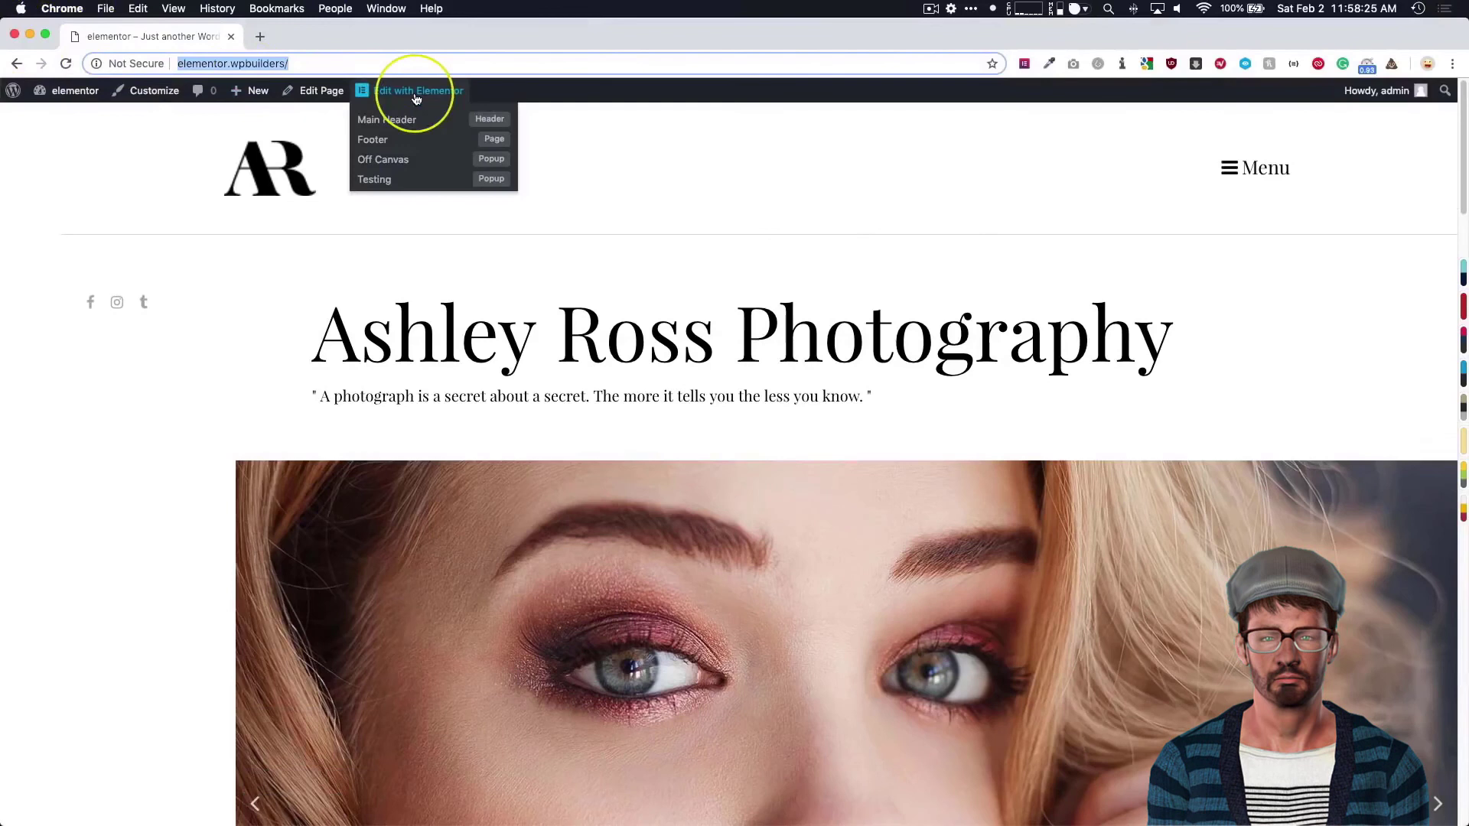
left_click(415, 168)
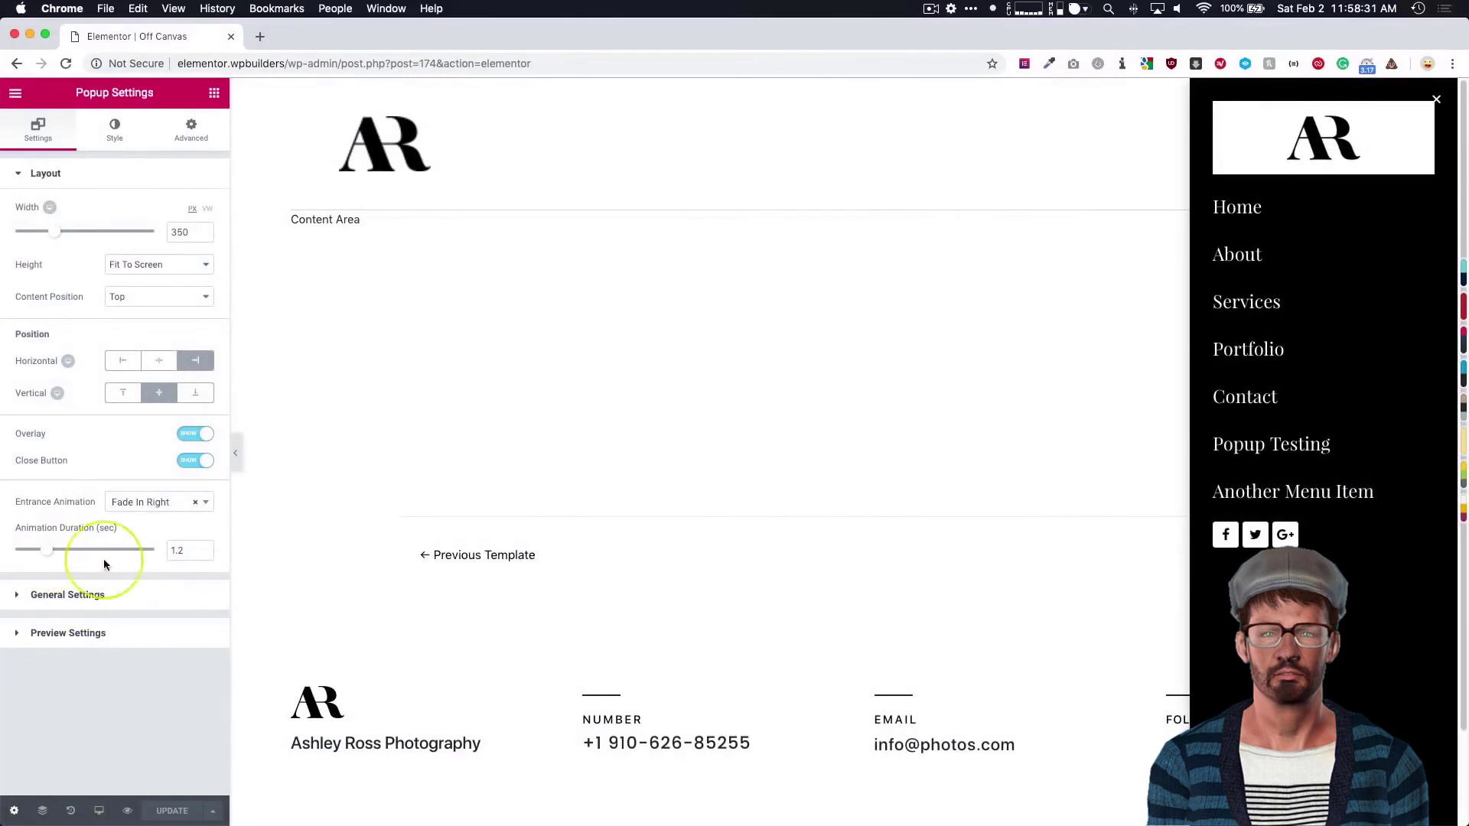
left_click_drag(44, 553, 32, 552)
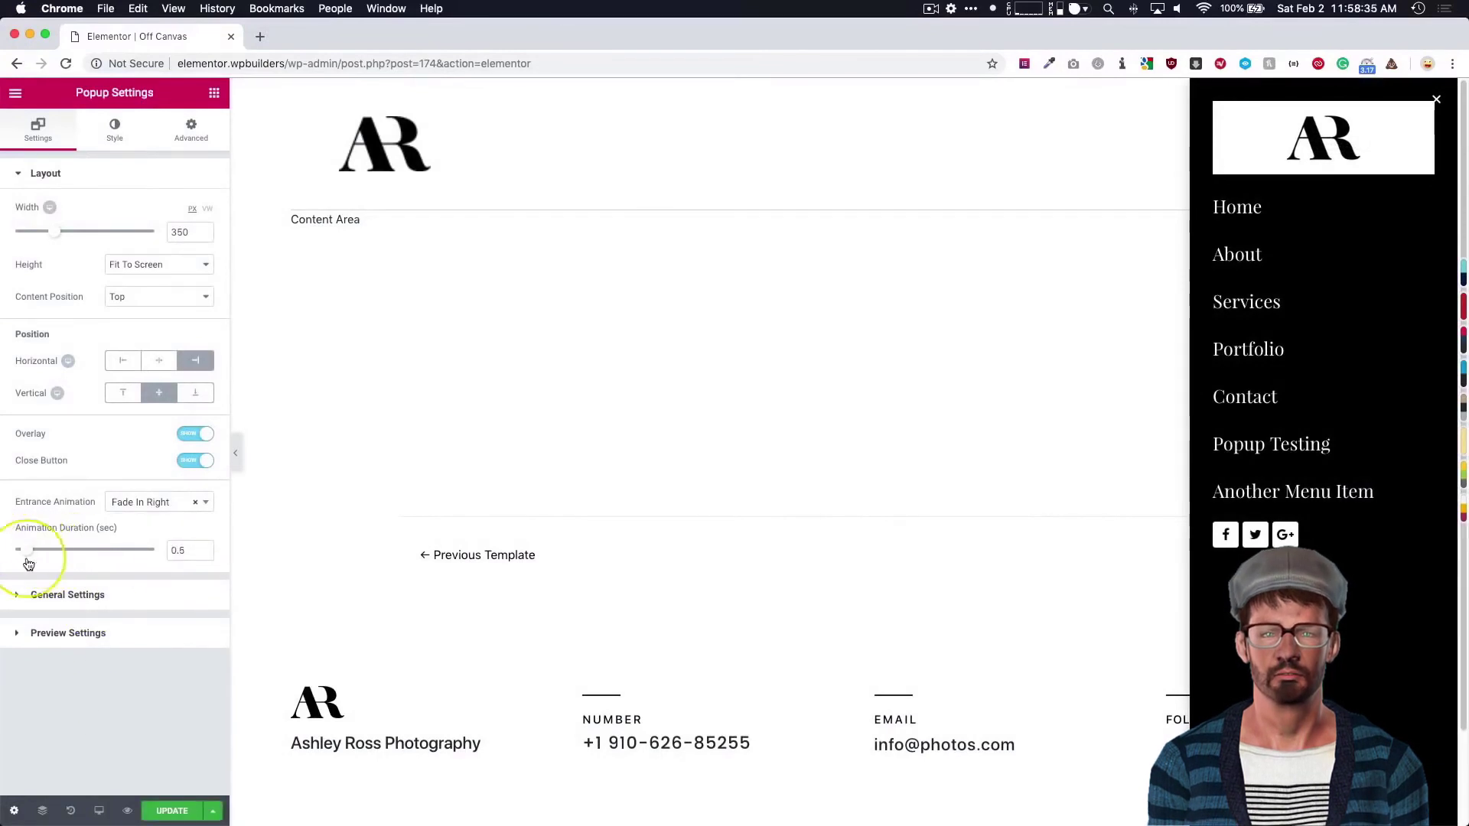
left_click(174, 812)
left_click(1023, 757)
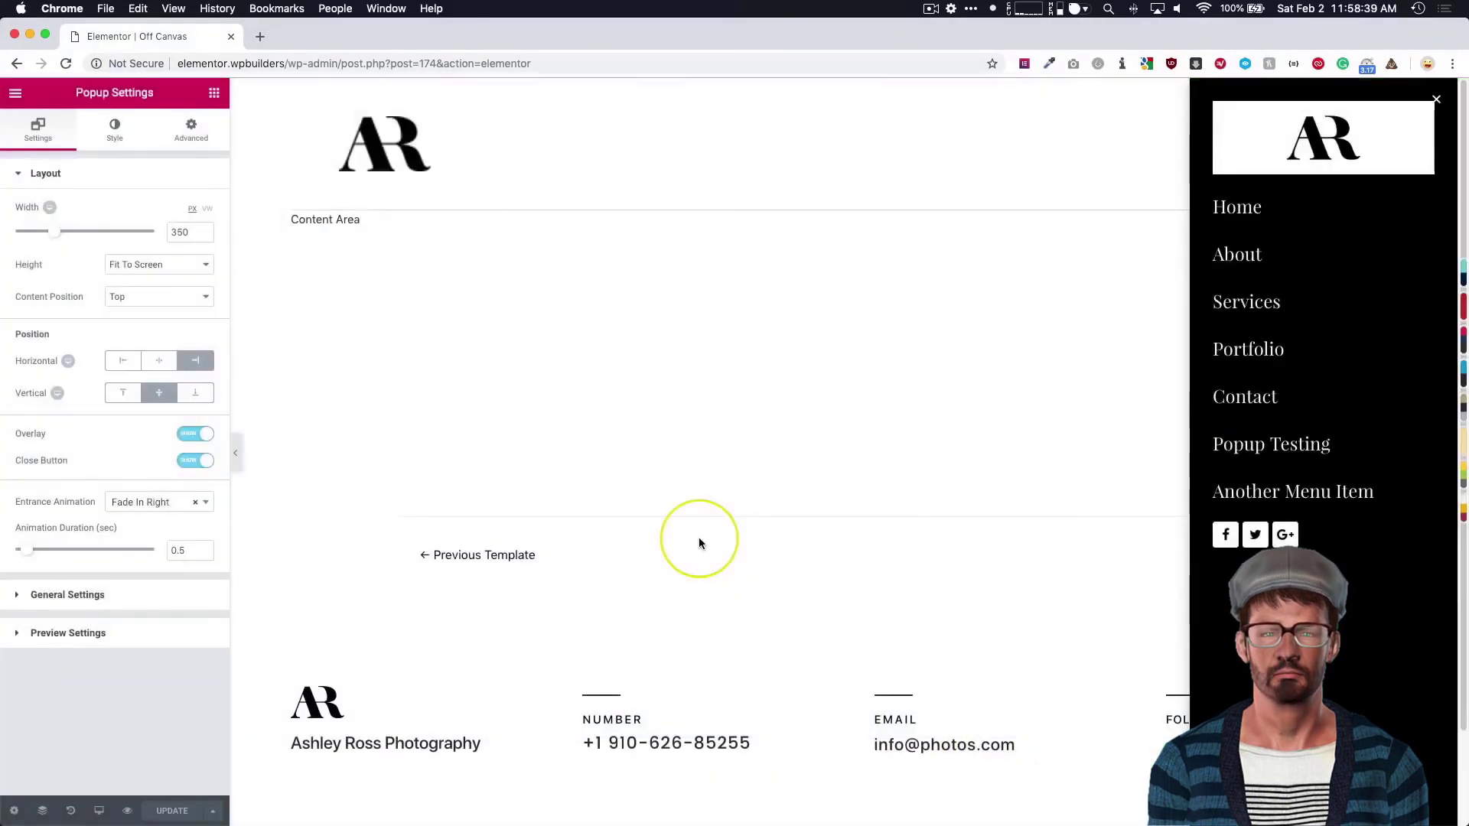
Load the front page in a new private window and check the popup's shortened animation by opening and dismissing it.
key("super+shift+n")
key("super+v")
key("Return")
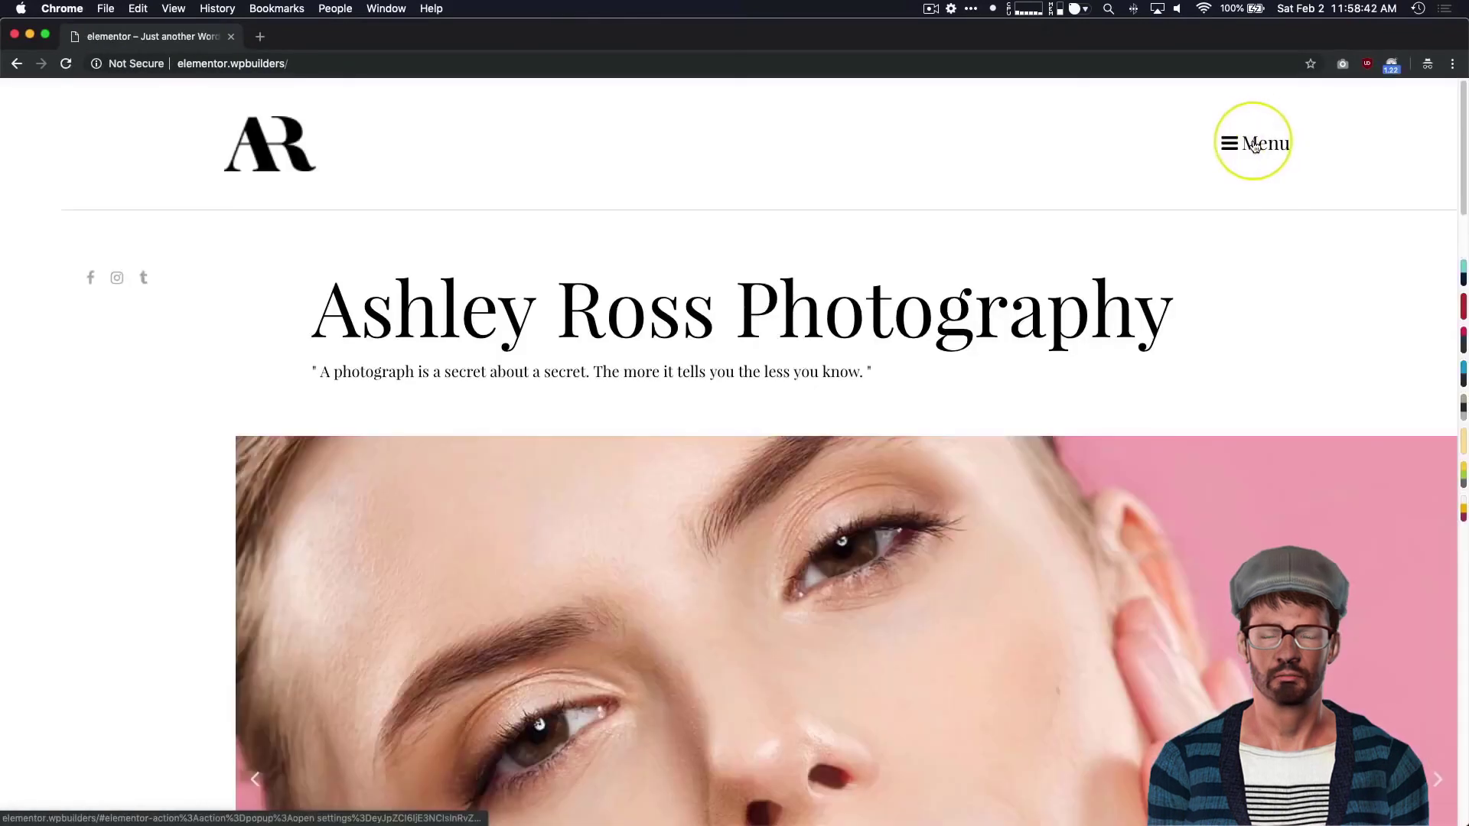
left_click(1261, 149)
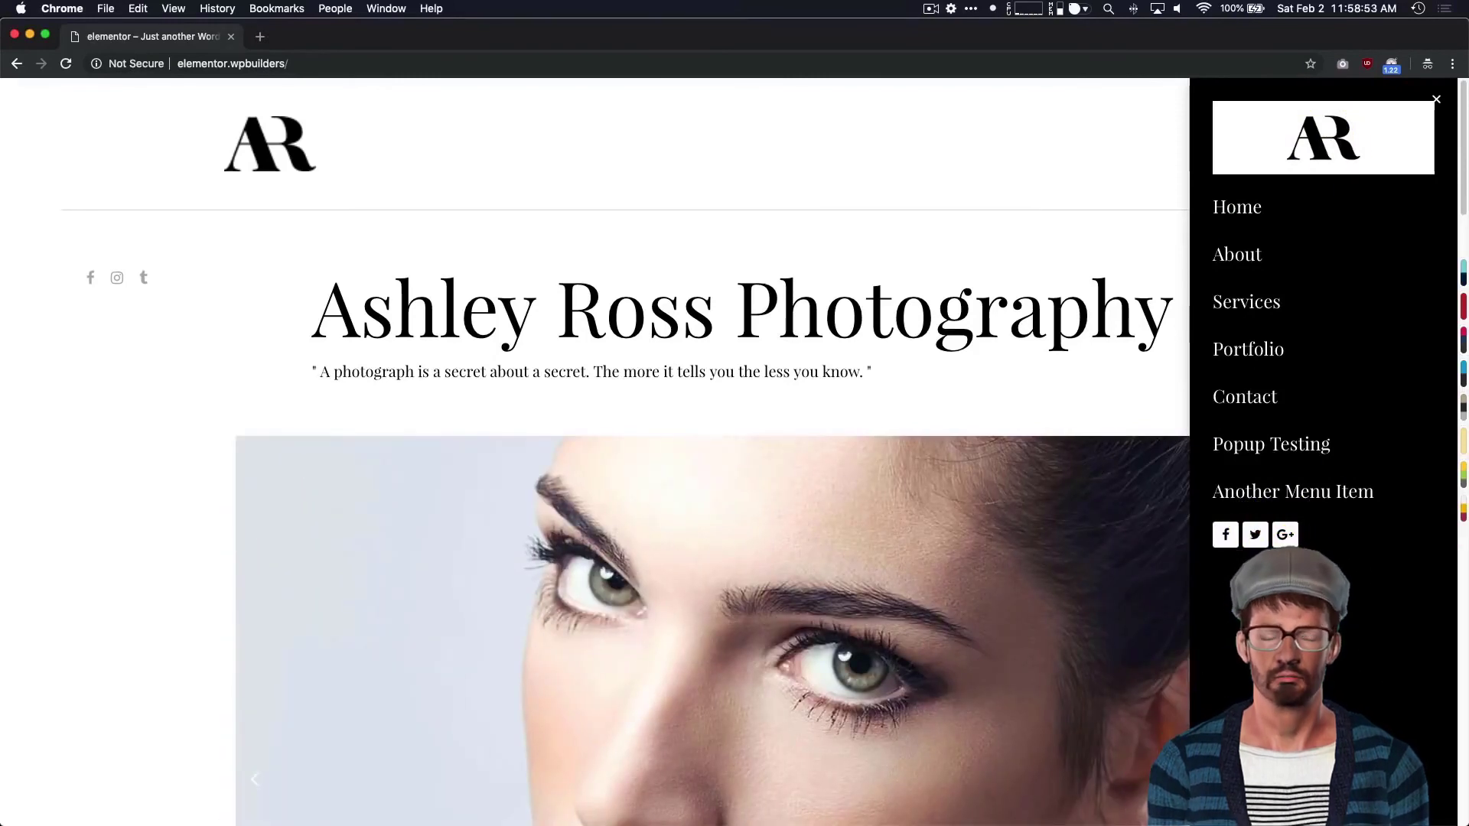
left_click(559, 155)
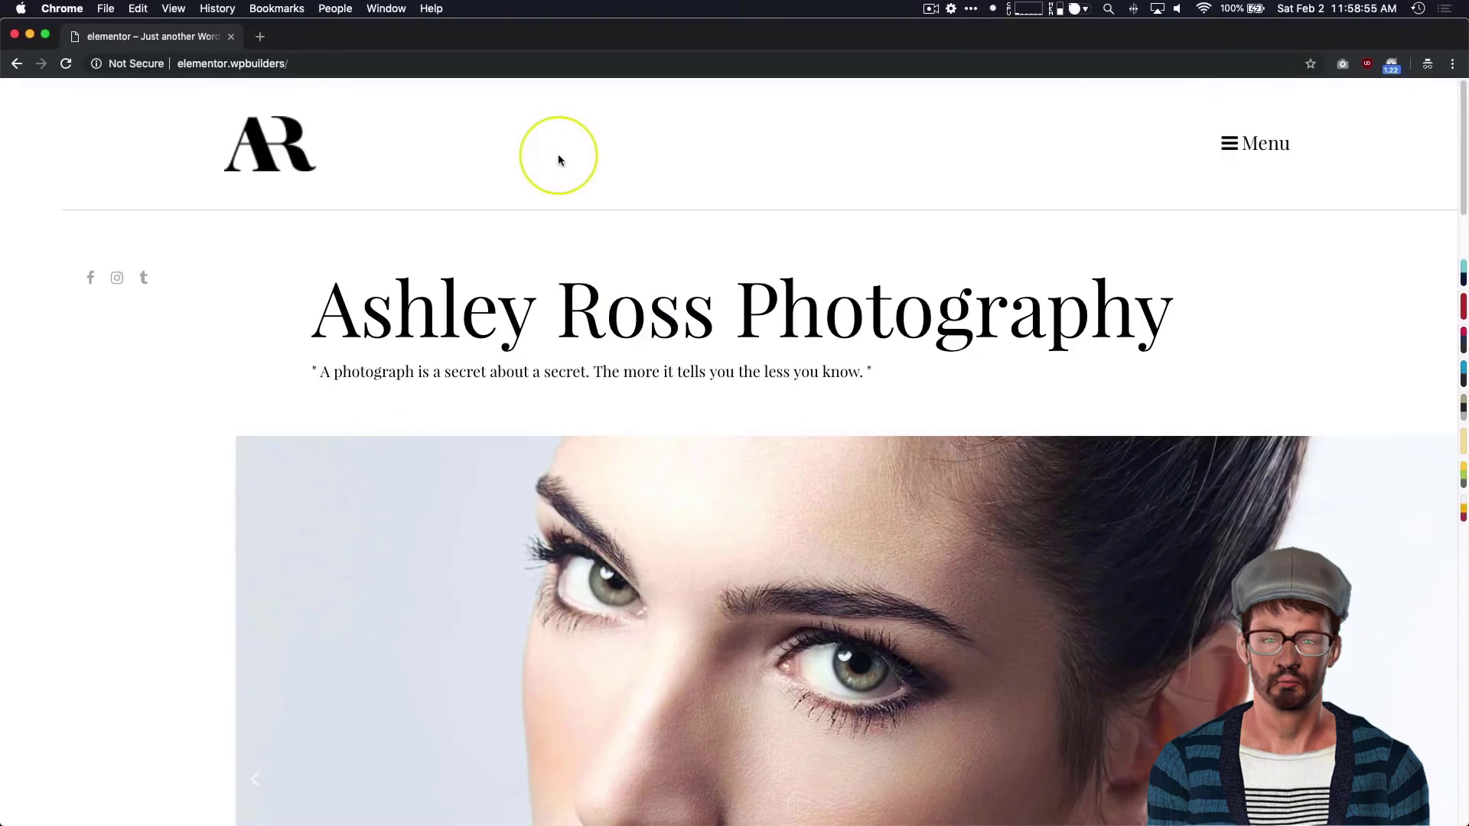
Return to the Off Canvas popup editor and add a Google Maps widget below the social icons.
key("super+grave")
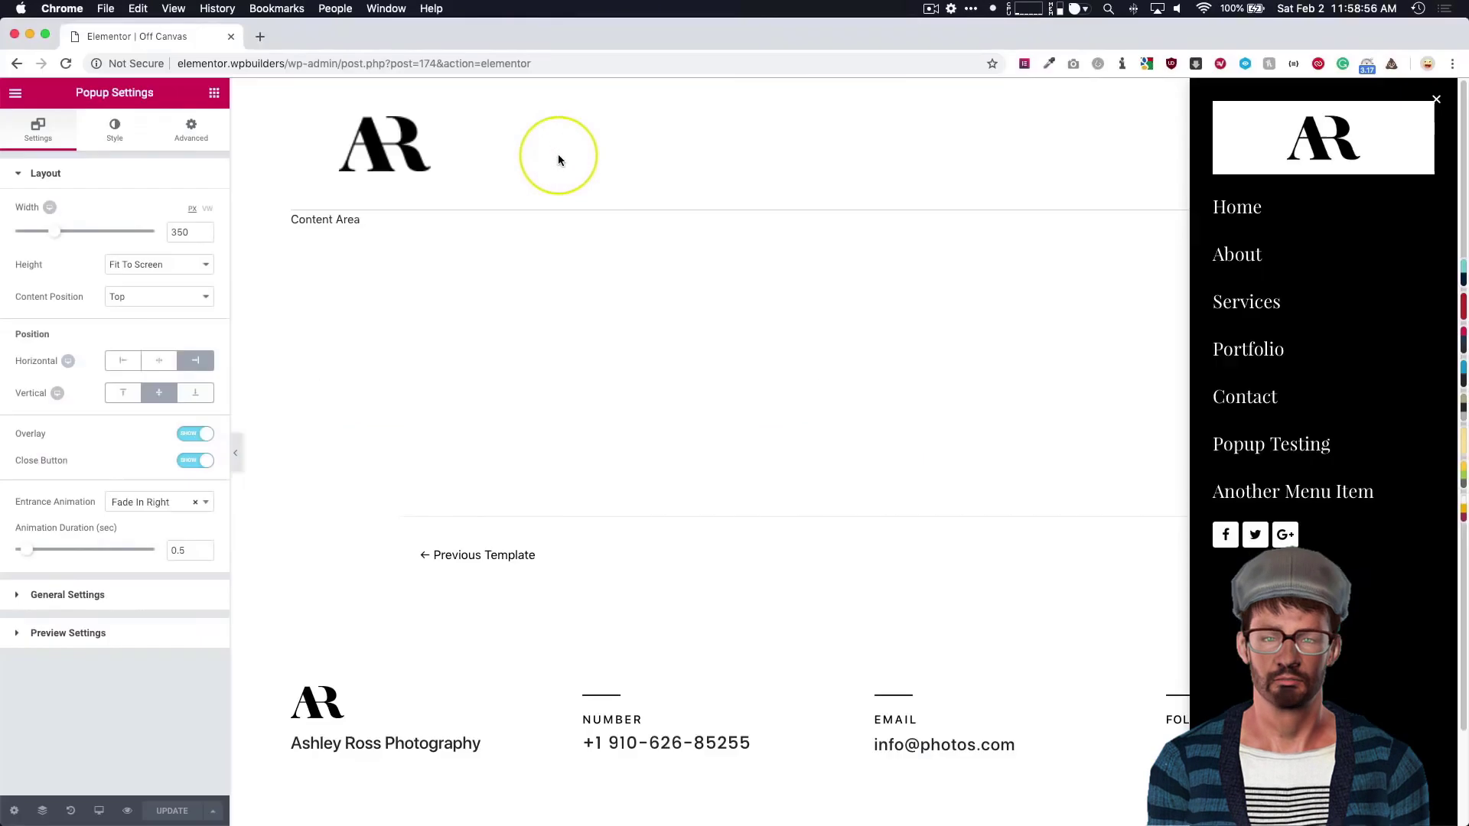
left_click(214, 95)
type("map")
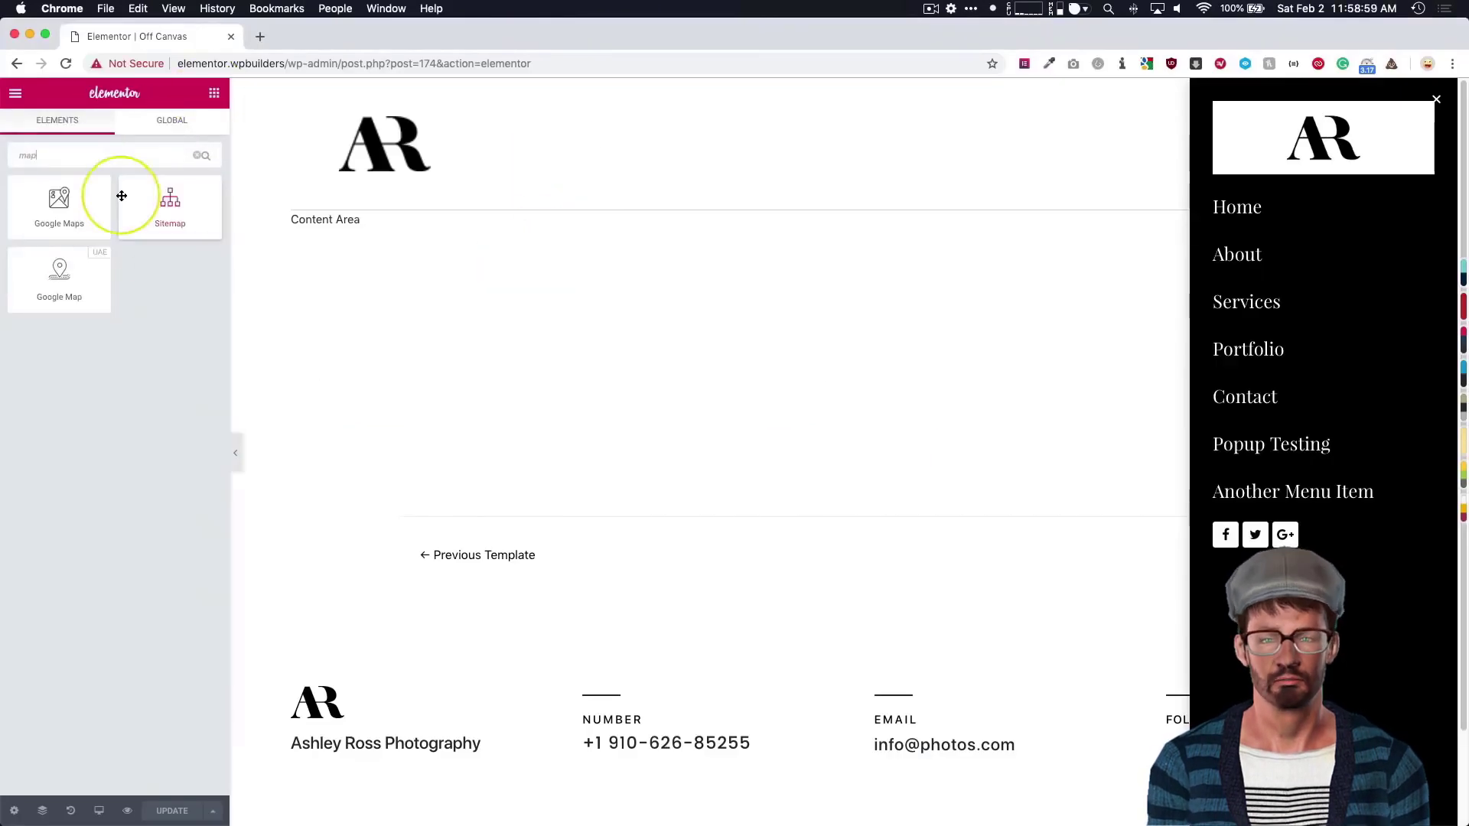
left_click_drag(59, 208, 1303, 549)
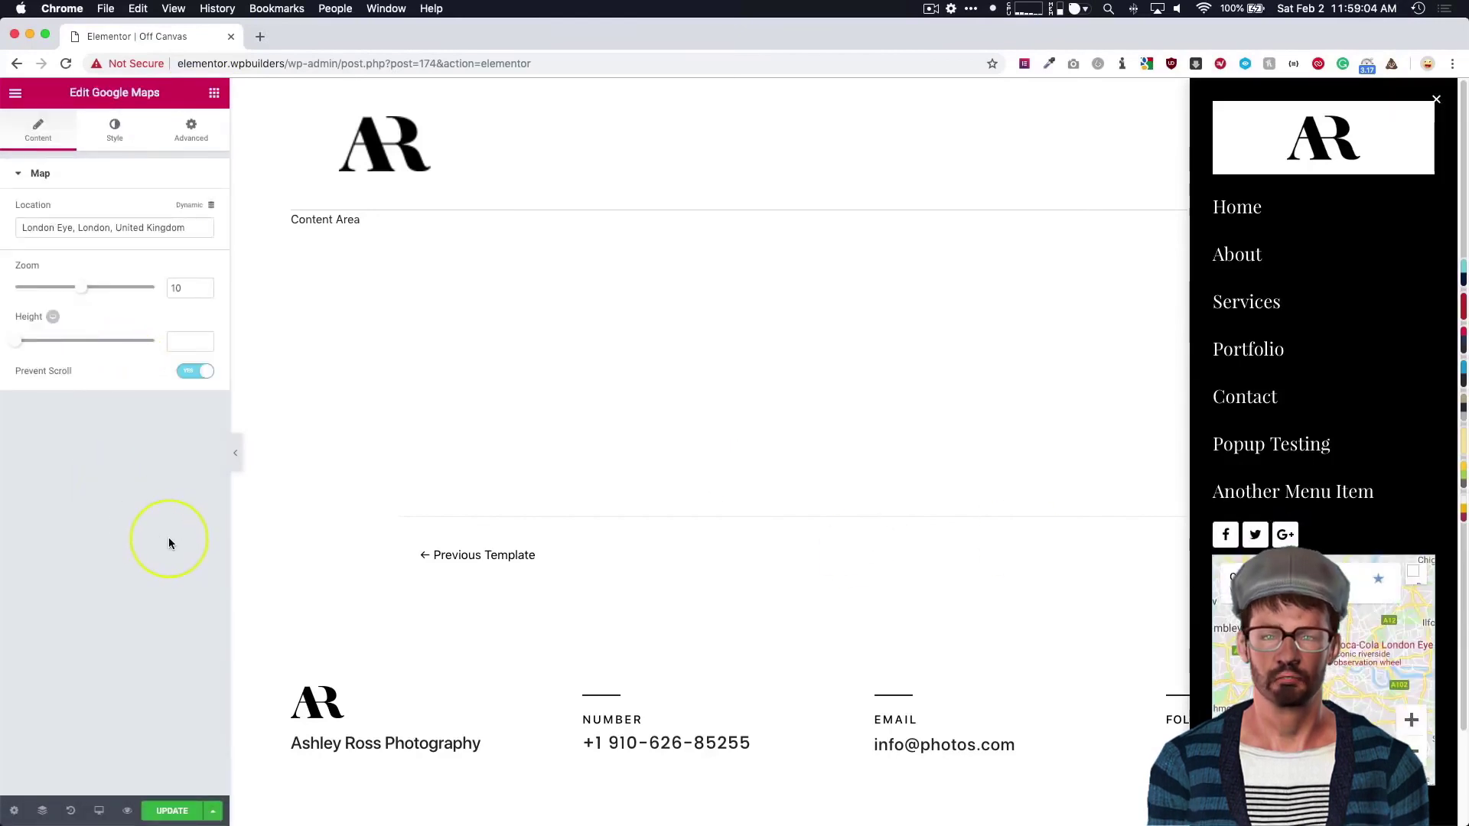
Set the map's zoom to 16 and save the popup without adding display conditions.
left_click_drag(81, 288, 124, 292)
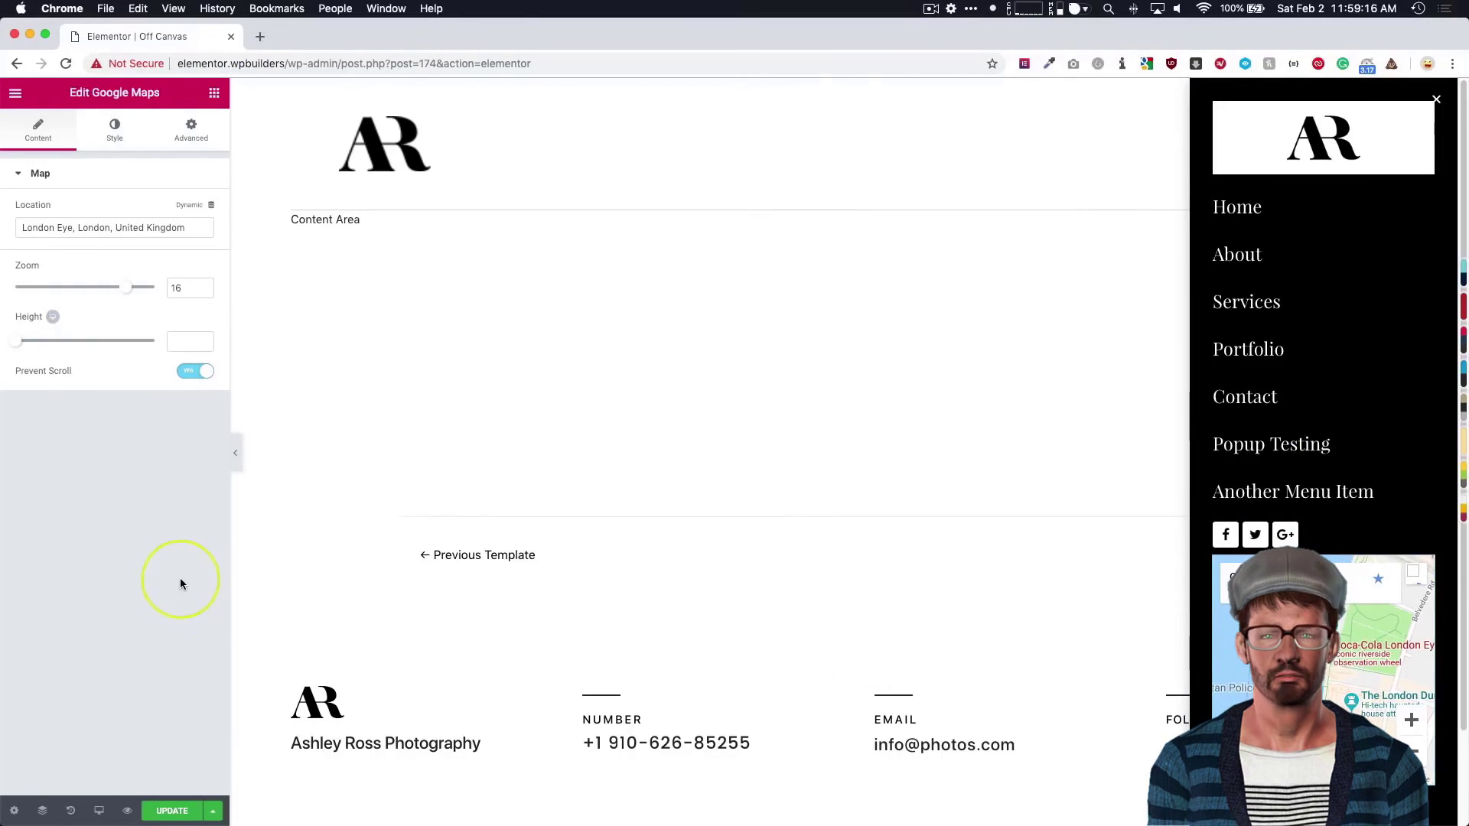
left_click(170, 811)
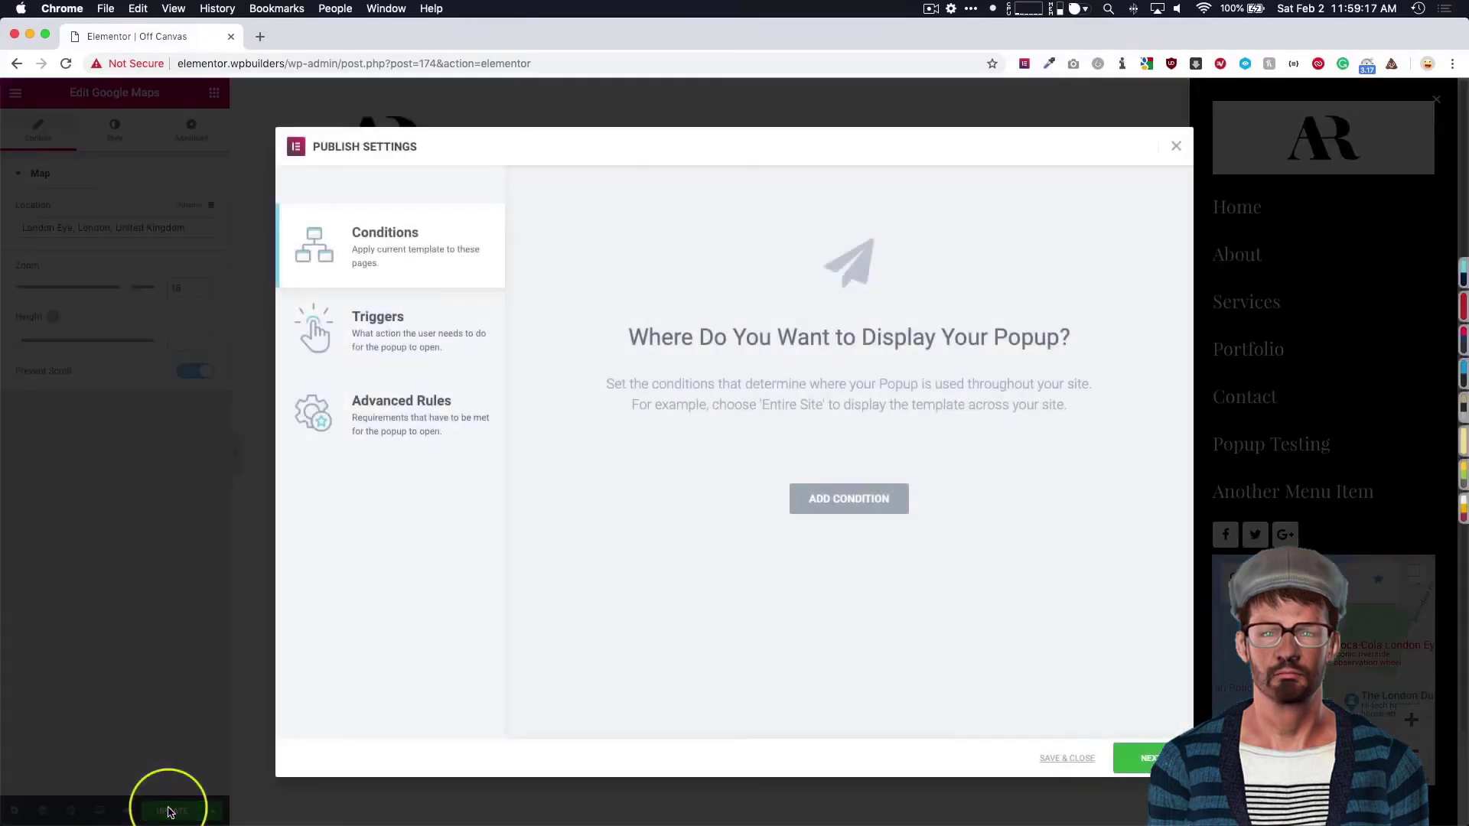
left_click(1068, 759)
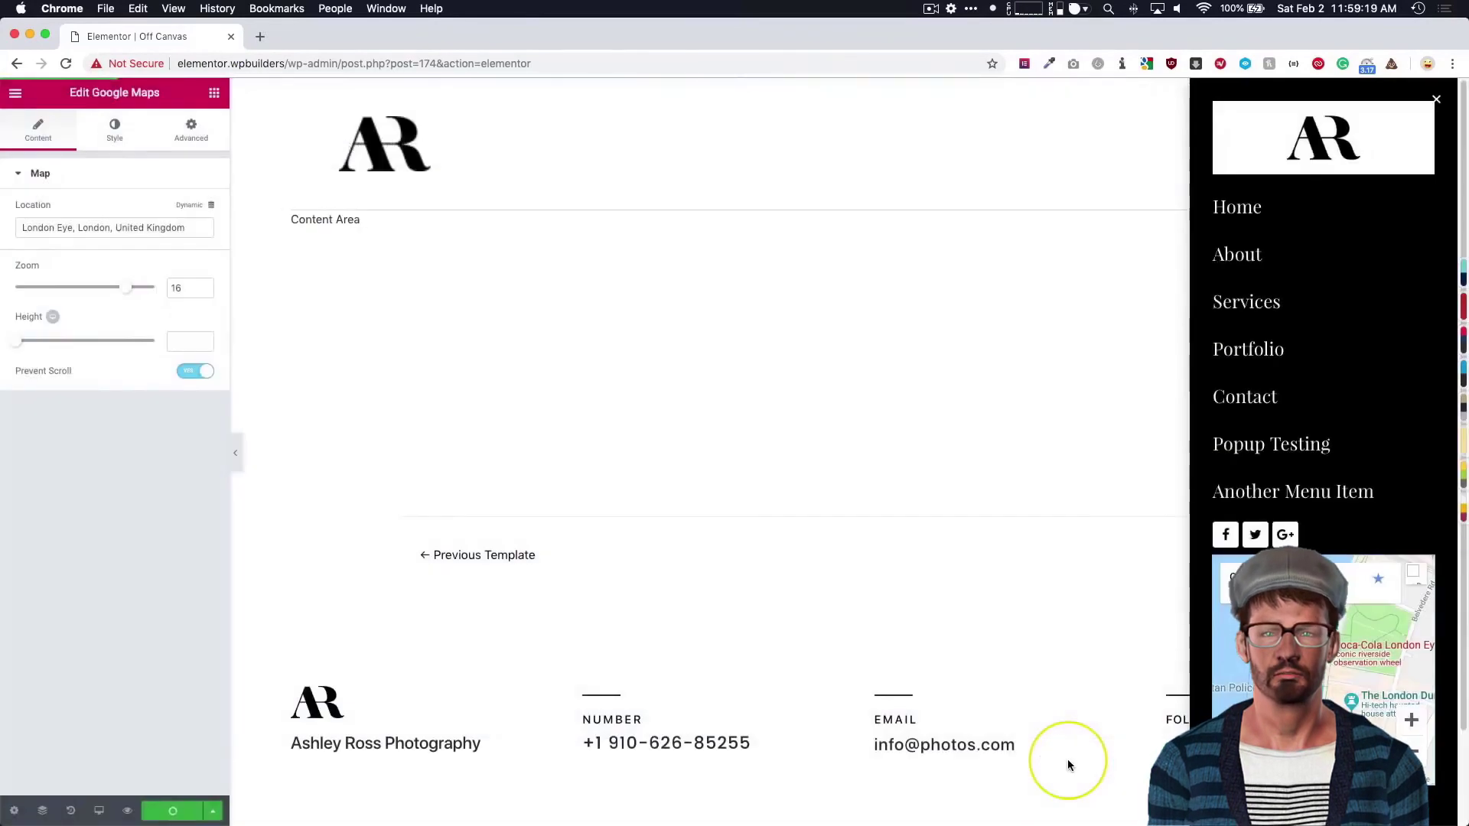
Load the front page in a private window and check the popup with its map by repeatedly opening and dismissing it.
key("super+shift+n")
type("elementor.wpbuilders/")
key("Return")
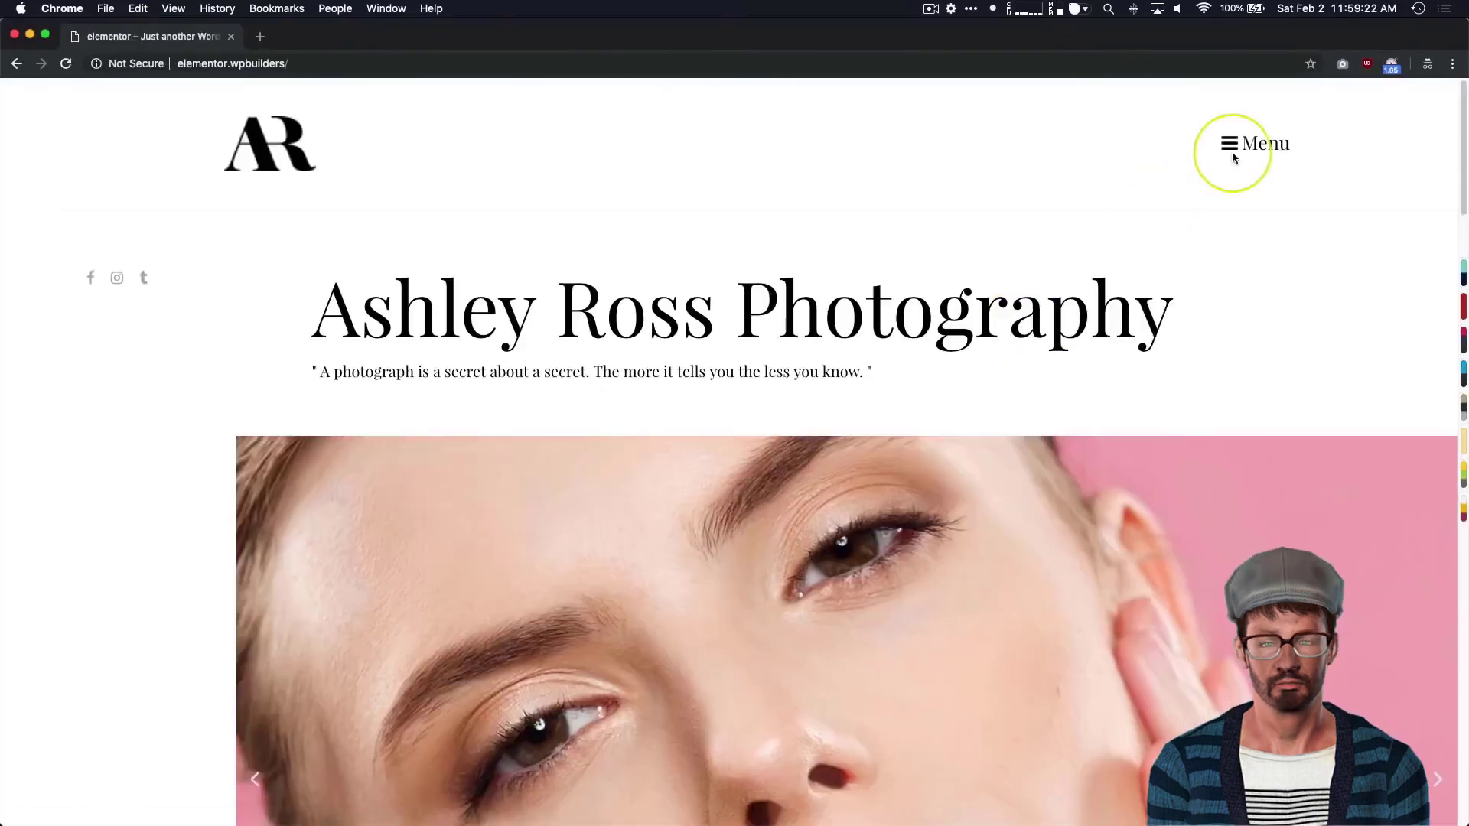
left_click(1232, 149)
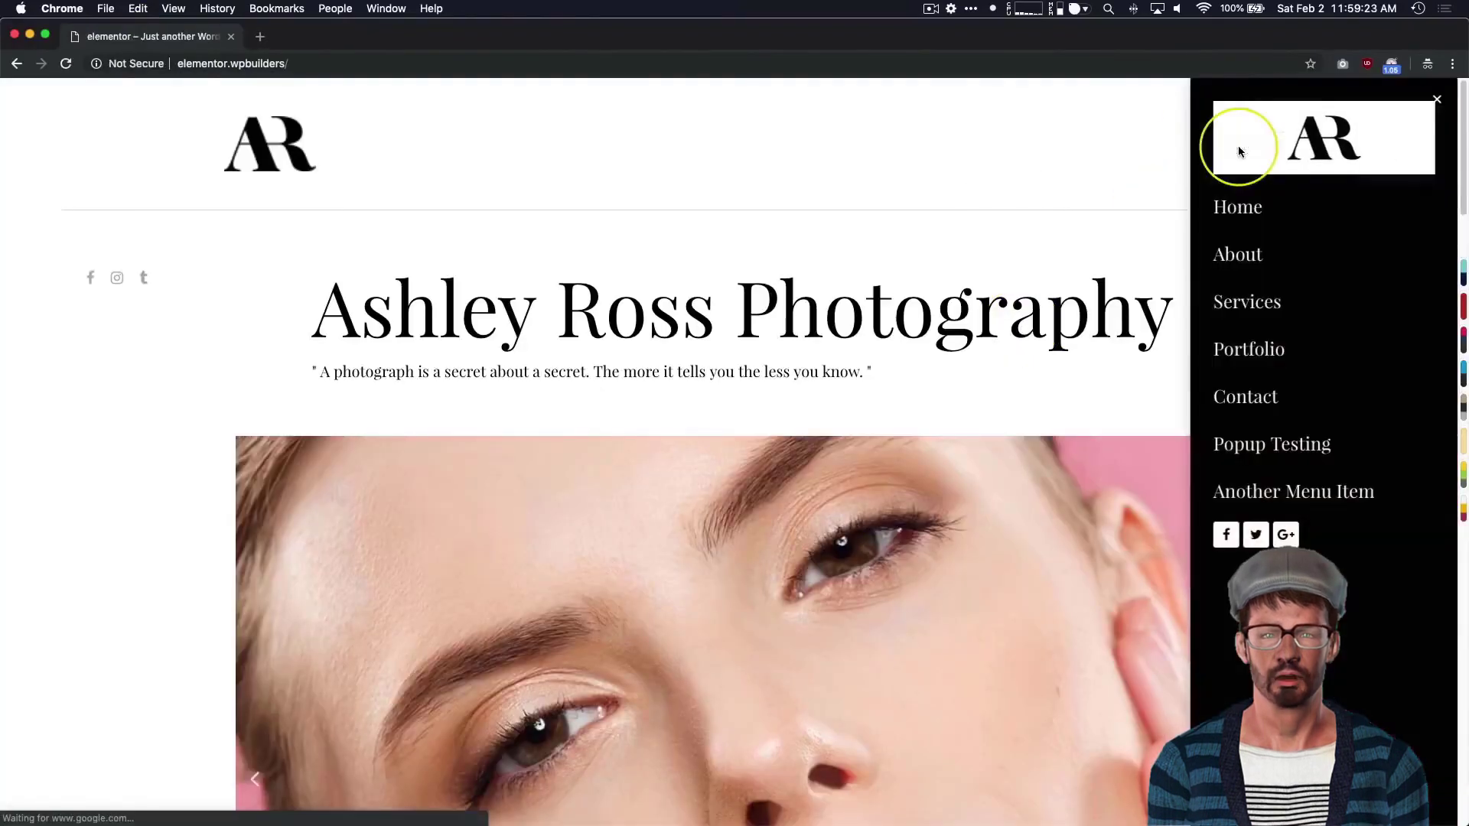
left_click(1002, 159)
left_click(1232, 143)
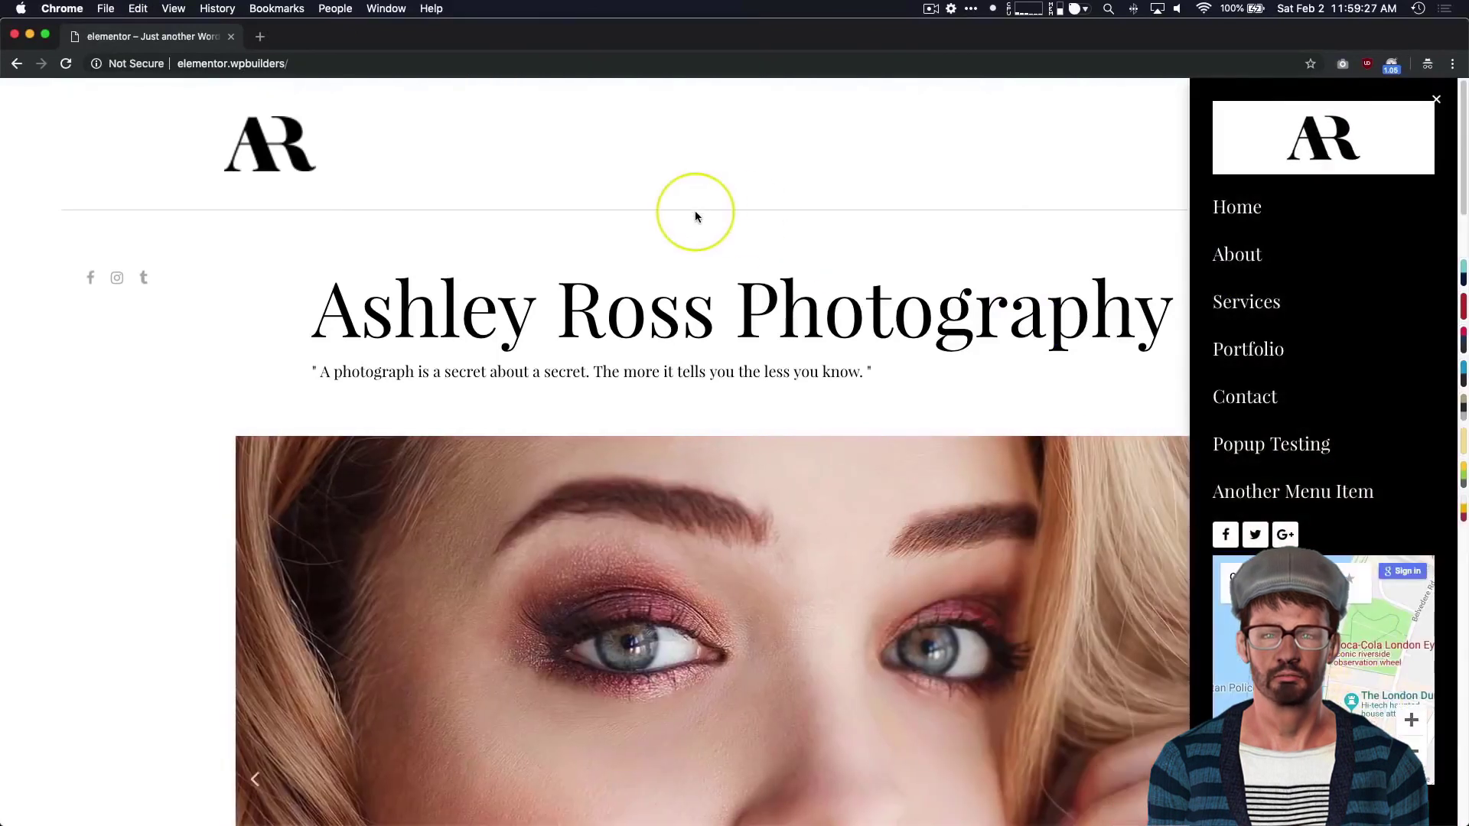
left_click(698, 204)
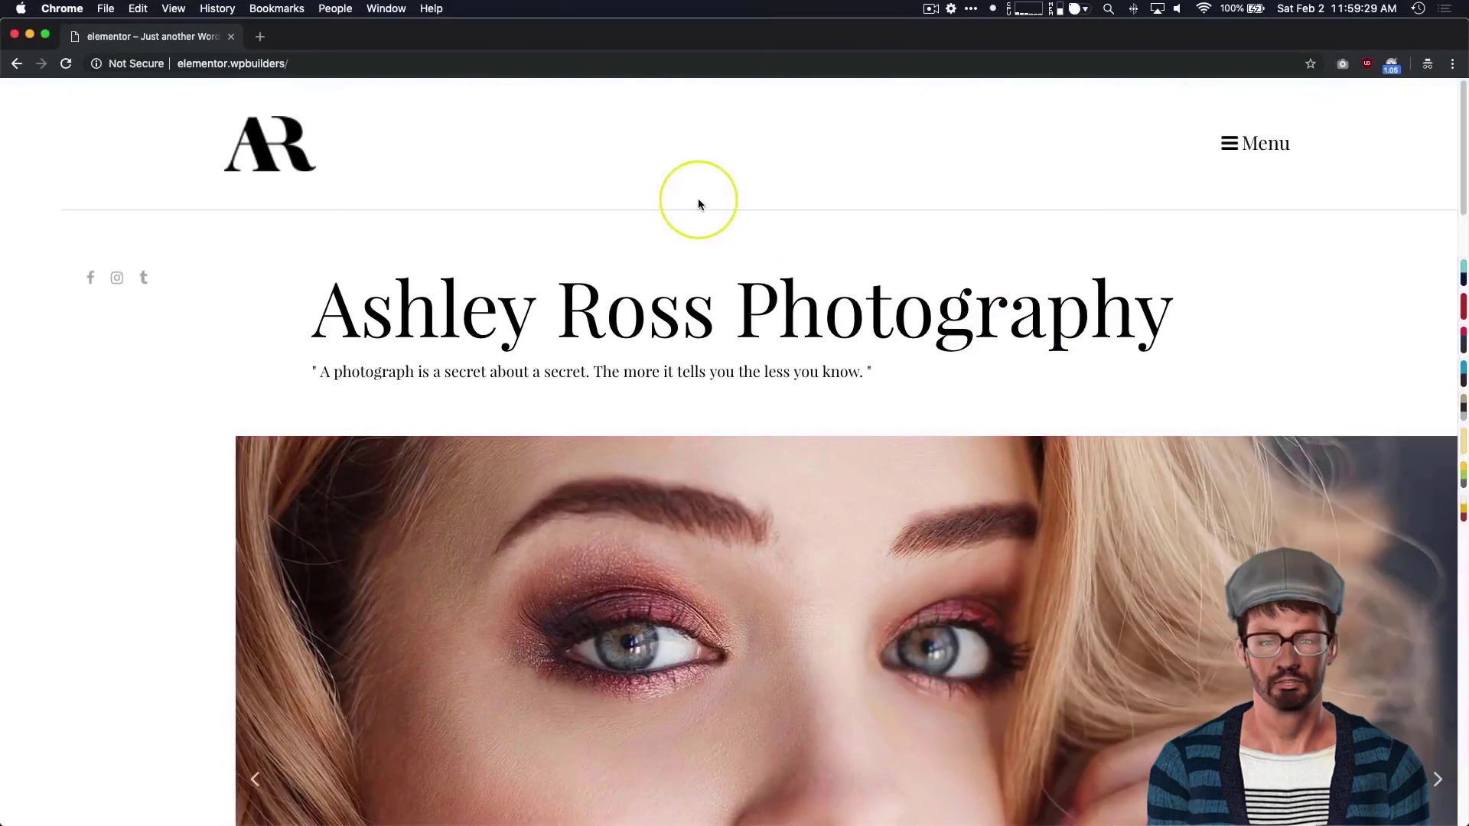
left_click(1224, 143)
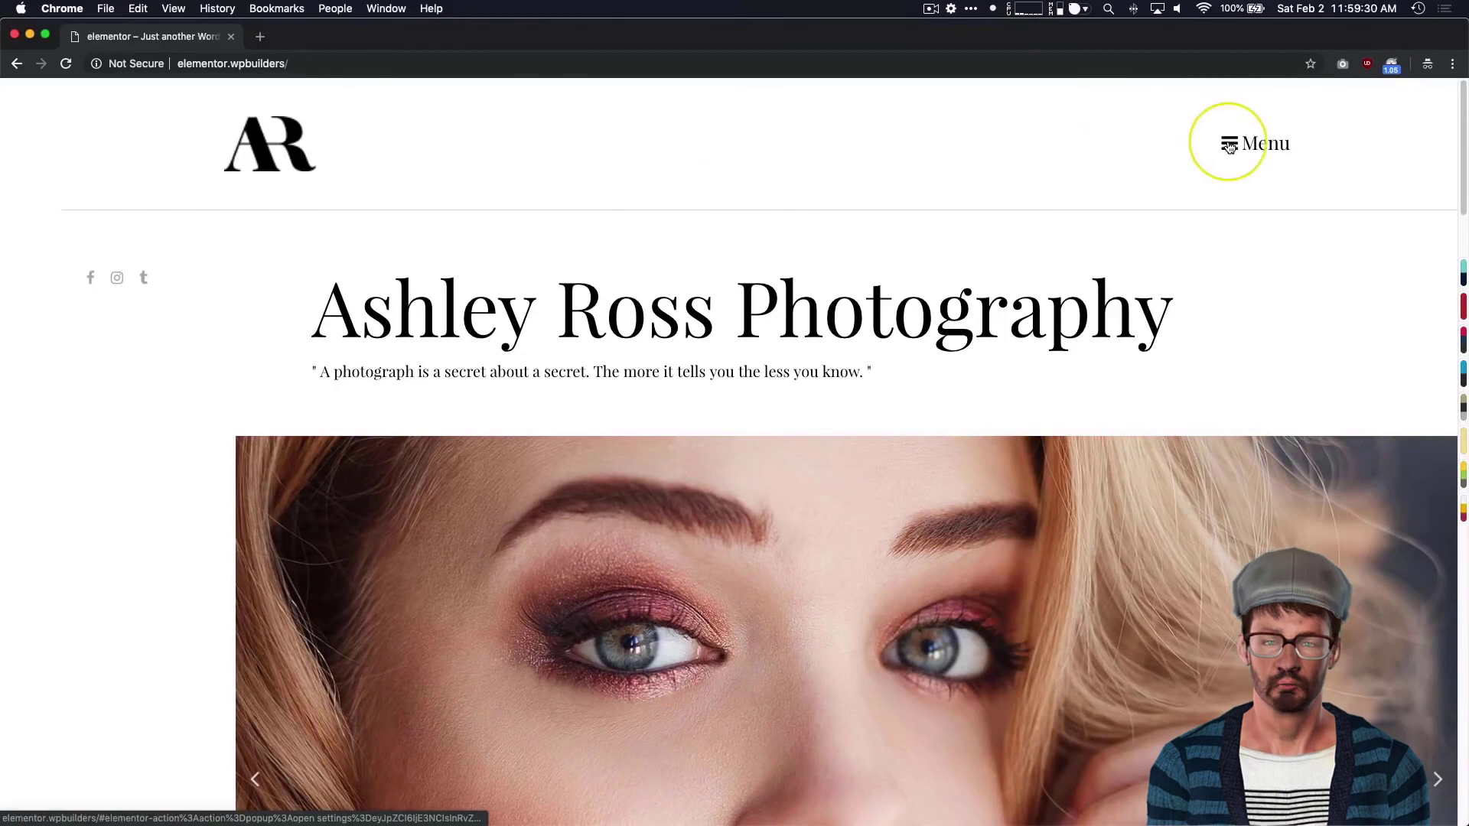